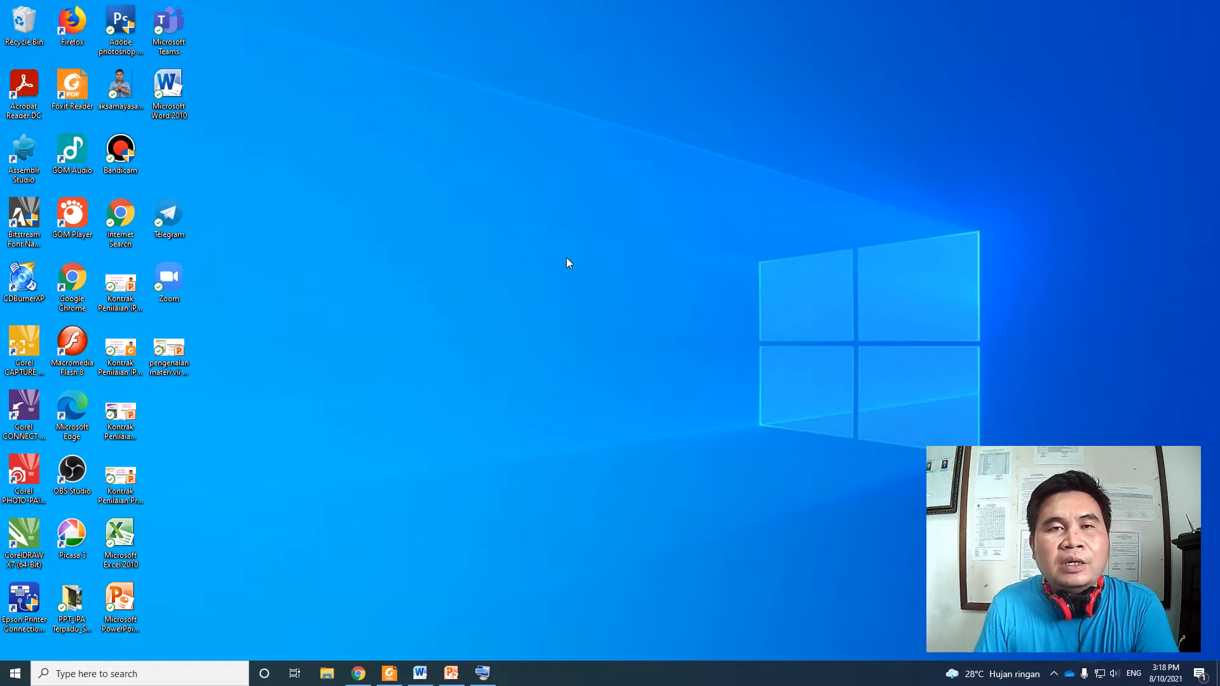
Switch to Quizizz in Chrome and open the lesson IPA (PENGENALAN MATERI & KONTRAK PENILAIAN) from the list of own quizzes
{"action": "left_click", "coordinate": [358, 673]}
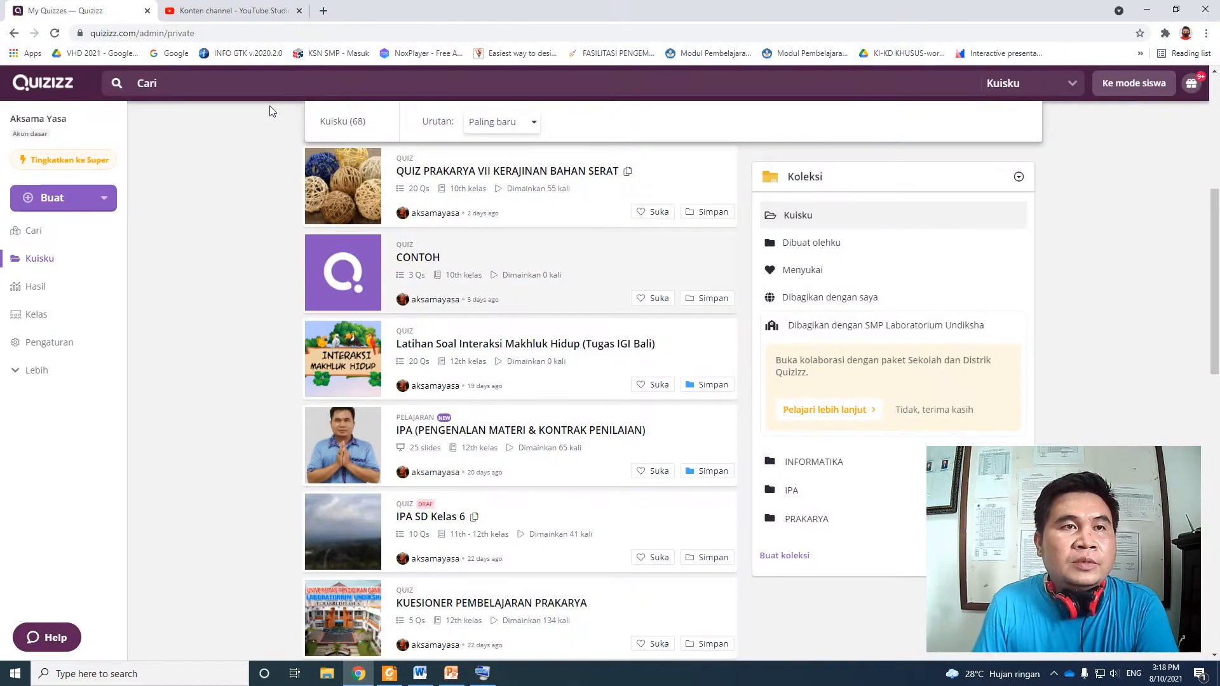
{"action": "scroll", "coordinate": [232, 210], "scroll_direction": "down", "scroll_amount": 1}
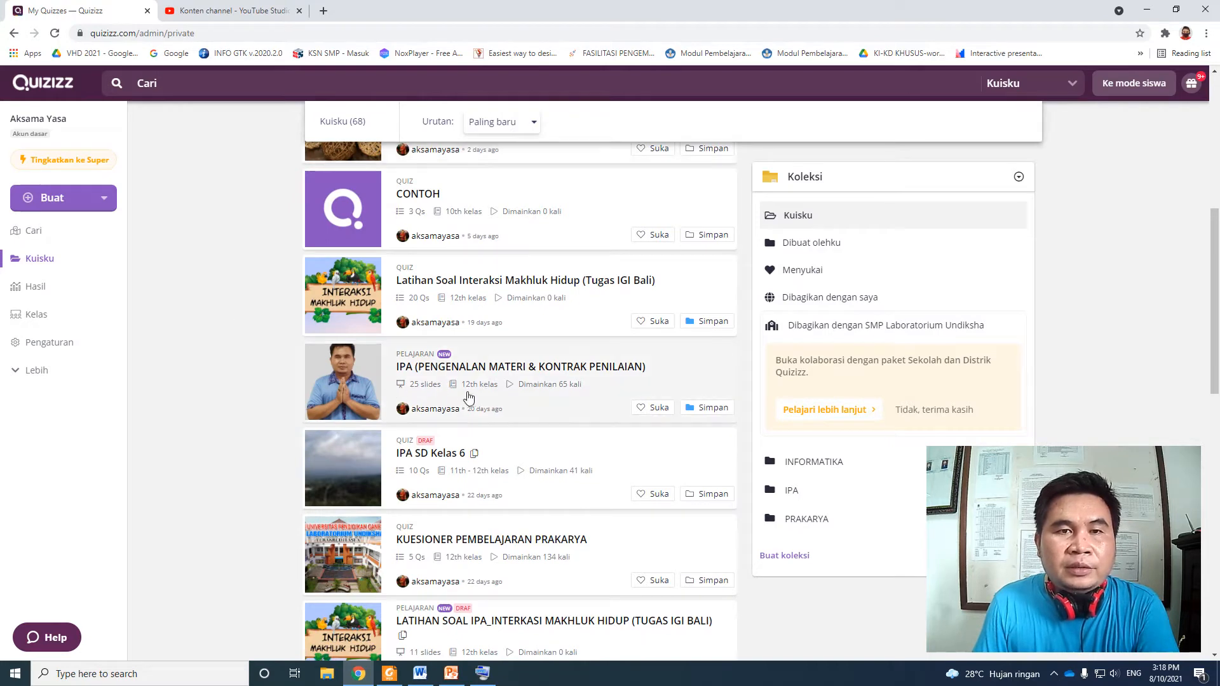
{"action": "scroll", "coordinate": [464, 378], "scroll_direction": "down", "scroll_amount": 1}
{"action": "left_click", "coordinate": [478, 312]}
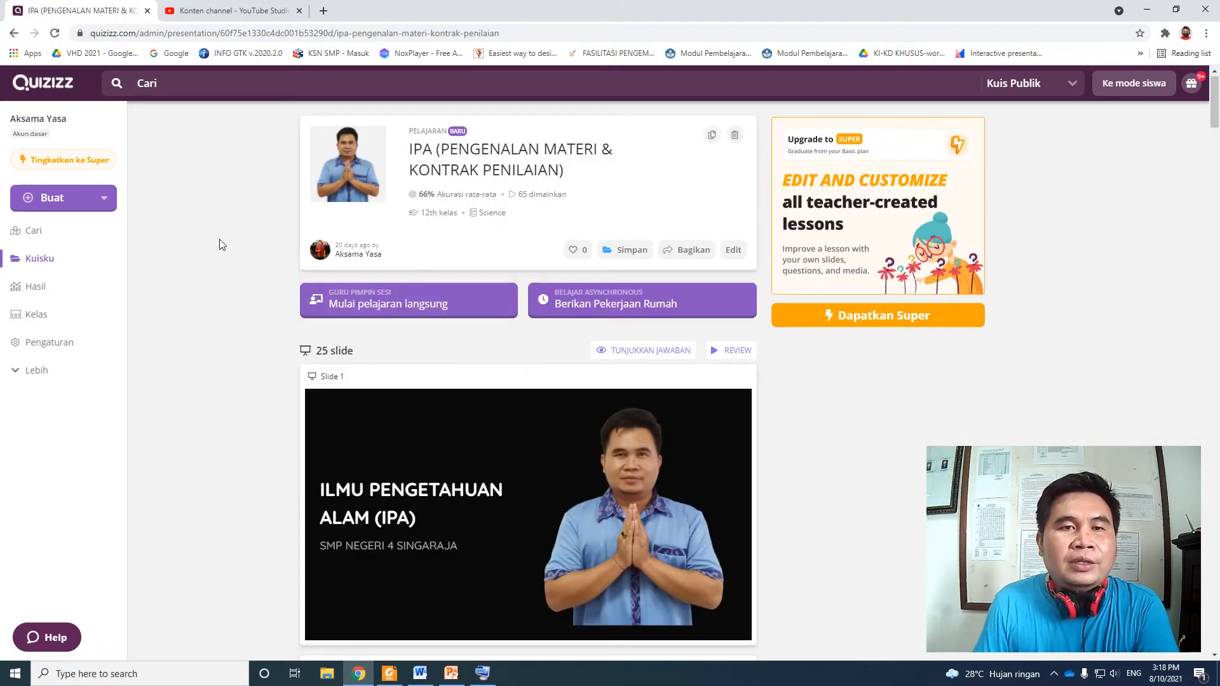
Set up an instructor-led live session of the lesson with its current settings and continue to the participant lobby
{"action": "scroll", "coordinate": [223, 245], "scroll_direction": "down", "scroll_amount": 1}
{"action": "left_click", "coordinate": [419, 243]}
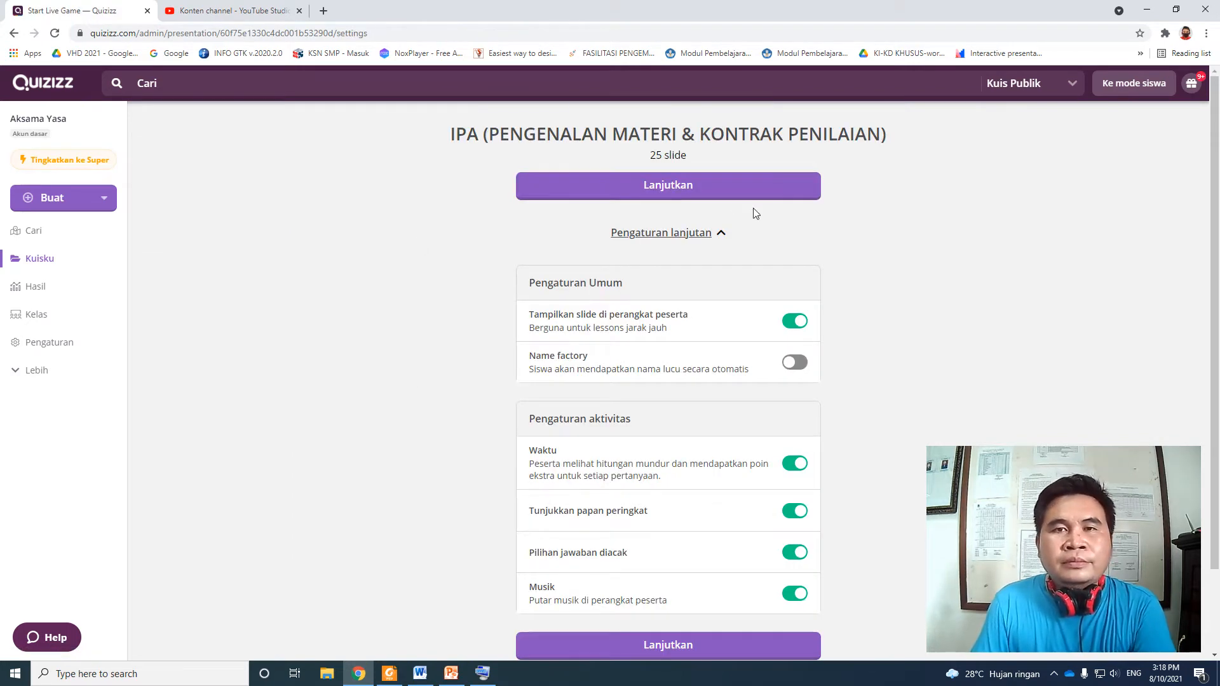
{"action": "left_click", "coordinate": [708, 191]}
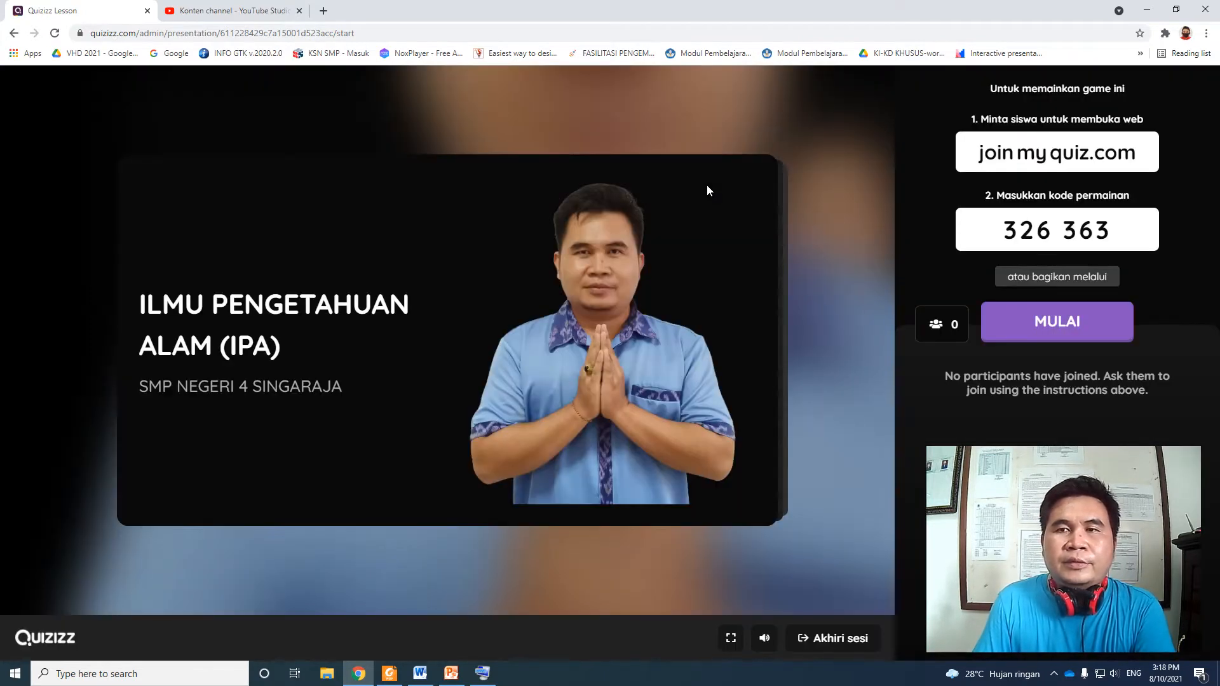
Launch Microsoft Edge, copy the session's join link from the host lobby in Chrome, and open that link in Edge
{"action": "left_click", "coordinate": [15, 674]}
{"action": "left_click", "coordinate": [239, 384]}
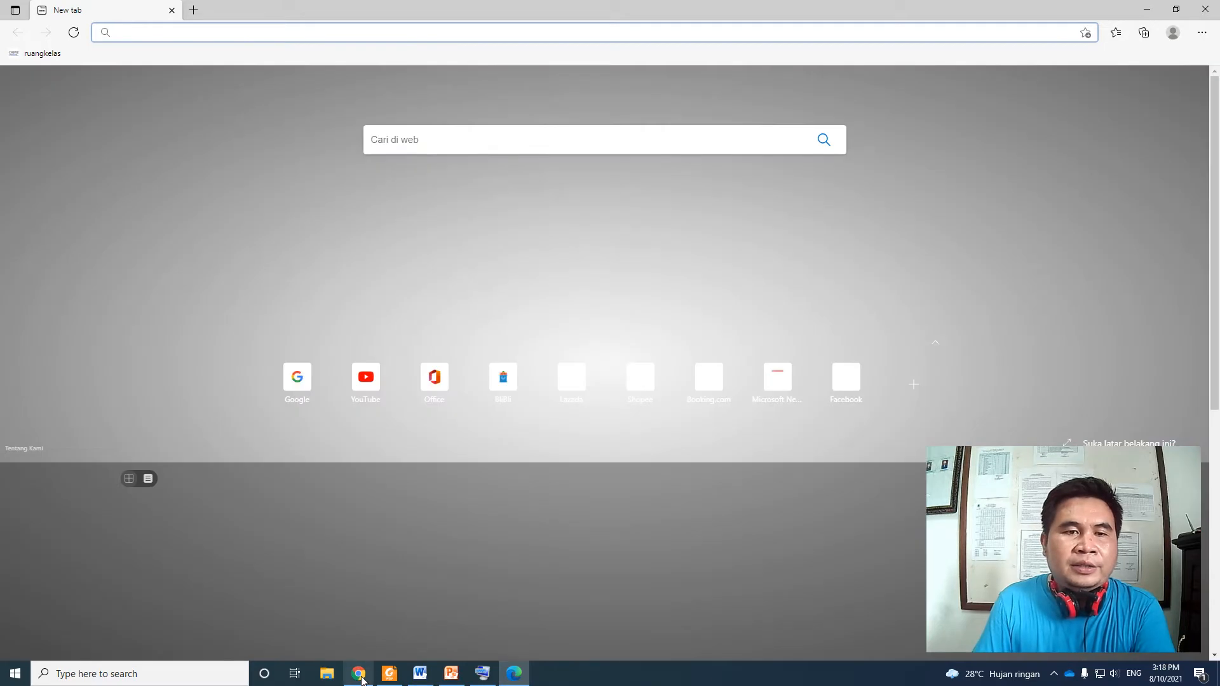
{"action": "left_click", "coordinate": [361, 679]}
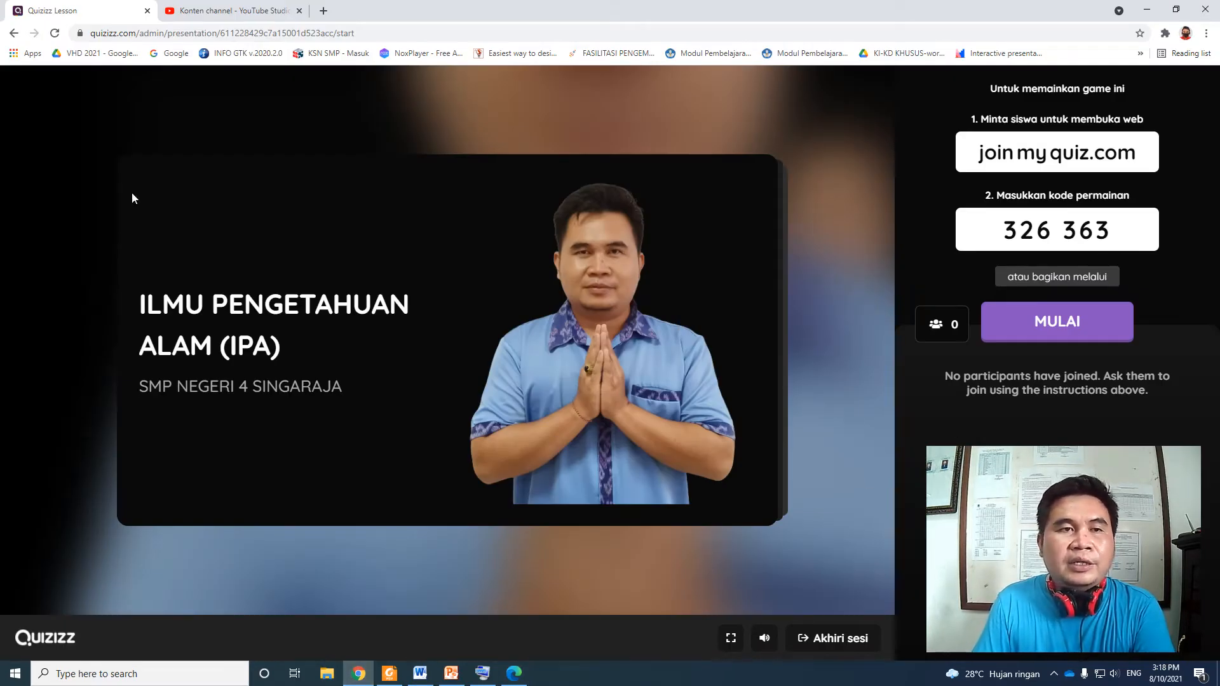
{"action": "left_click", "coordinate": [1042, 280]}
{"action": "left_click", "coordinate": [712, 199]}
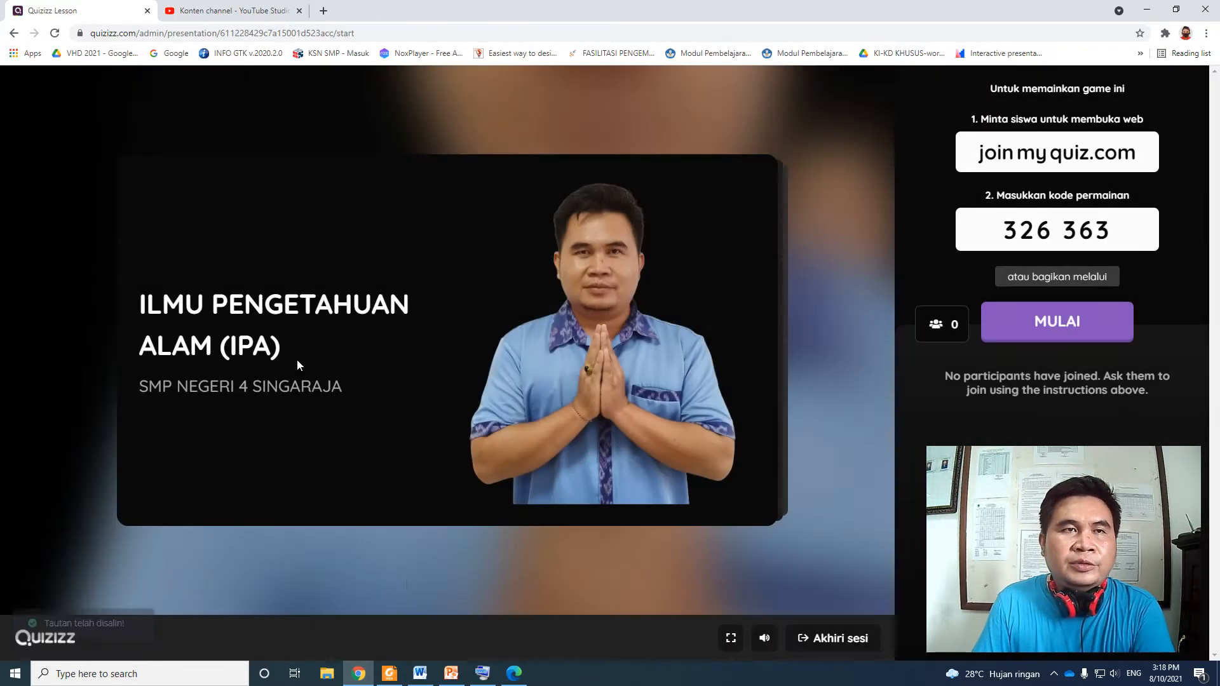
{"action": "left_click", "coordinate": [516, 679]}
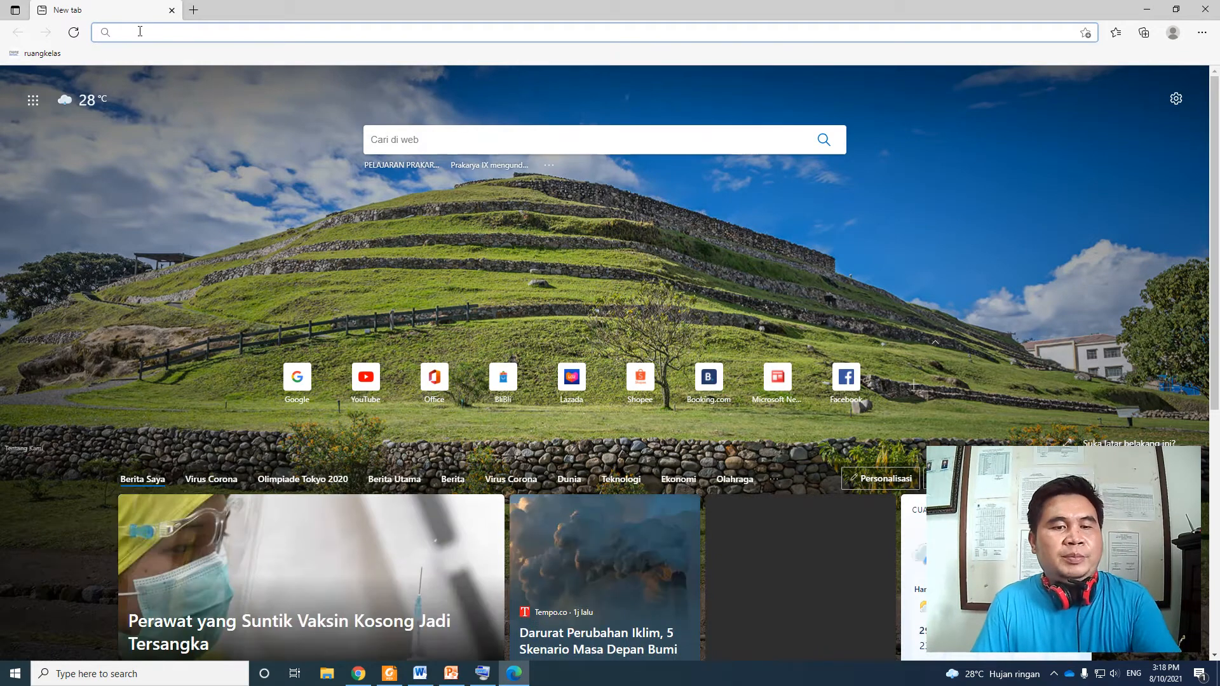
{"action": "type", "text": "https://quizizz.com/join?gc=326363"}
{"action": "key", "text": "Return"}
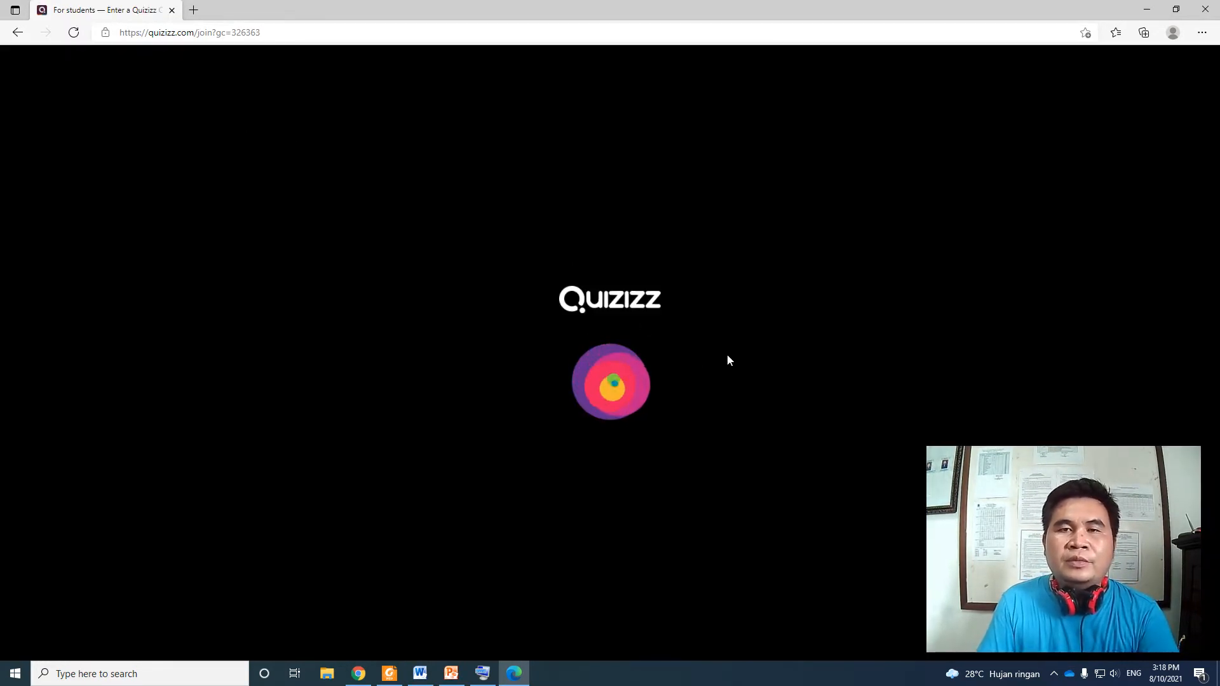
Join the live session in Edge as a participant under the display name Kata Tutor
{"action": "left_click", "coordinate": [359, 674]}
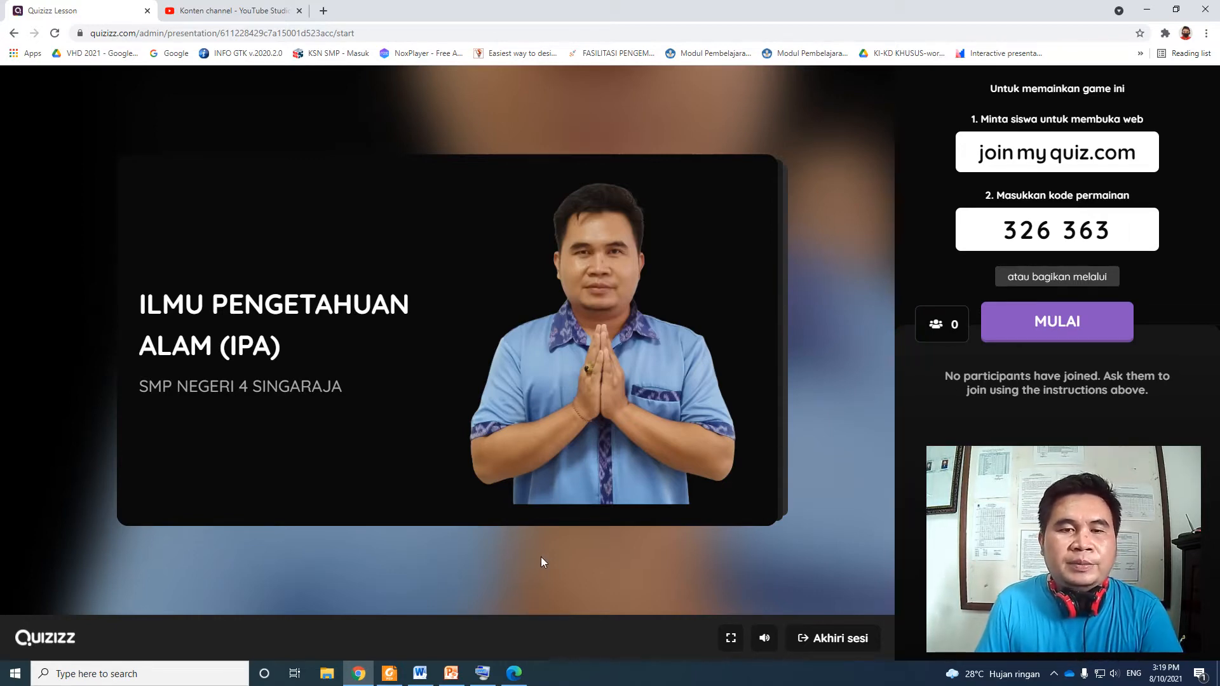
{"action": "left_click", "coordinate": [514, 673]}
{"action": "left_click_drag", "start_coordinate": [564, 159], "coordinate": [490, 164]}
{"action": "type", "text": "Kata Tutor"}
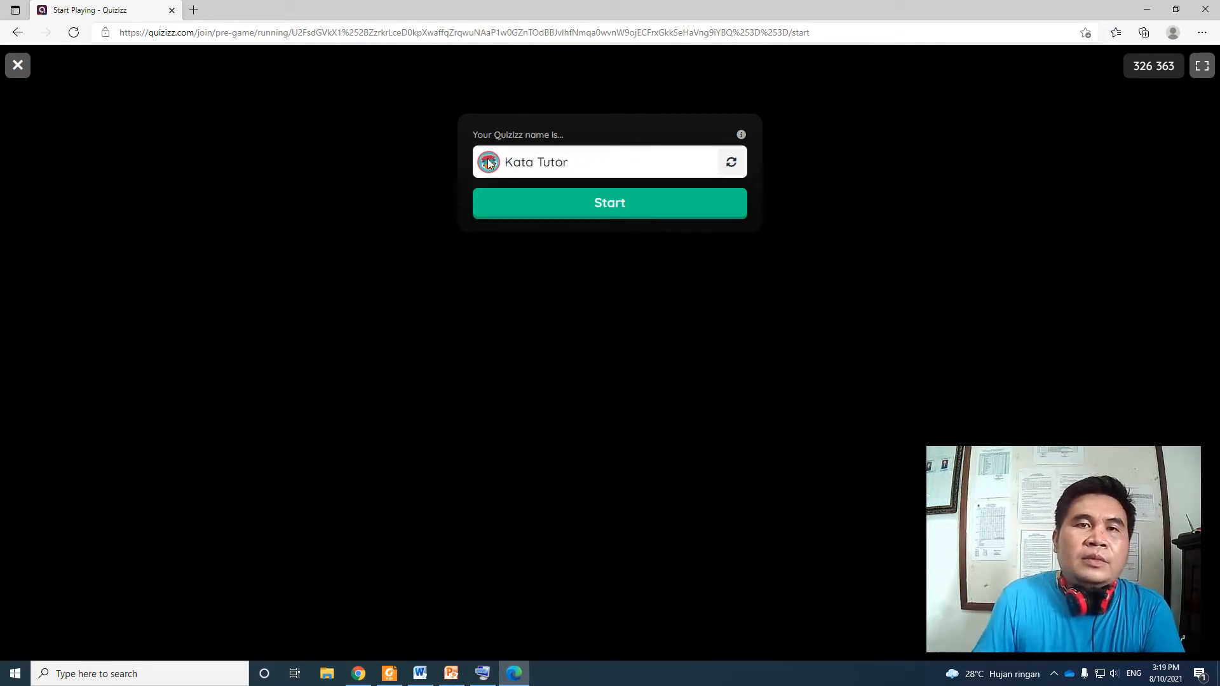
{"action": "left_click", "coordinate": [580, 211]}
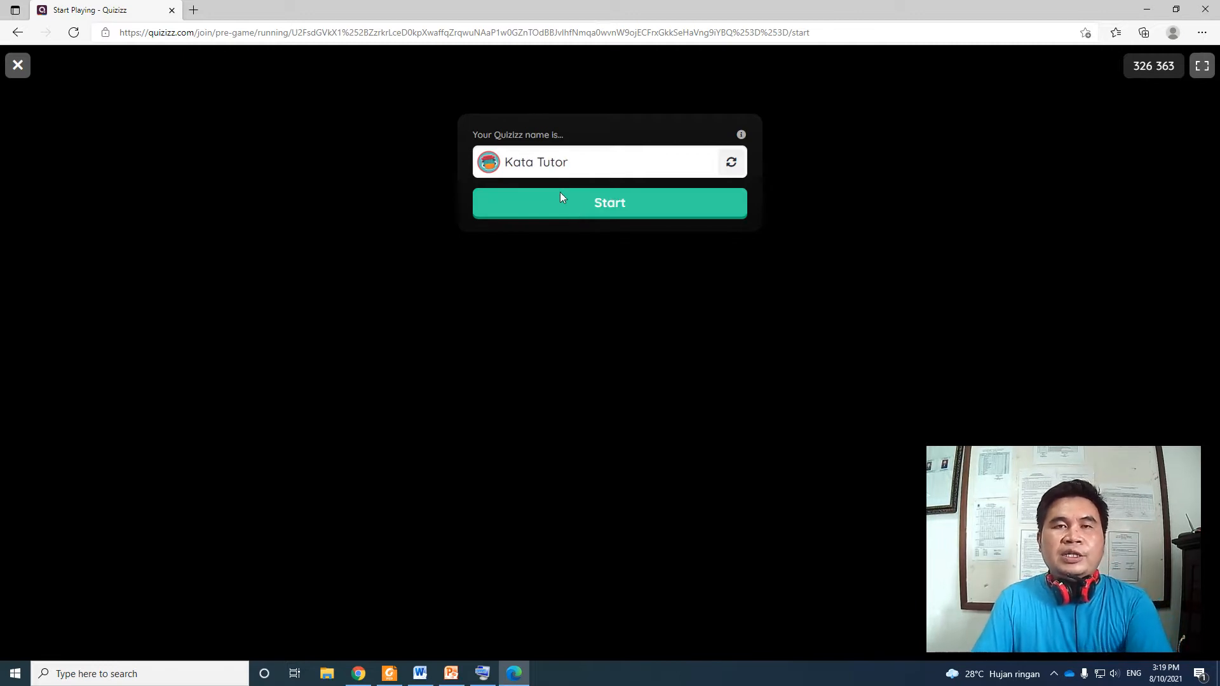
{"action": "left_click", "coordinate": [567, 202]}
Start the live lesson from the host lobby in Chrome, check the participant's first slide in Edge, and return to the host view
{"action": "left_click", "coordinate": [358, 672]}
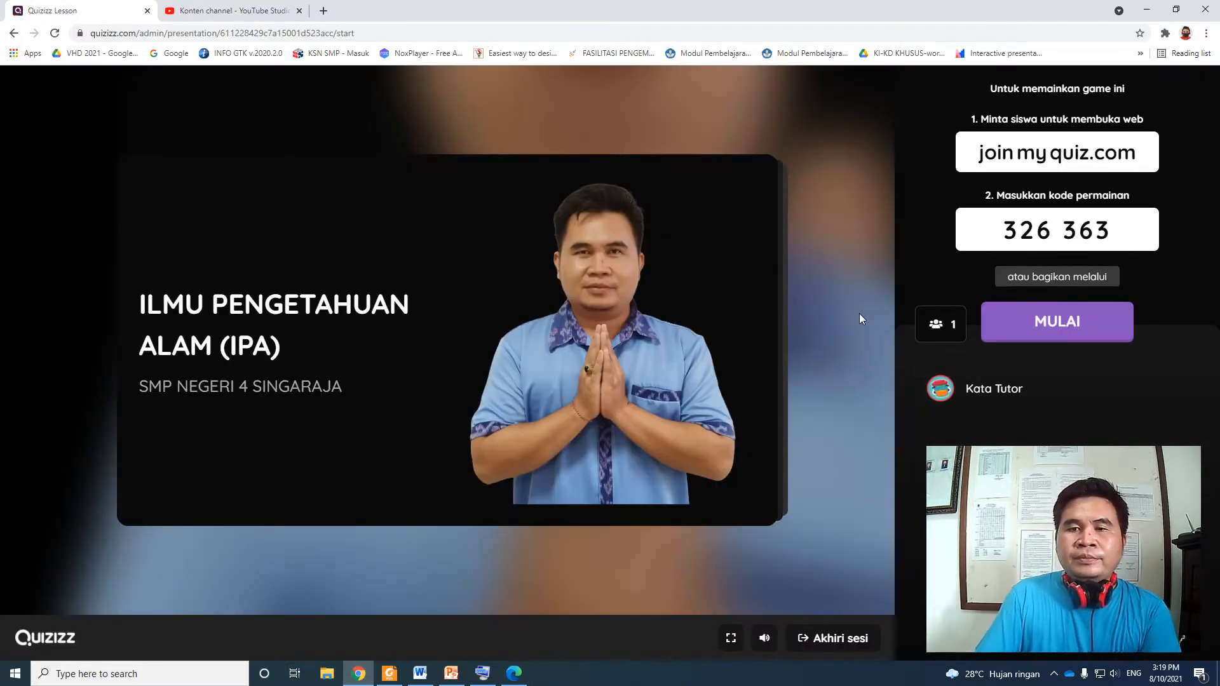
{"action": "left_click", "coordinate": [1044, 337]}
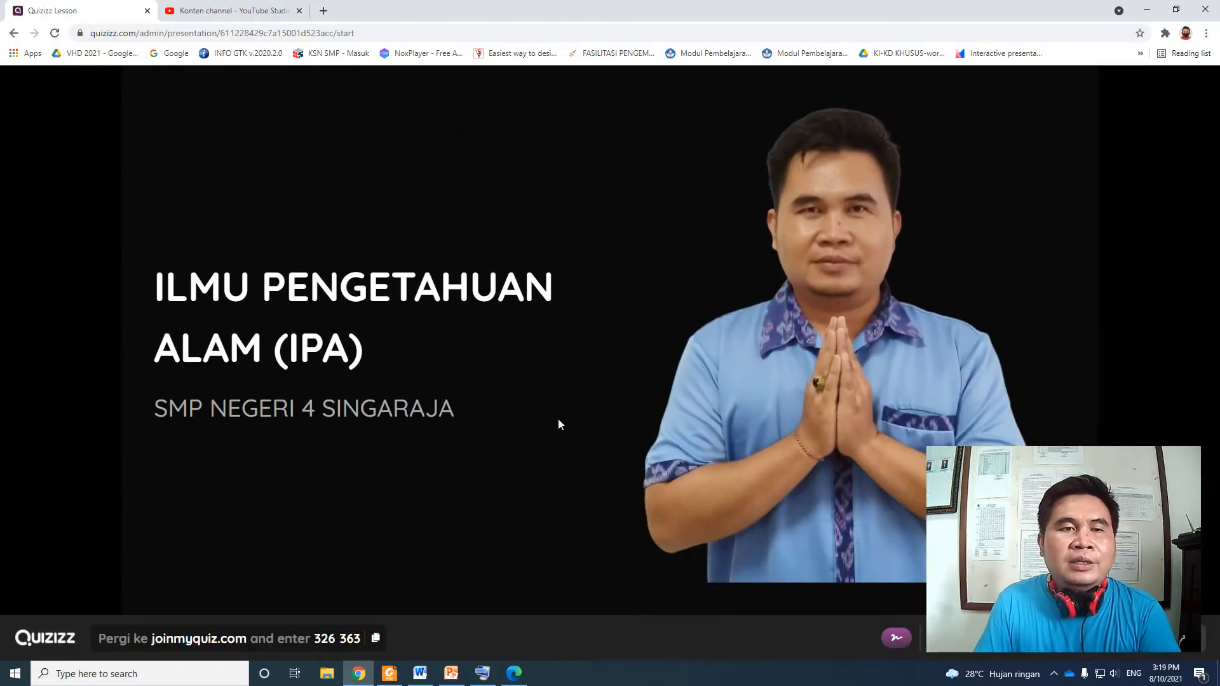
{"action": "left_click", "coordinate": [516, 675]}
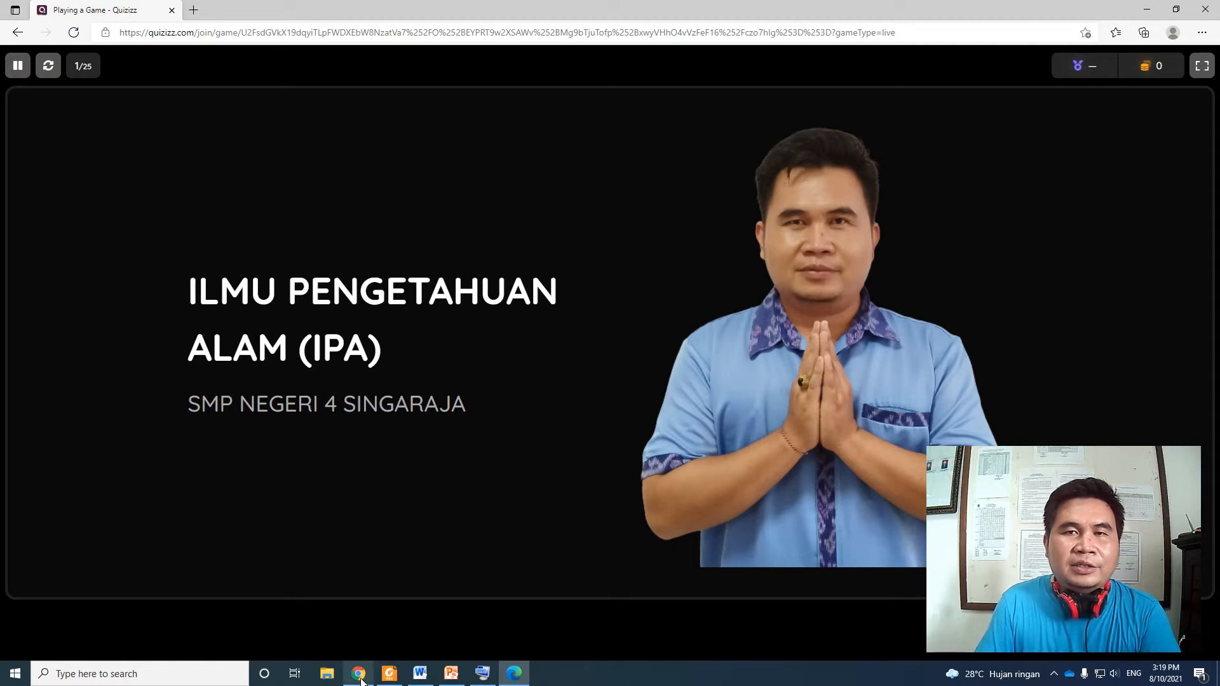
{"action": "mouse_move", "coordinate": [368, 675]}
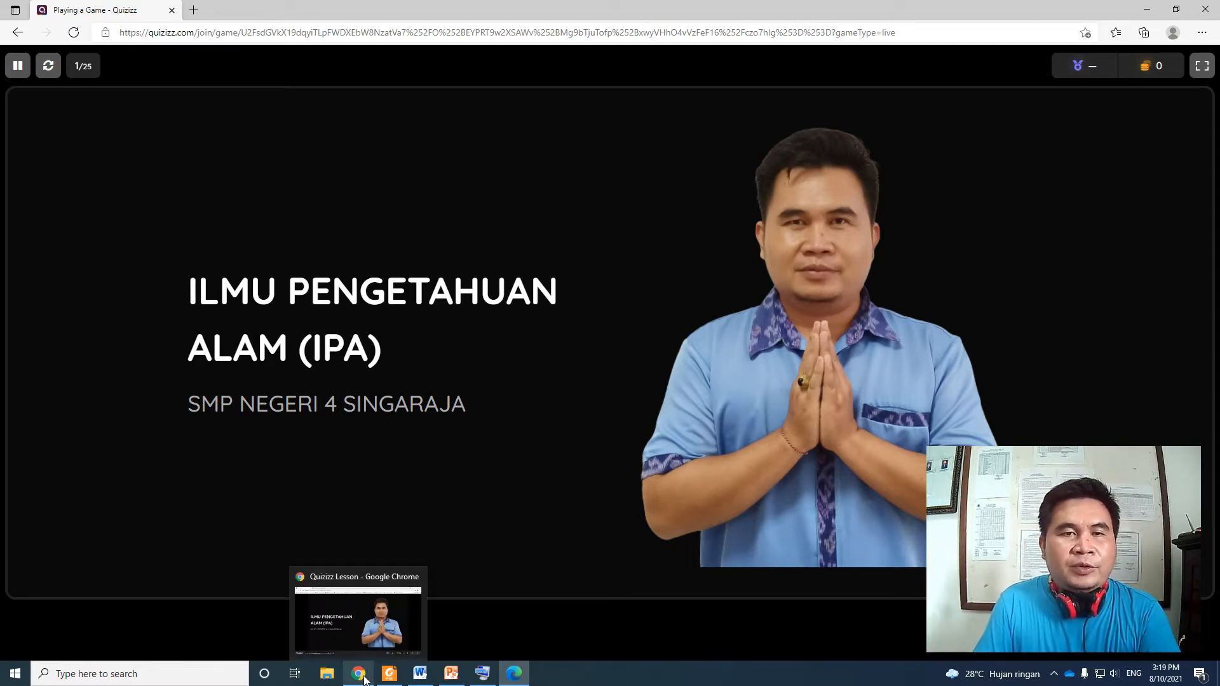
{"action": "left_click", "coordinate": [364, 679]}
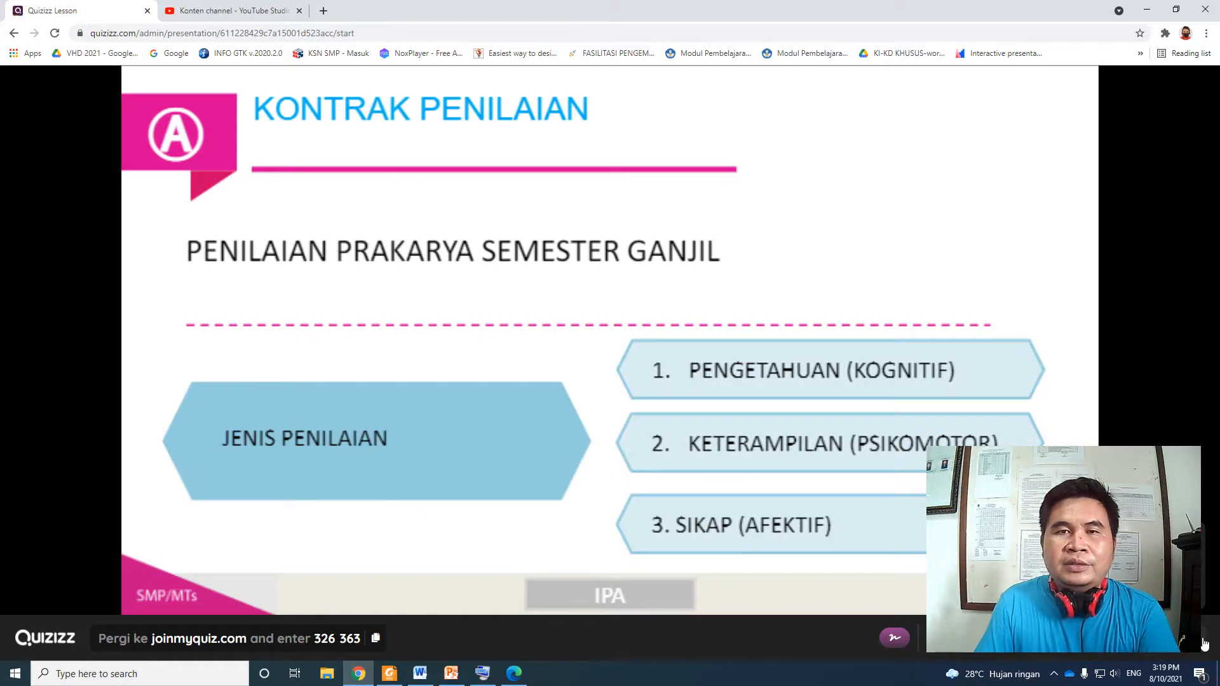
Advance the host presentation through the KONTRAK PENILAIAN and chapter slides to the question about the instrument for measuring temperature
{"action": "key", "text": "Right"}
{"action": "left_click", "coordinate": [1205, 645]}
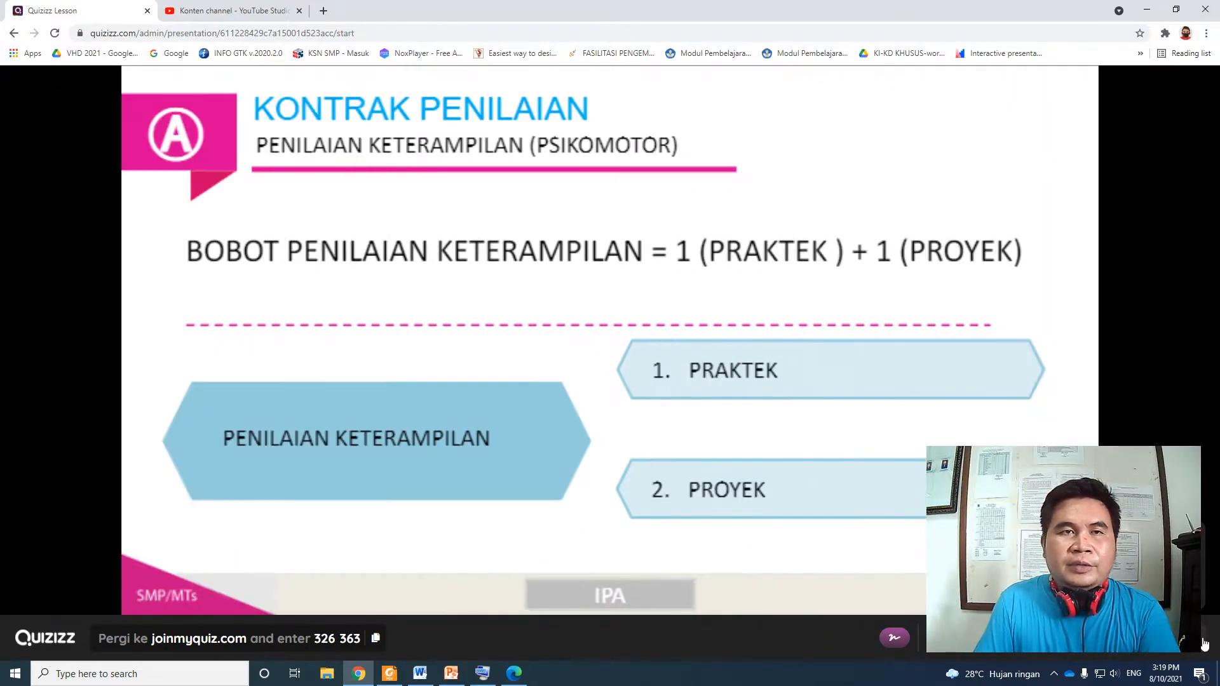
{"action": "left_click", "coordinate": [1205, 645]}
{"action": "left_click", "coordinate": [1204, 645]}
{"action": "left_click", "coordinate": [1205, 645]}
{"action": "left_click", "coordinate": [1204, 645]}
{"action": "left_click", "coordinate": [1204, 644]}
{"action": "left_click", "coordinate": [1204, 645]}
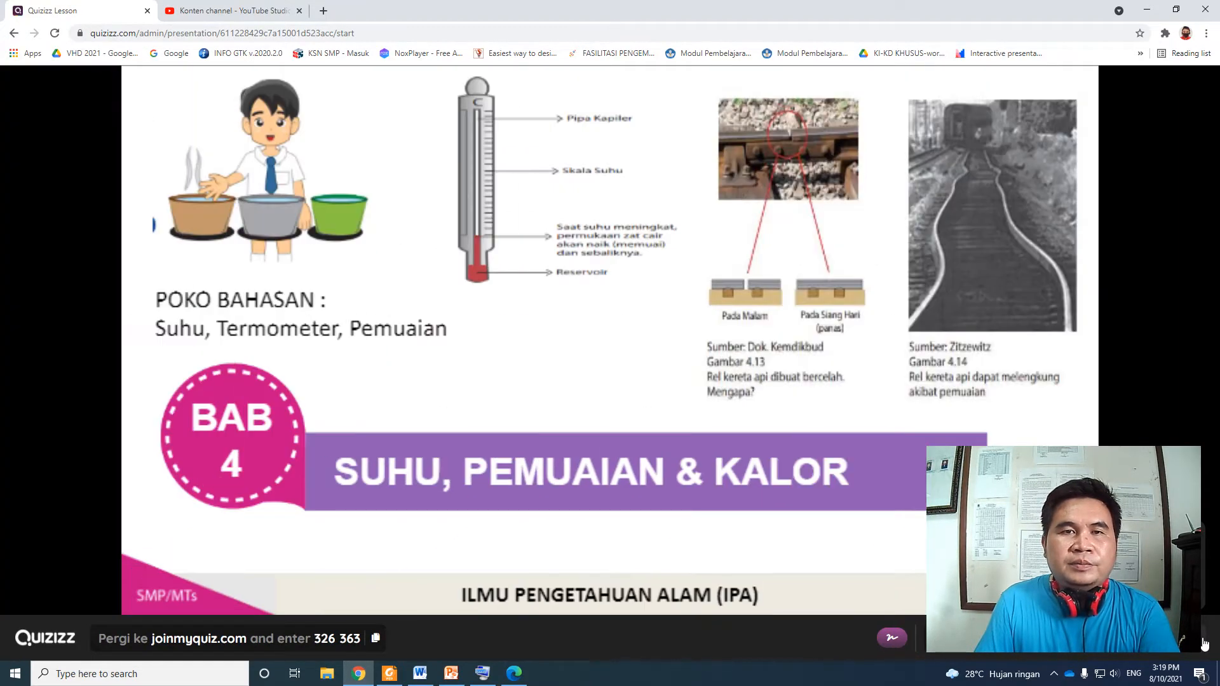
{"action": "left_click", "coordinate": [1205, 644]}
{"action": "left_click", "coordinate": [1204, 644]}
{"action": "left_click", "coordinate": [1205, 644]}
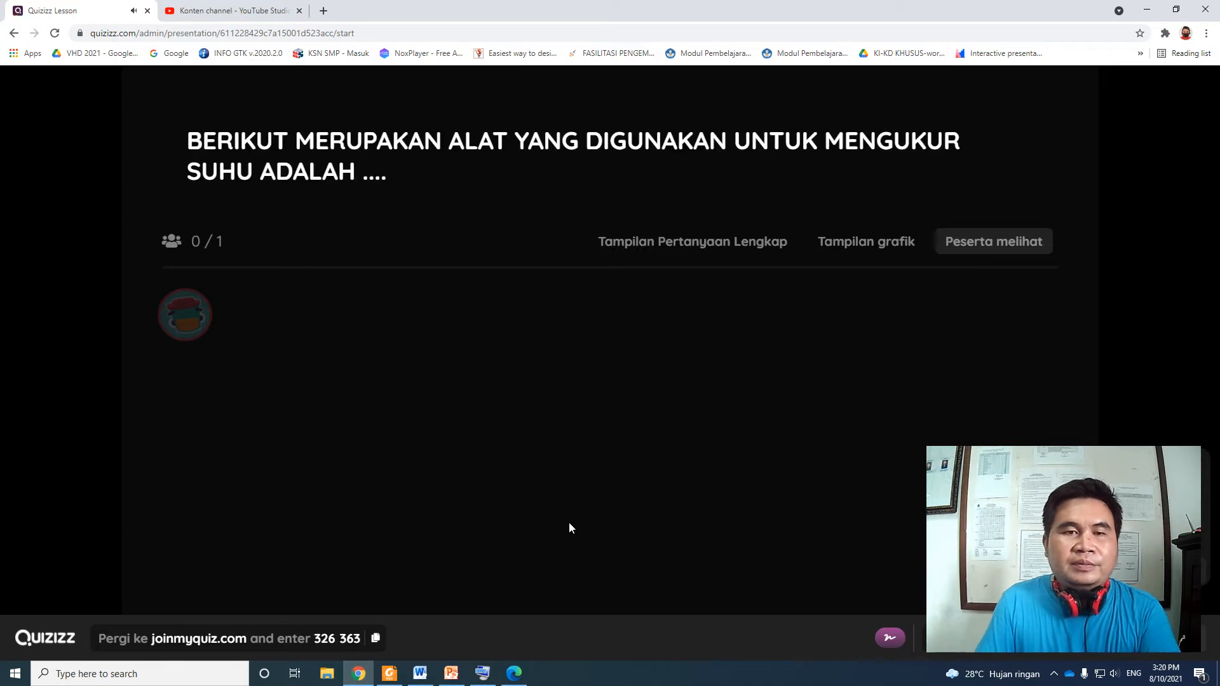
Answer the temperature instrument question with TERMOMETER as the participant in Edge, and return to the host view in Chrome
{"action": "left_click", "coordinate": [515, 678]}
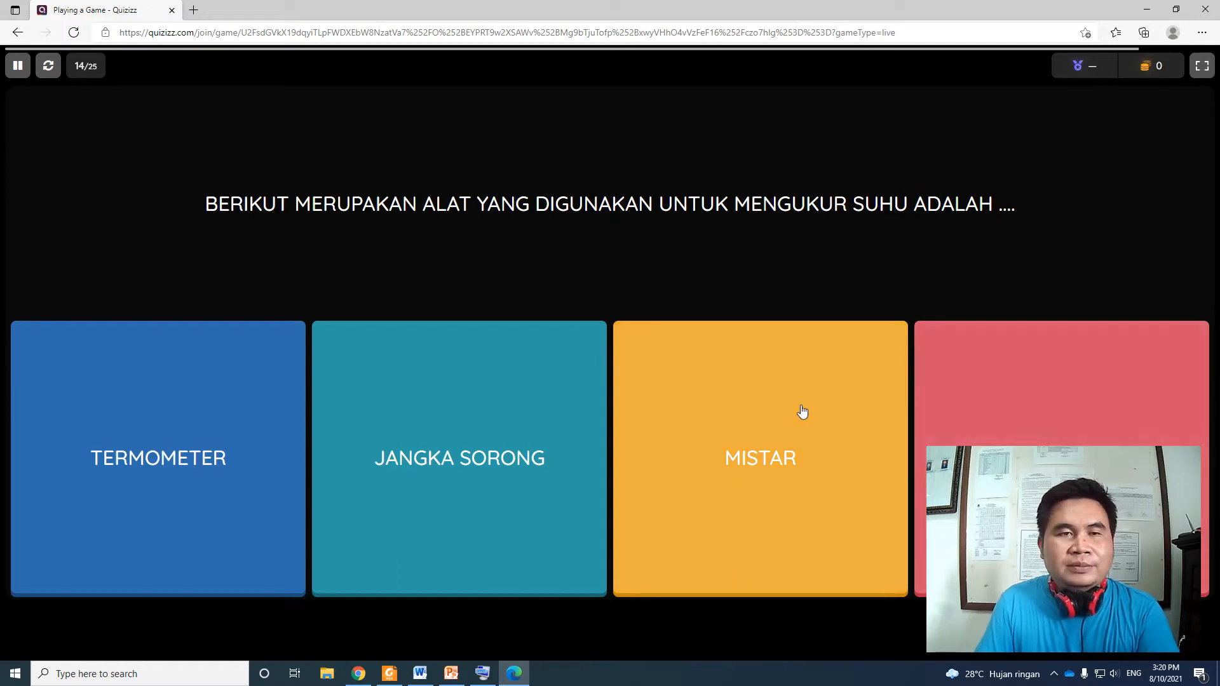
{"action": "left_click", "coordinate": [200, 460]}
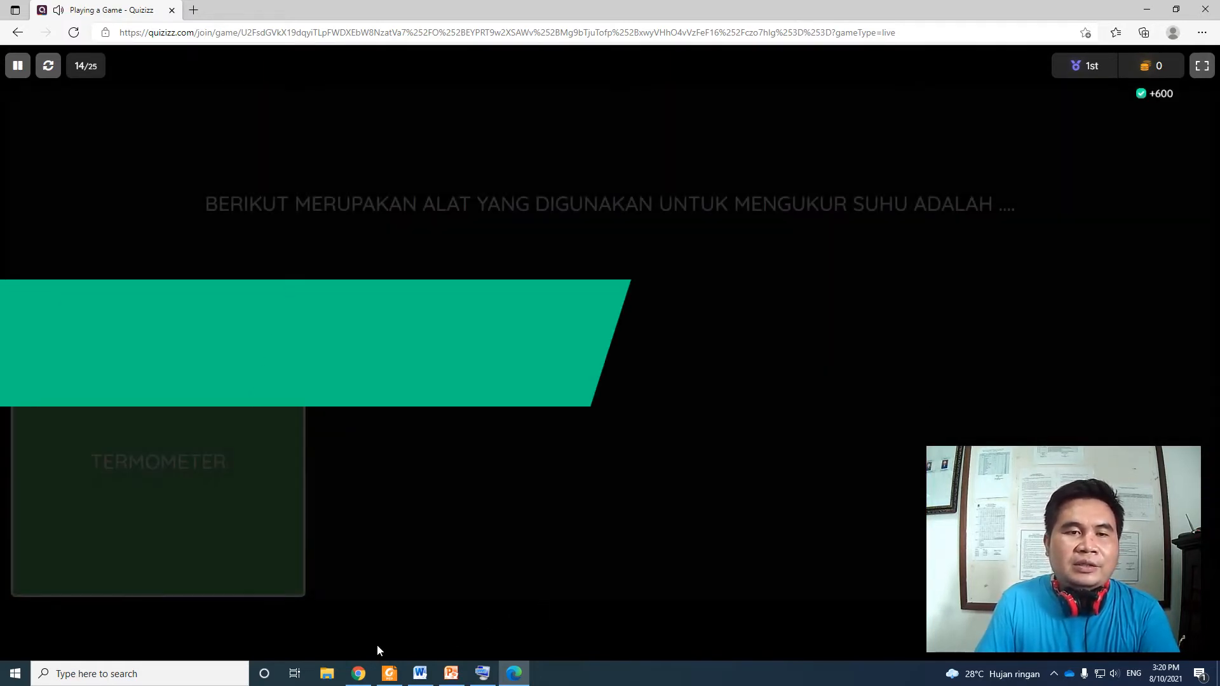
{"action": "left_click", "coordinate": [360, 679]}
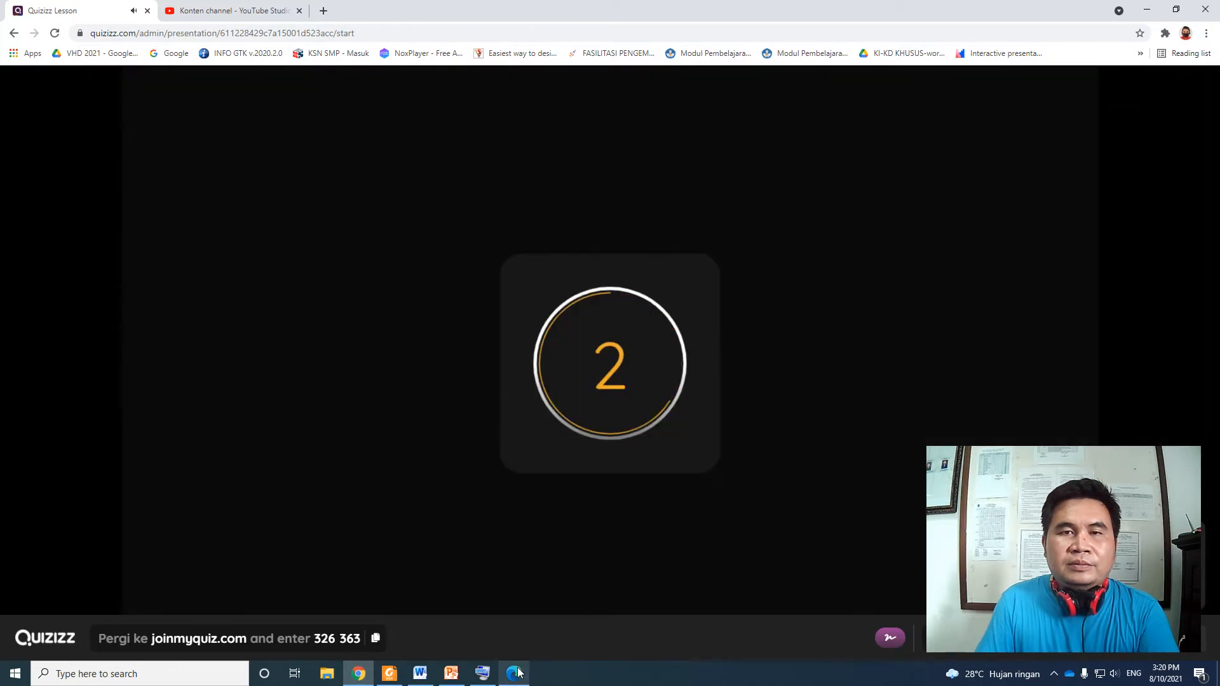
In the participant's Edge window, answer the BESARAN POKOK question by selecting PANJANG and the purple fifth option, and submit
{"action": "mouse_move", "coordinate": [516, 672]}
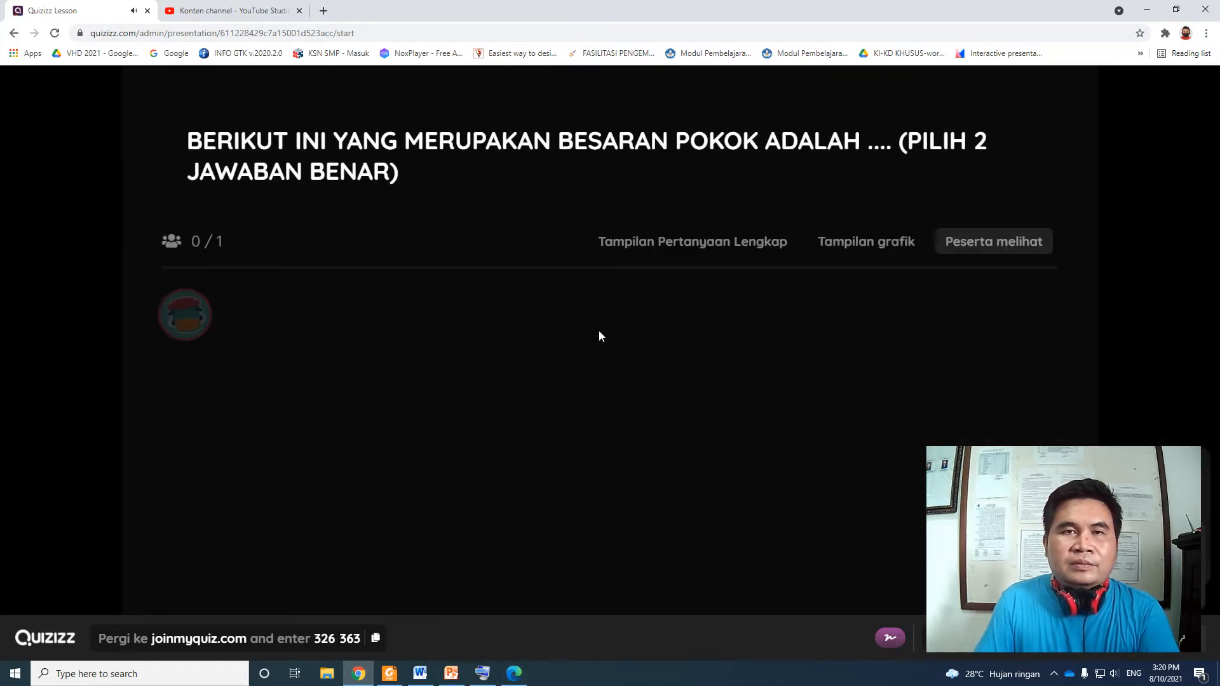
{"action": "left_click", "coordinate": [515, 672]}
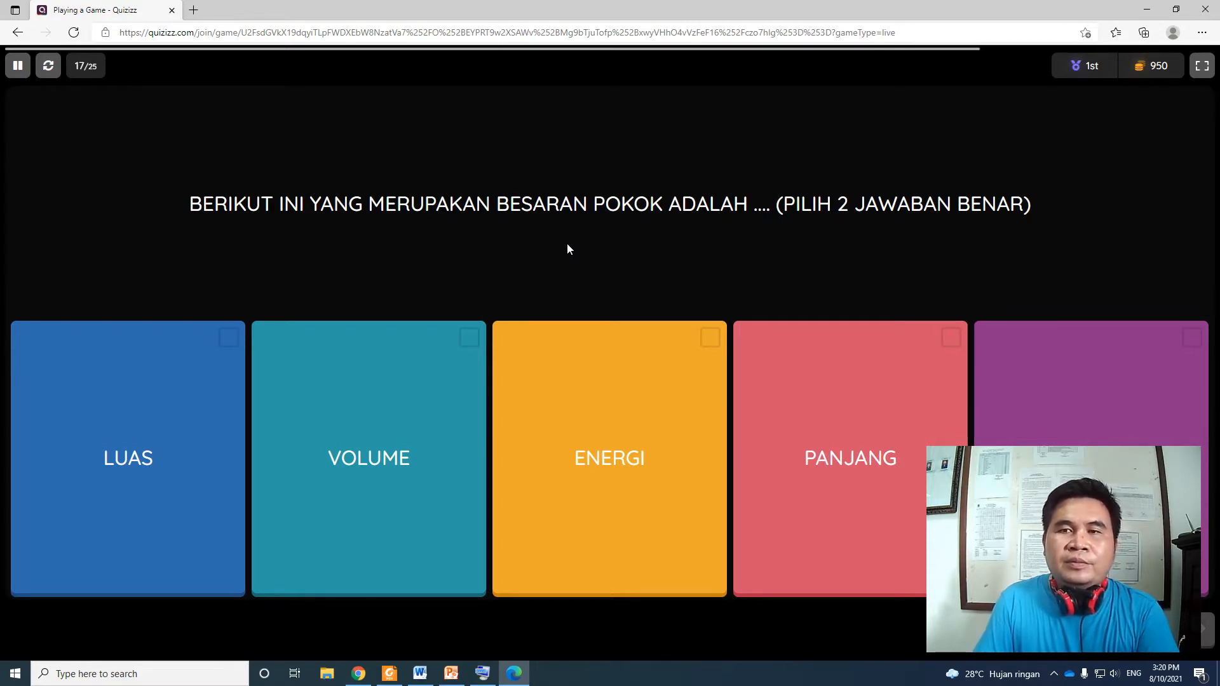
{"action": "left_click", "coordinate": [842, 460]}
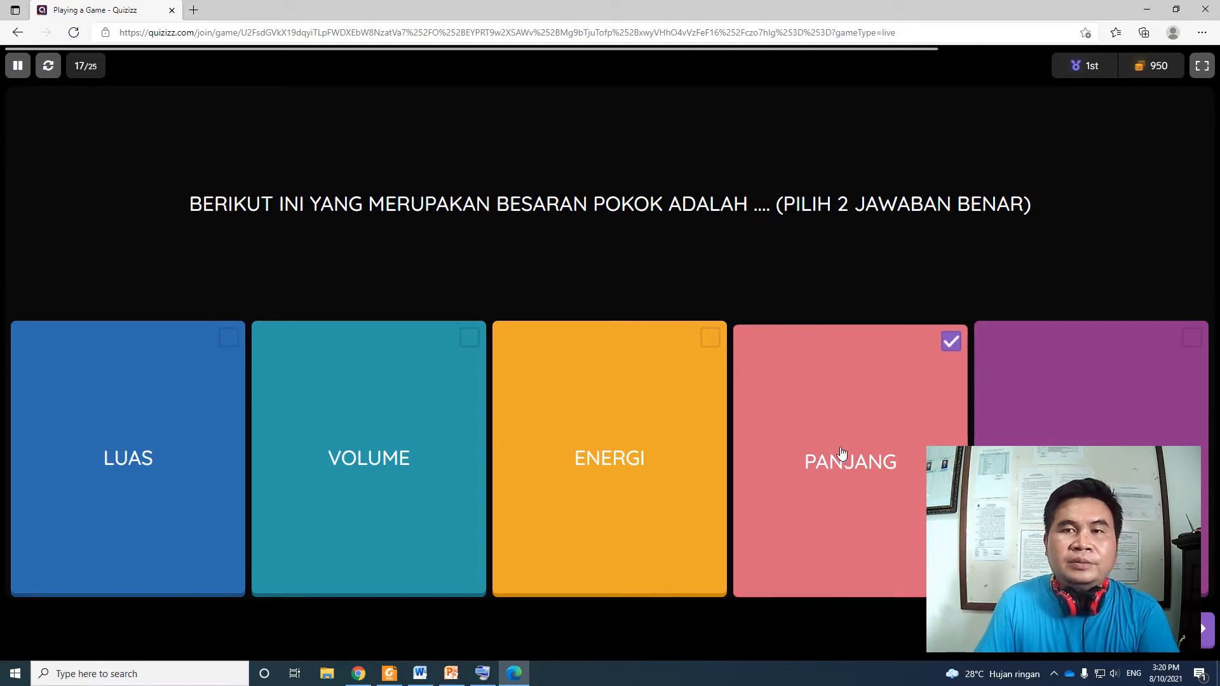
{"action": "left_click", "coordinate": [1048, 370]}
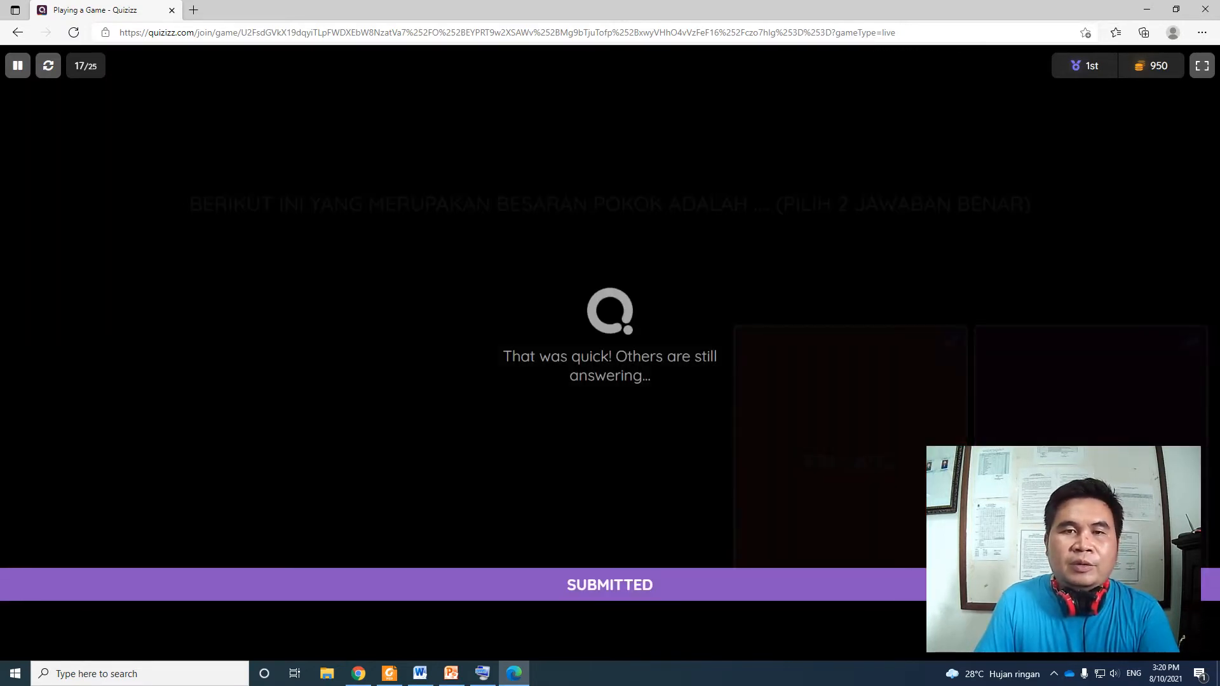
In the host's Chrome window, skip the leaderboard, advance to the closing TERIMA KASIH slide, and end the live session
{"action": "left_click", "coordinate": [359, 674]}
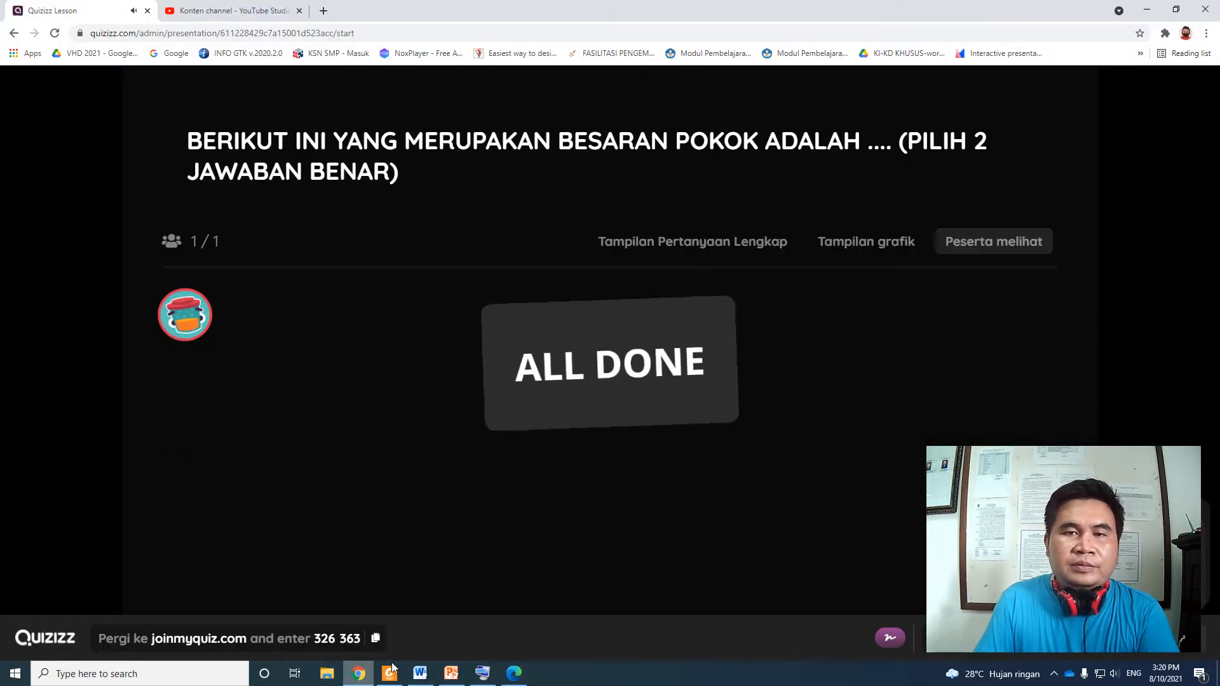
{"action": "left_click", "coordinate": [1208, 639]}
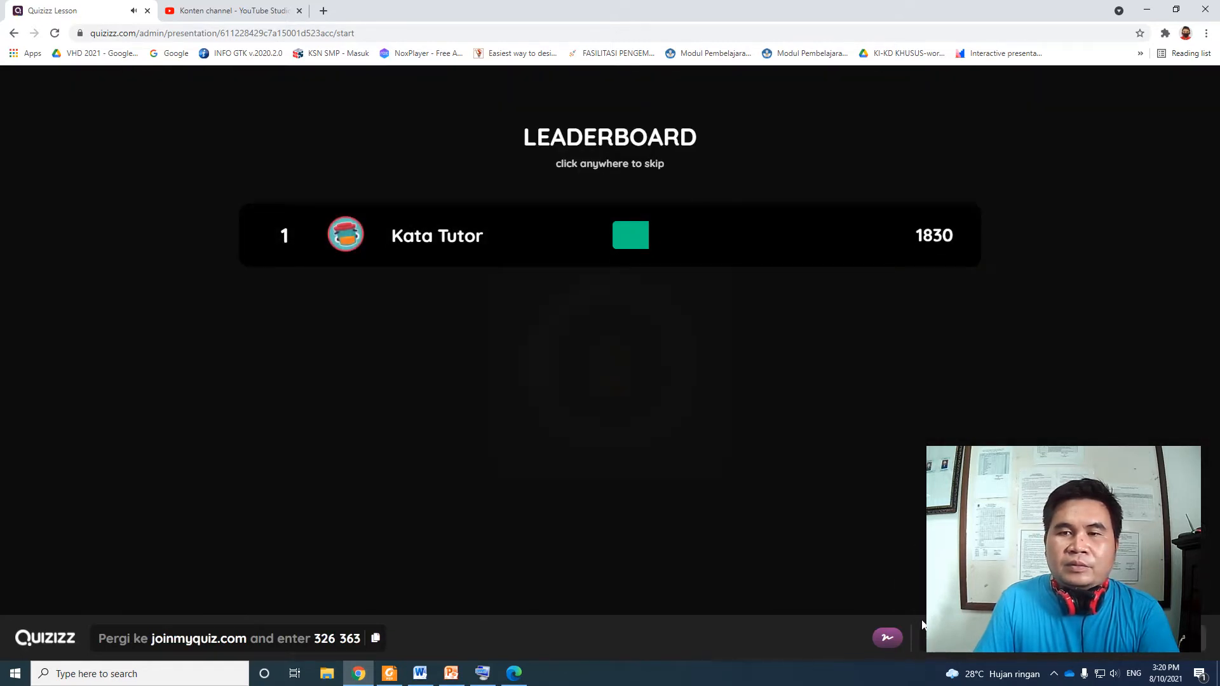
{"action": "left_click", "coordinate": [679, 395]}
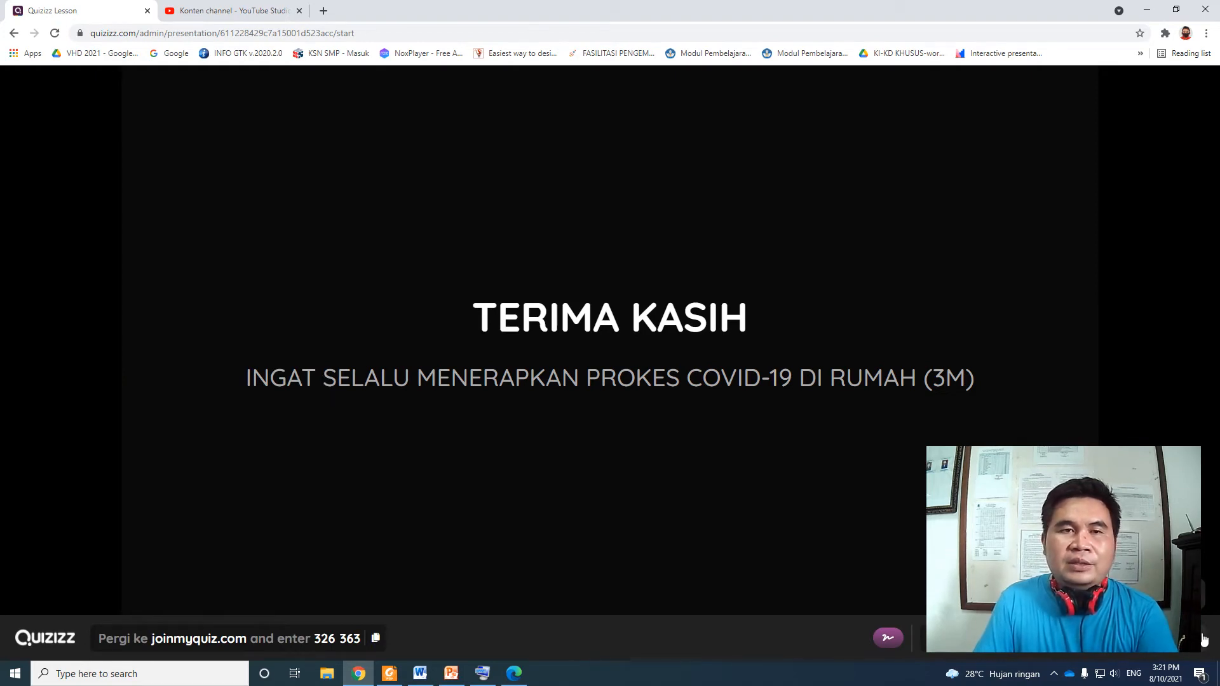
{"action": "left_click", "coordinate": [1203, 640]}
{"action": "left_click", "coordinate": [675, 176]}
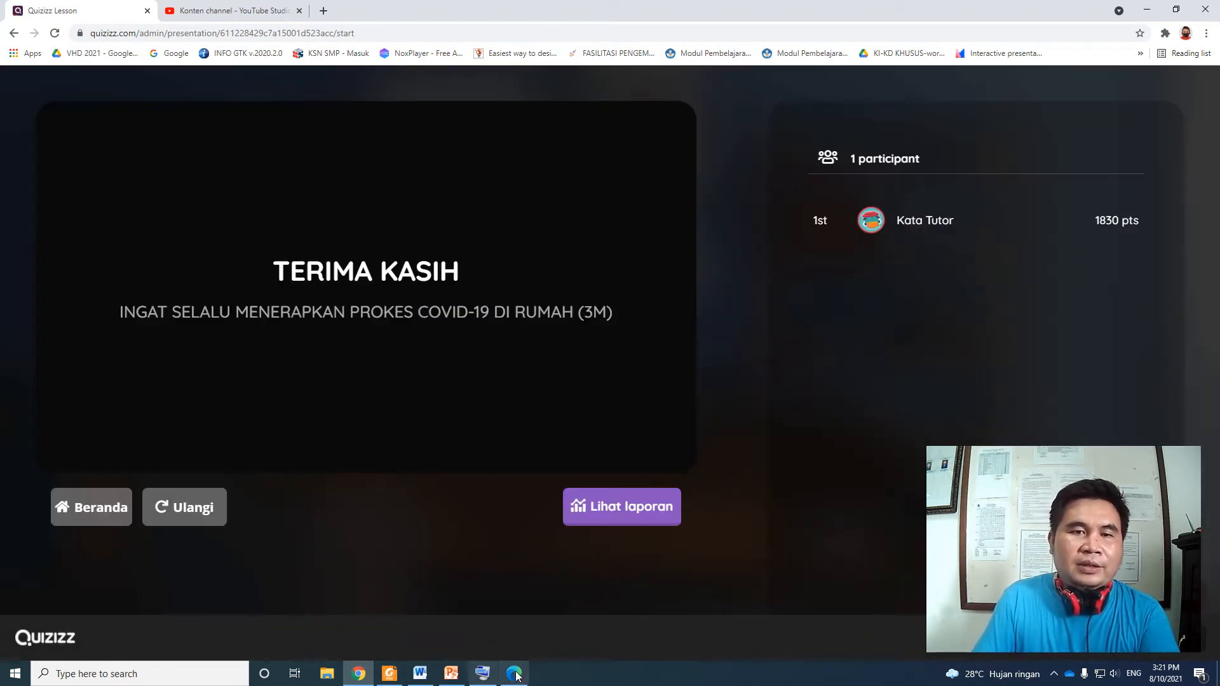
View the participant's results summary in Edge, and leave the finished session in Chrome for the lesson's home page
{"action": "left_click", "coordinate": [515, 673]}
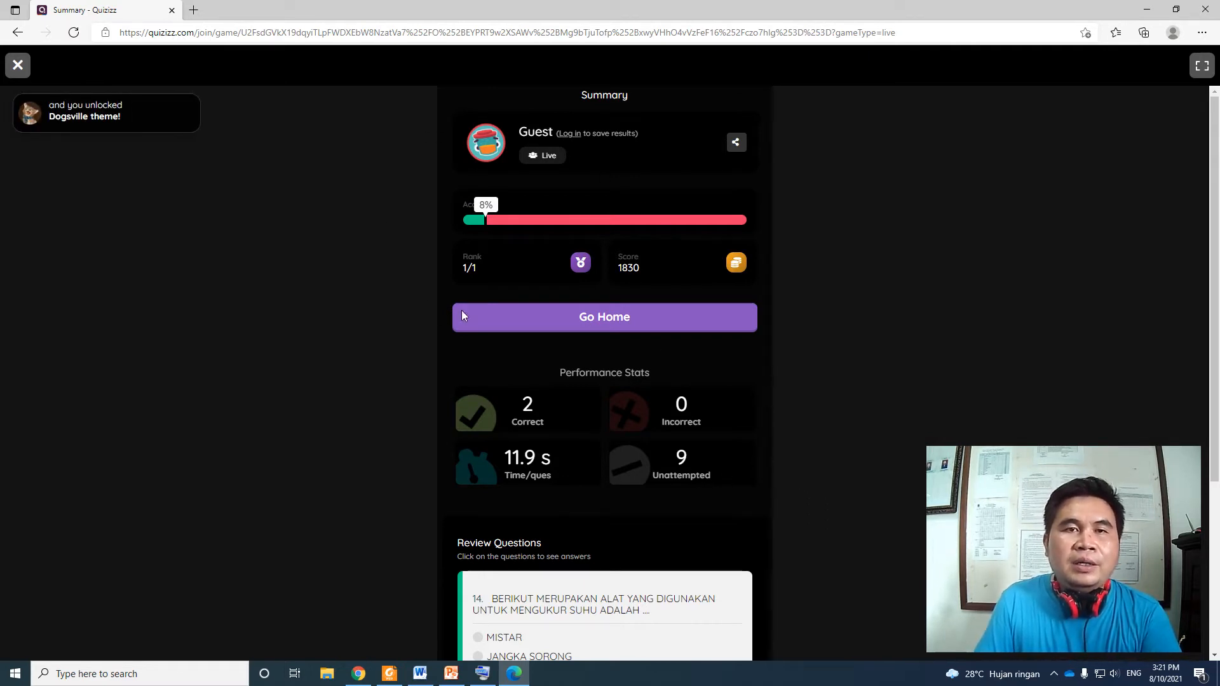
{"action": "left_click", "coordinate": [366, 673]}
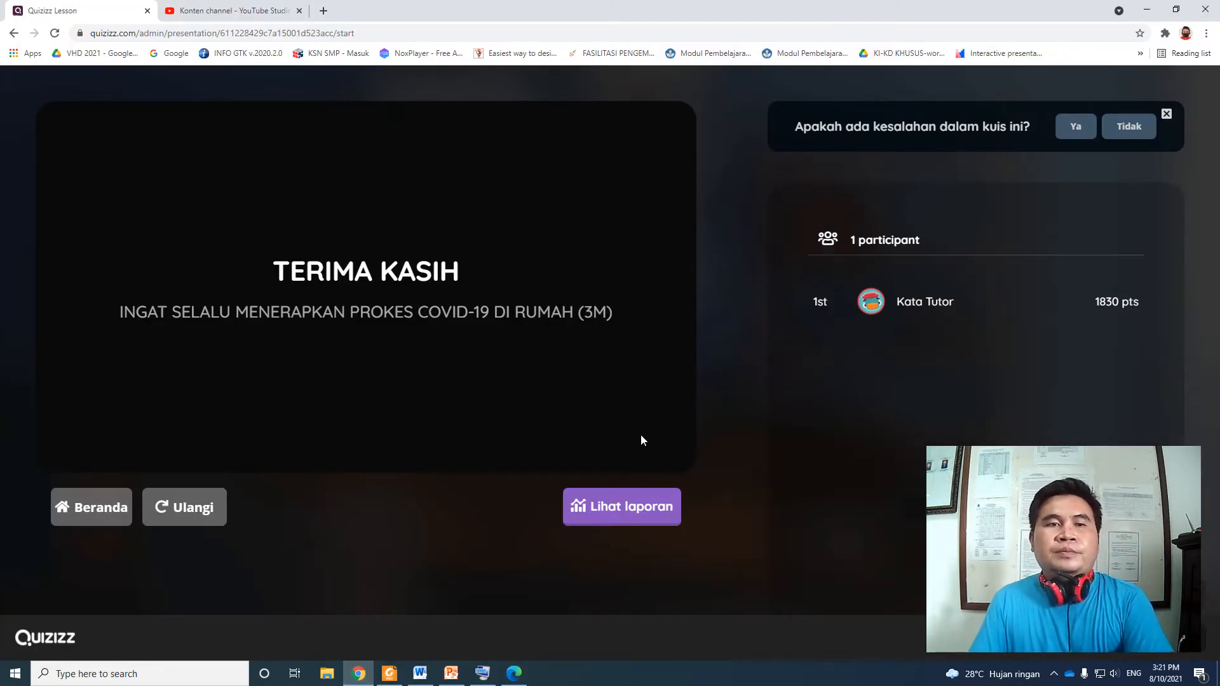
{"action": "left_click", "coordinate": [102, 513]}
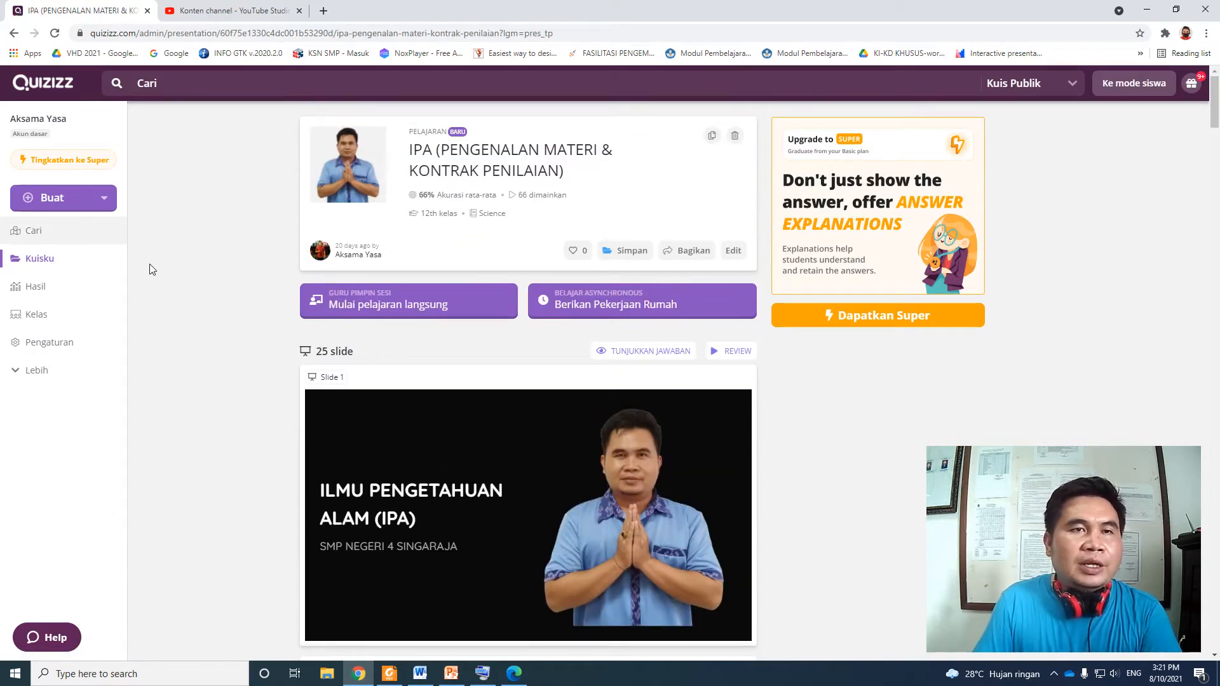
Create a new lesson (Pelajaran) titled LATIHAN PRESENTASI QUIZIZZ with the subject Pengetahuan Alam
{"action": "left_click", "coordinate": [37, 233]}
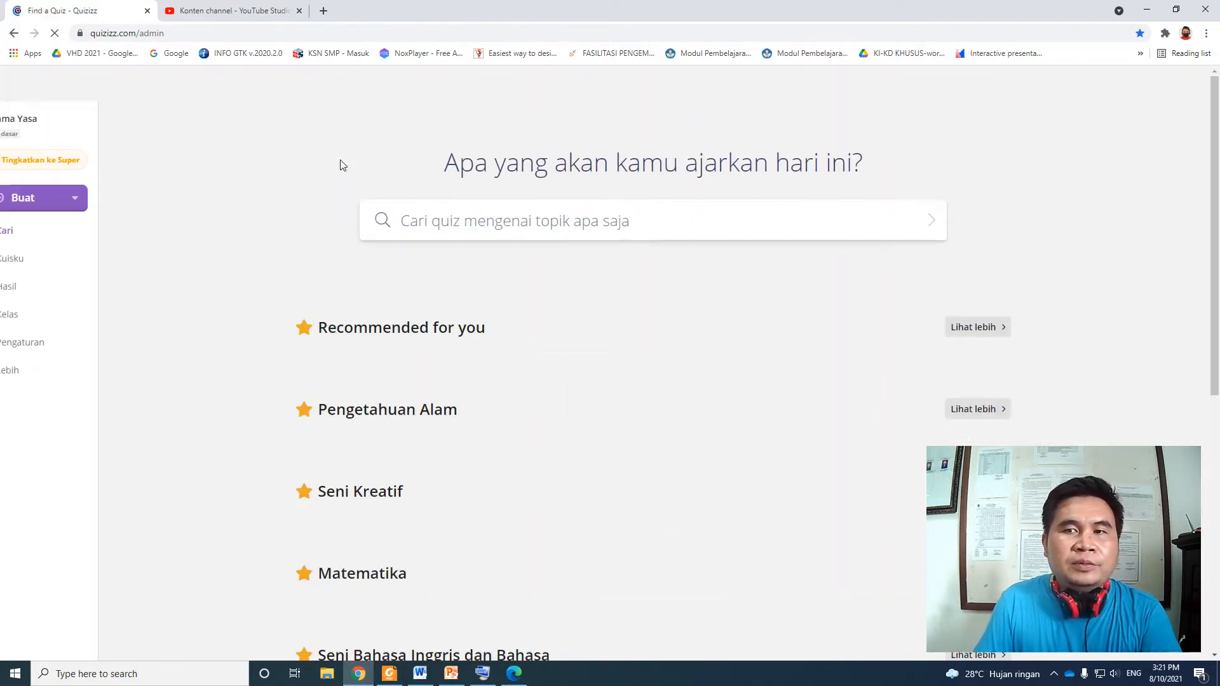
{"action": "left_click", "coordinate": [57, 204]}
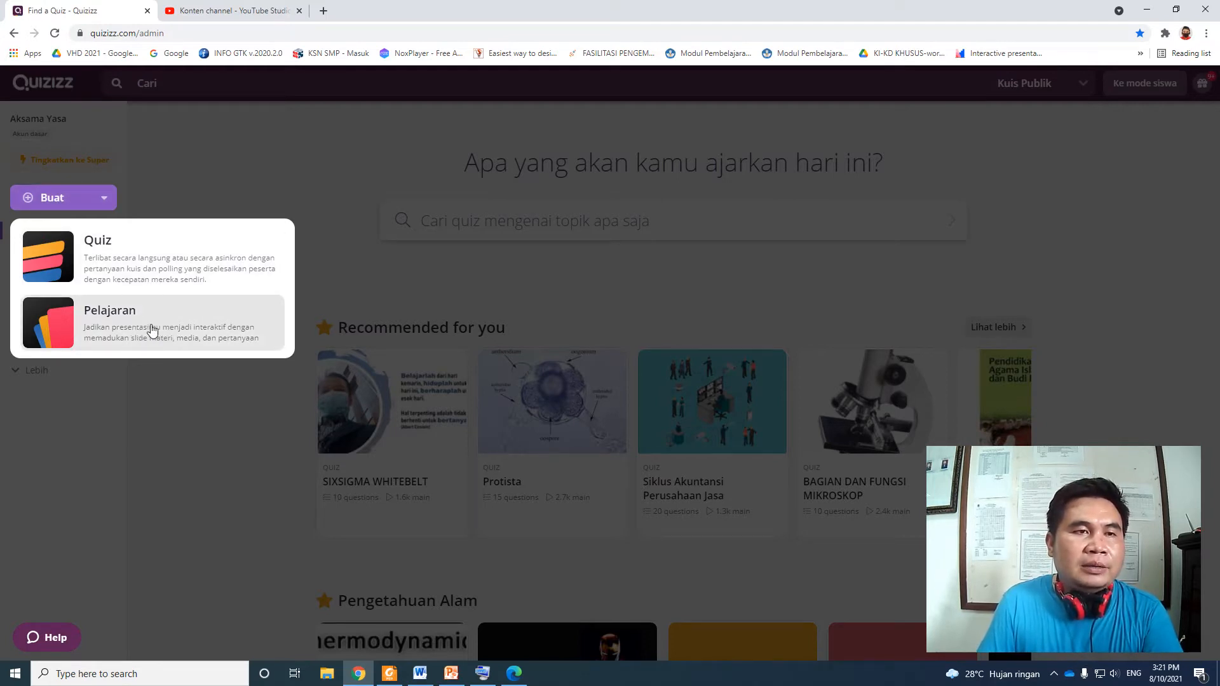
{"action": "left_click", "coordinate": [152, 328]}
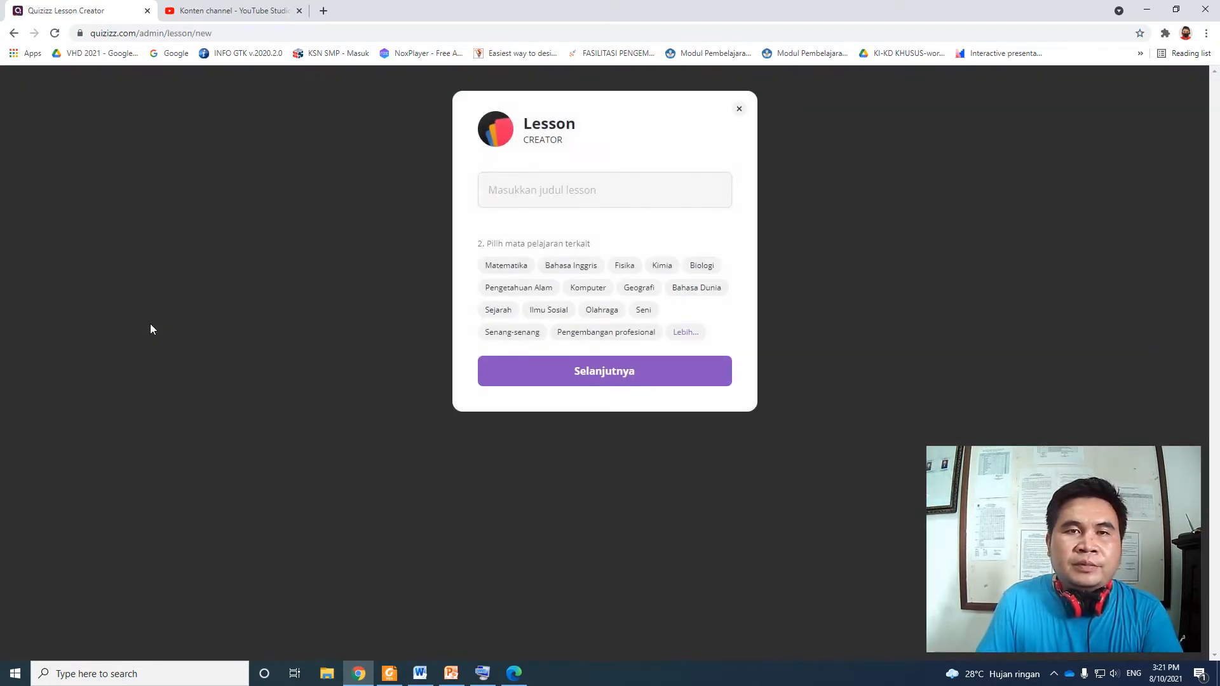
{"action": "left_click", "coordinate": [513, 205]}
{"action": "type", "text": "LATIHAN PRESENTA"}
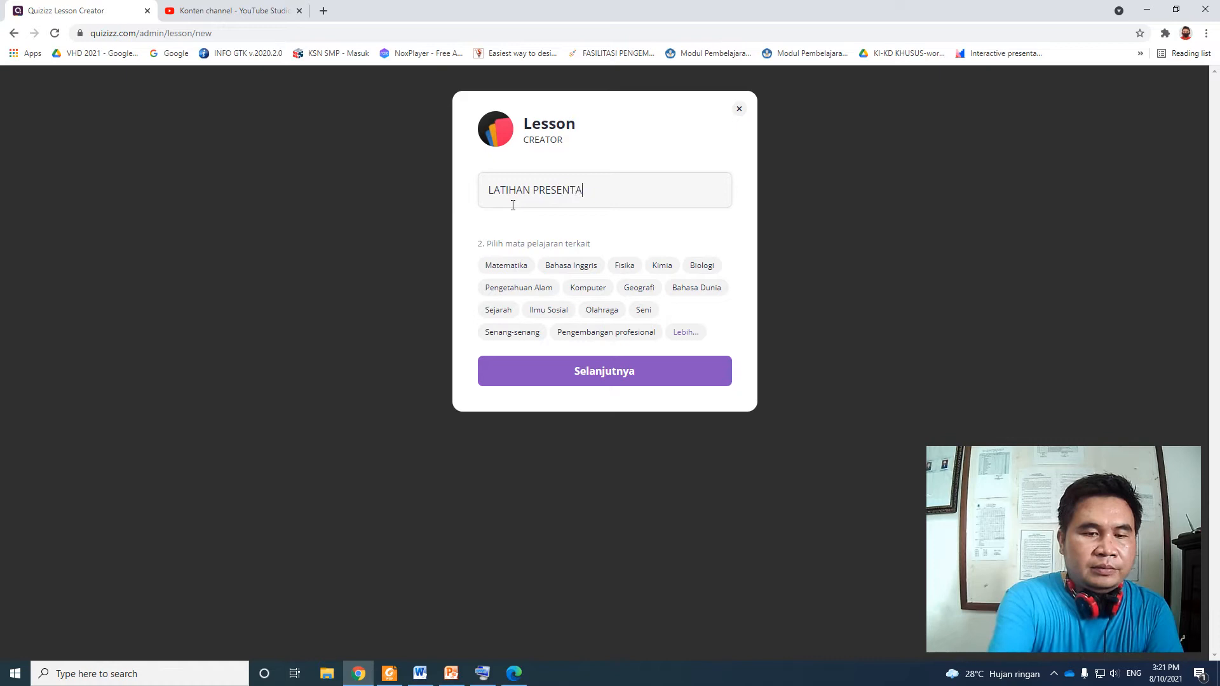
{"action": "type", "text": "SI QUIZ"}
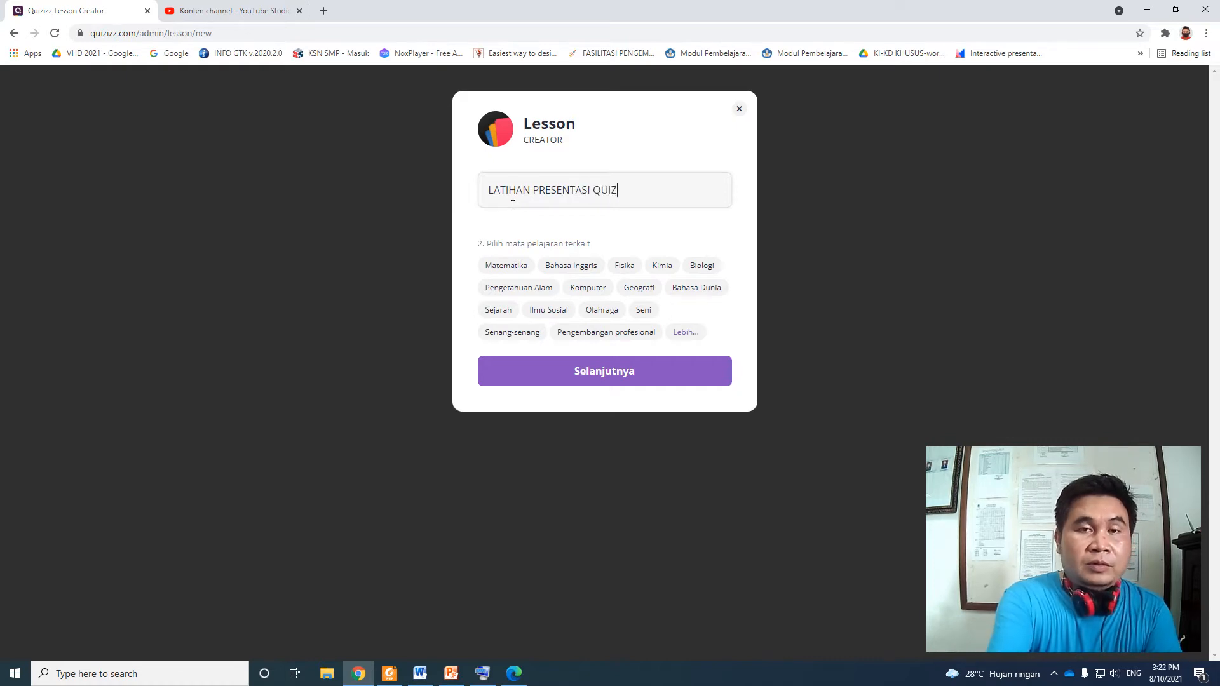
{"action": "type", "text": "IZZ"}
{"action": "left_click", "coordinate": [533, 291]}
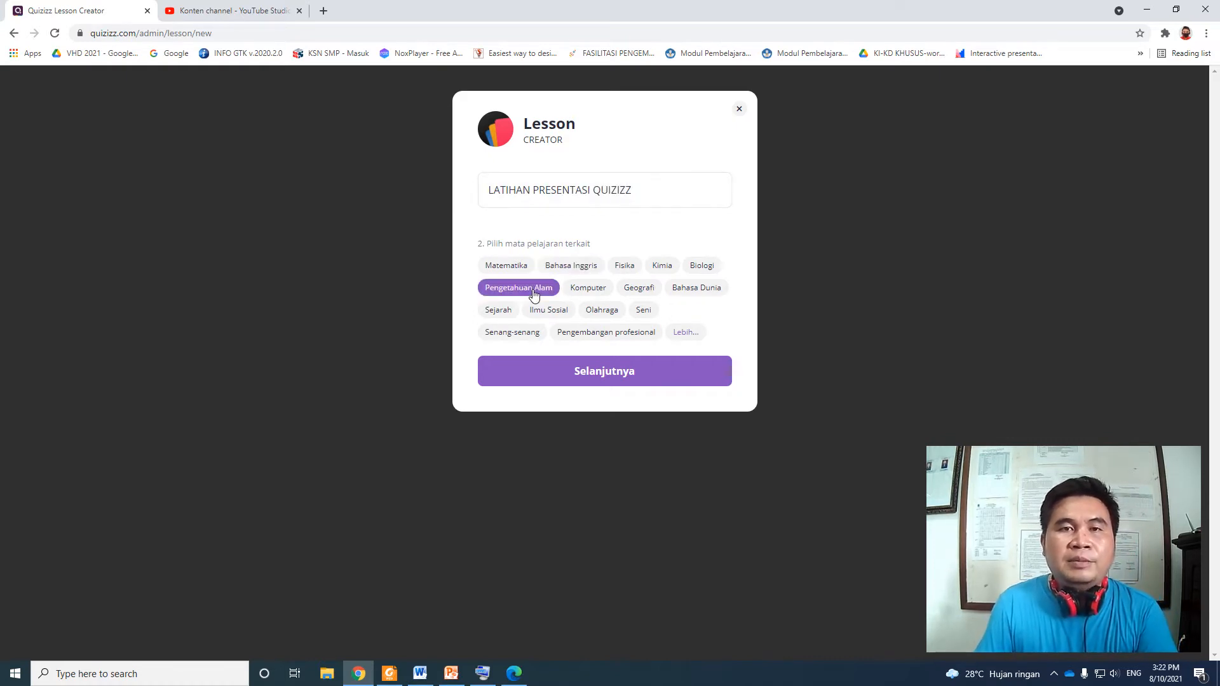
{"action": "left_click", "coordinate": [618, 379]}
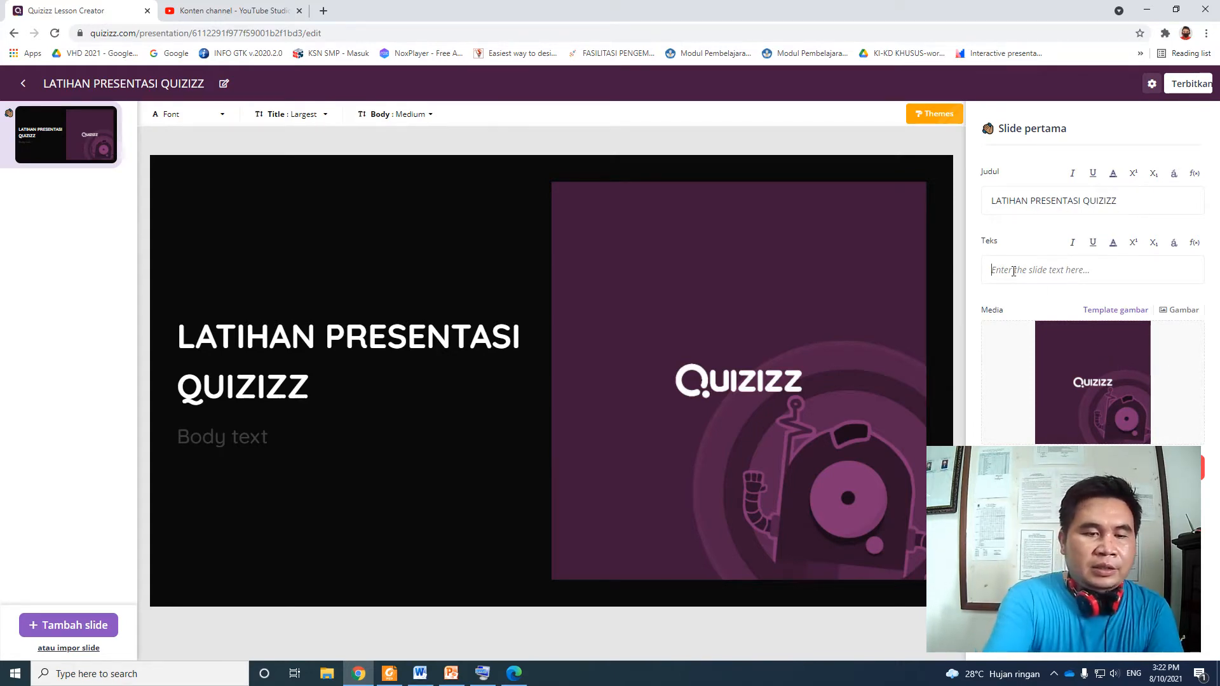
Enter OLEH : KATA TUTOR as the body text of the first slide
{"action": "type", "text": "OLEH : KATA"}
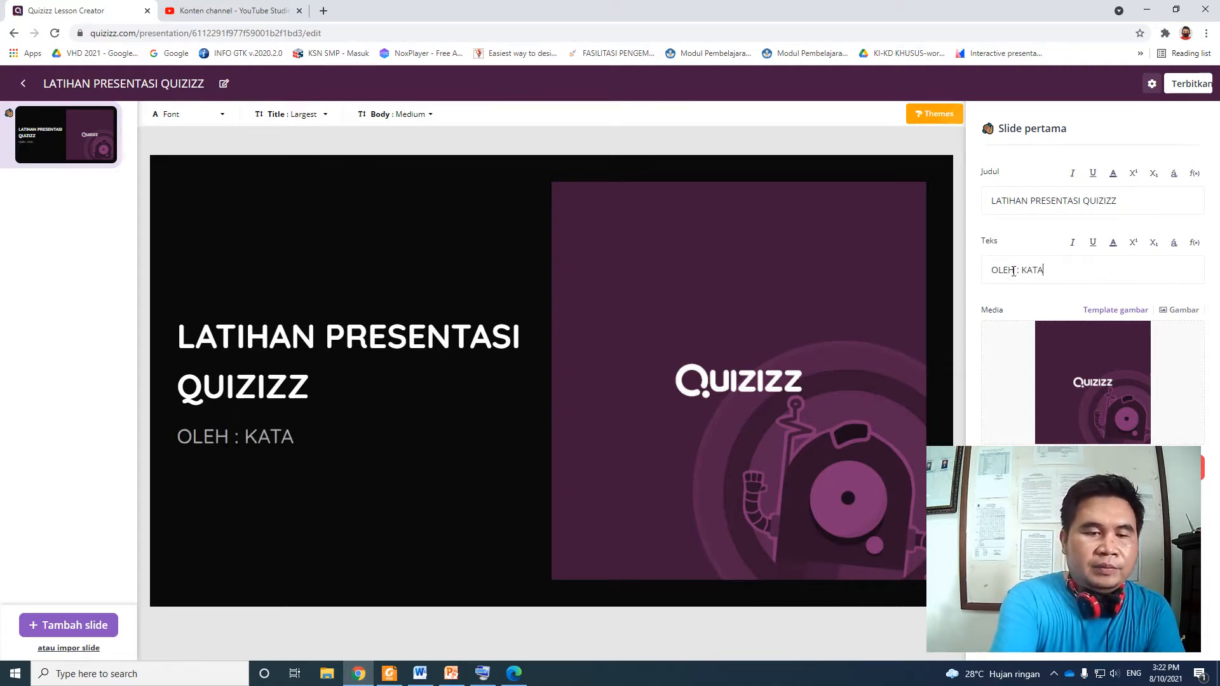
{"action": "type", "text": " TUTOR"}
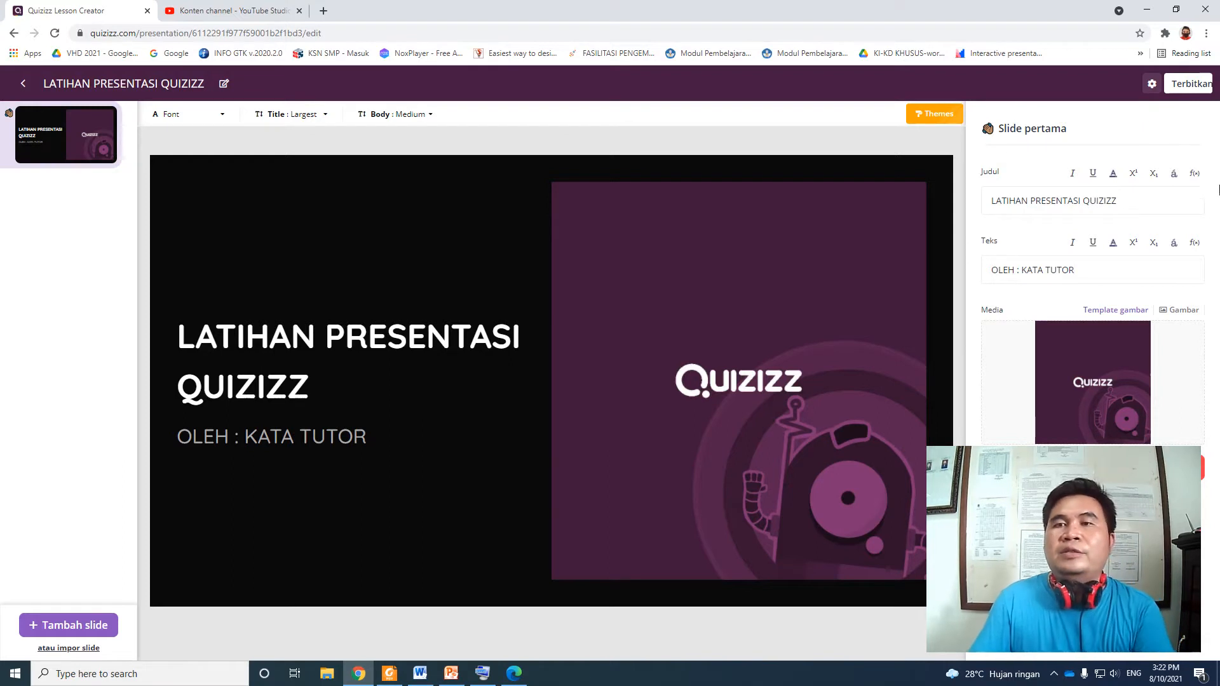
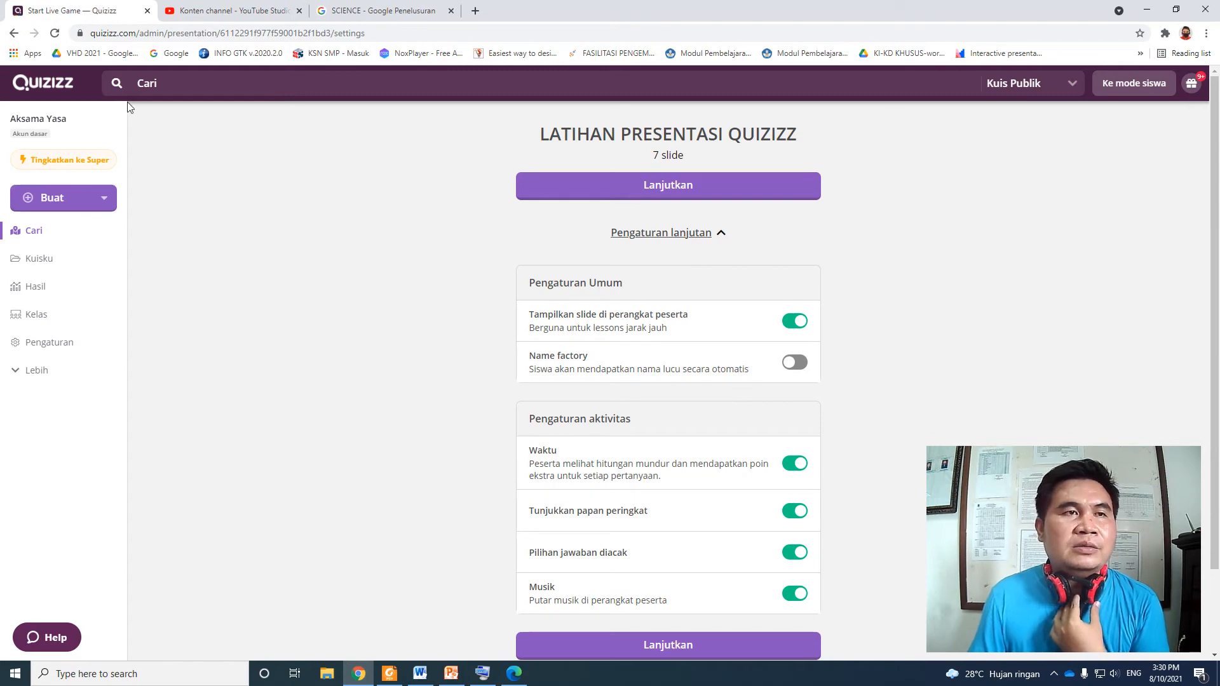
Go back to the LATIHAN PRESENTASI QUIZIZZ lesson page and launch it as a live lesson with the current session settings
{"action": "left_click", "coordinate": [14, 33]}
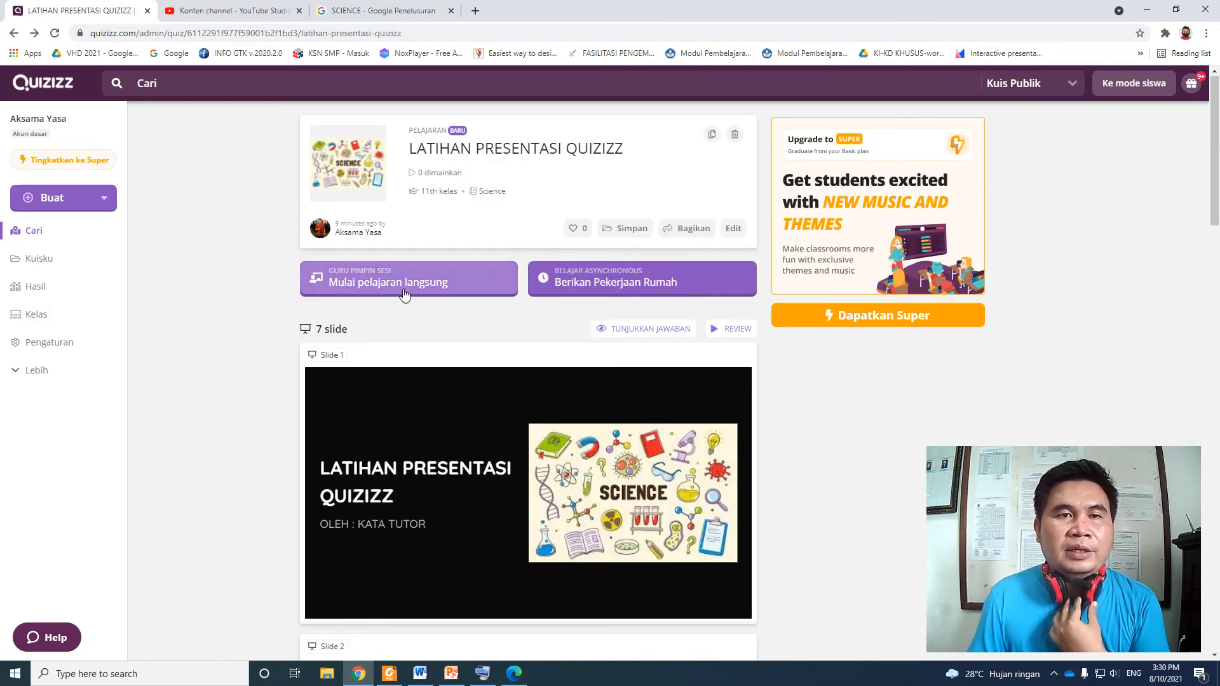
{"action": "left_click", "coordinate": [364, 292]}
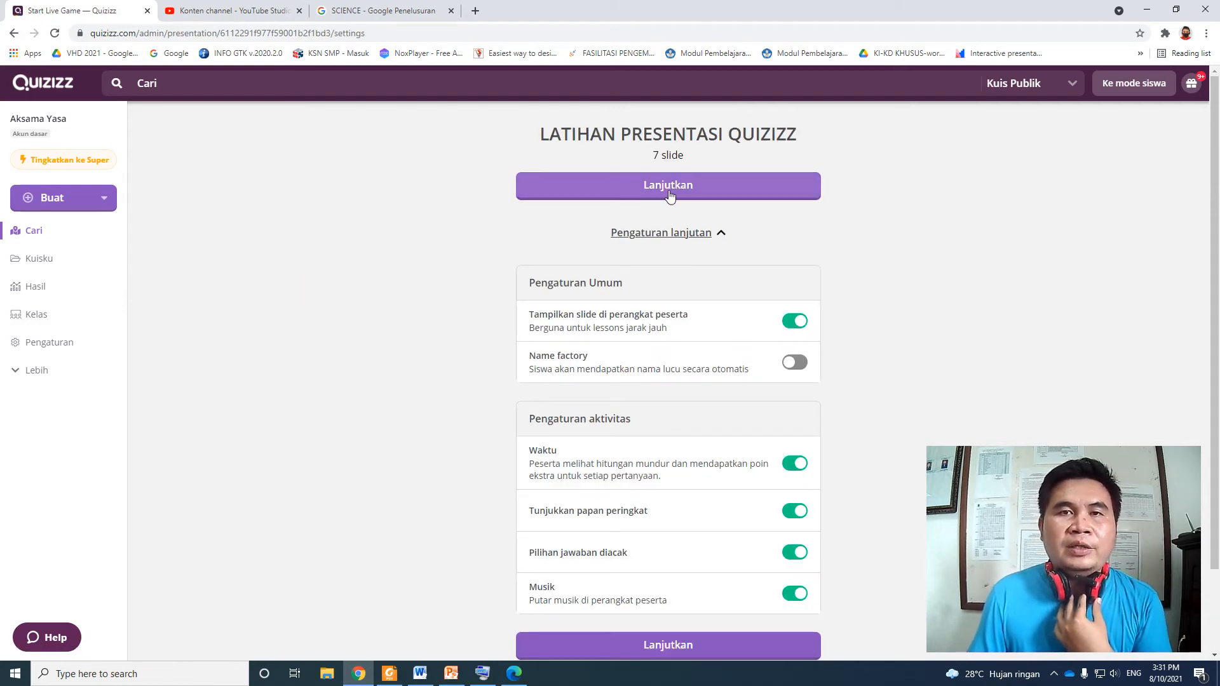
{"action": "left_click", "coordinate": [669, 194]}
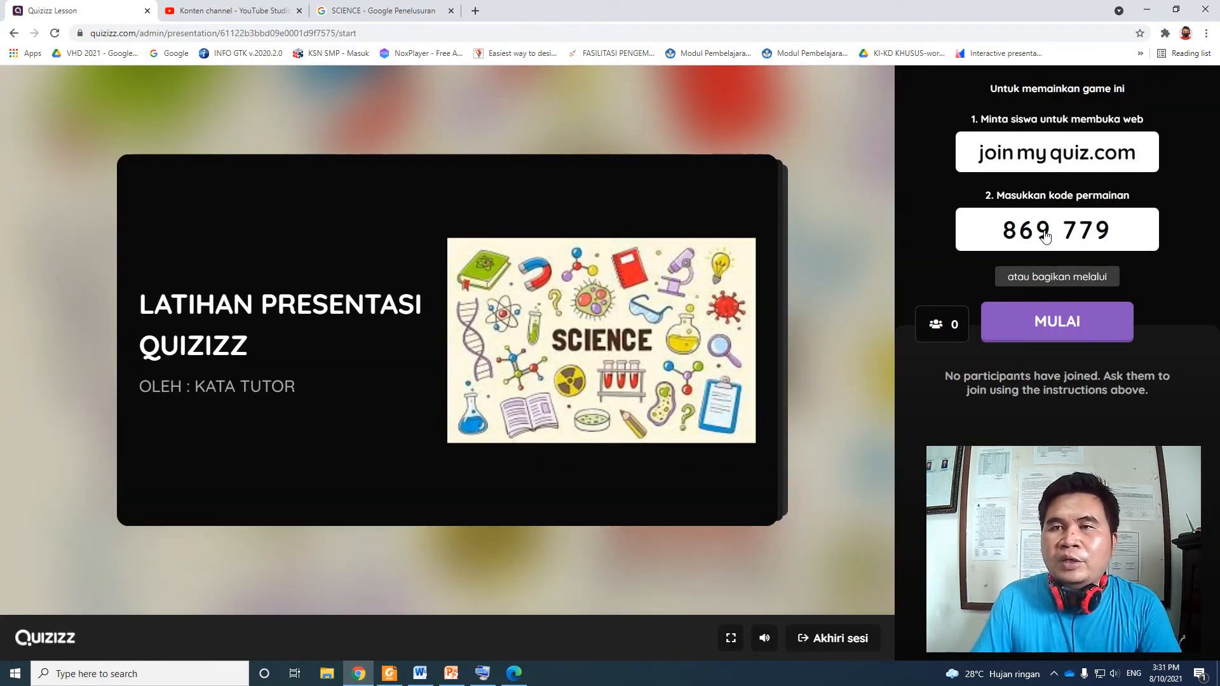
Copy the live session's join link from its sharing options
{"action": "left_click", "coordinate": [1064, 280]}
{"action": "left_click", "coordinate": [703, 201]}
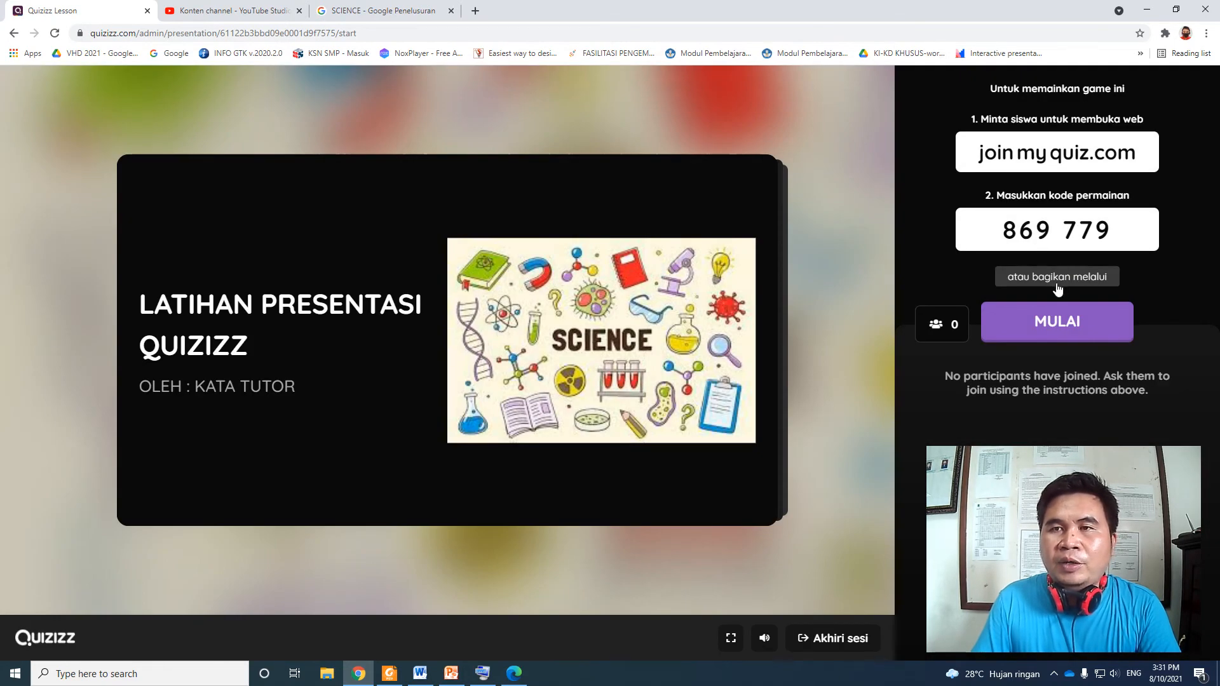
{"action": "left_click", "coordinate": [1081, 277]}
{"action": "left_click", "coordinate": [720, 201]}
In Edge, replace the old results summary with a new tab, open the copied join link, and join the session as Kata Tutor
{"action": "left_click", "coordinate": [514, 674]}
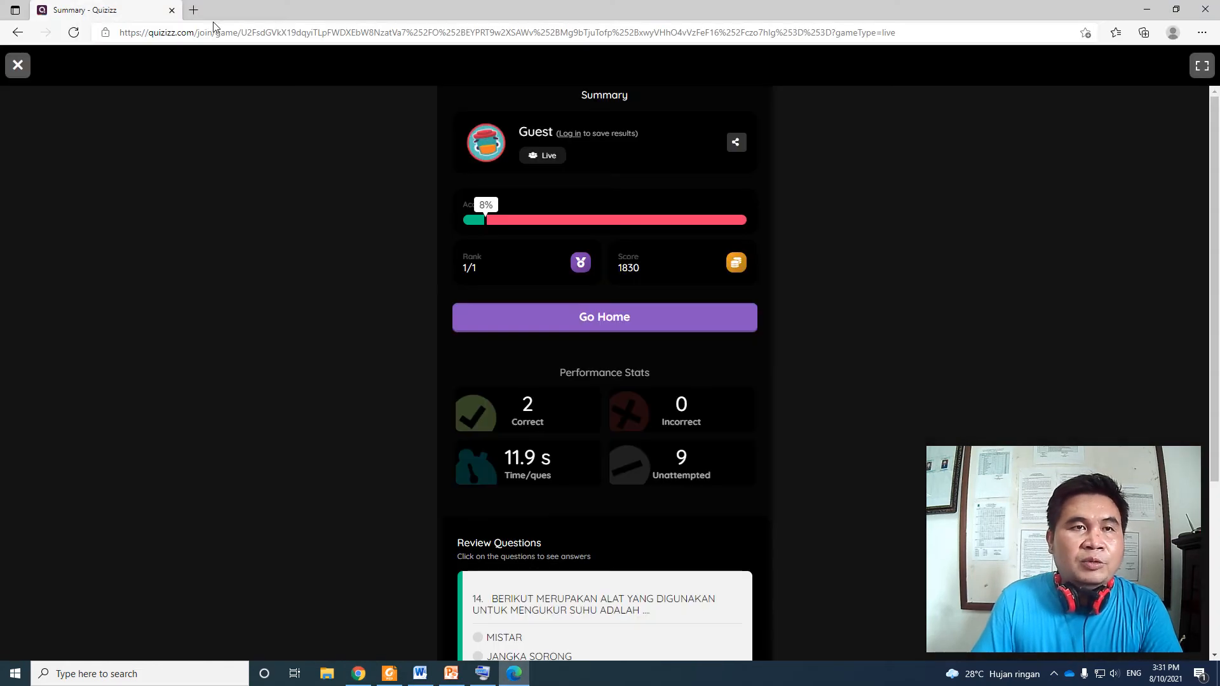
{"action": "left_click", "coordinate": [194, 10]}
{"action": "left_click", "coordinate": [172, 10]}
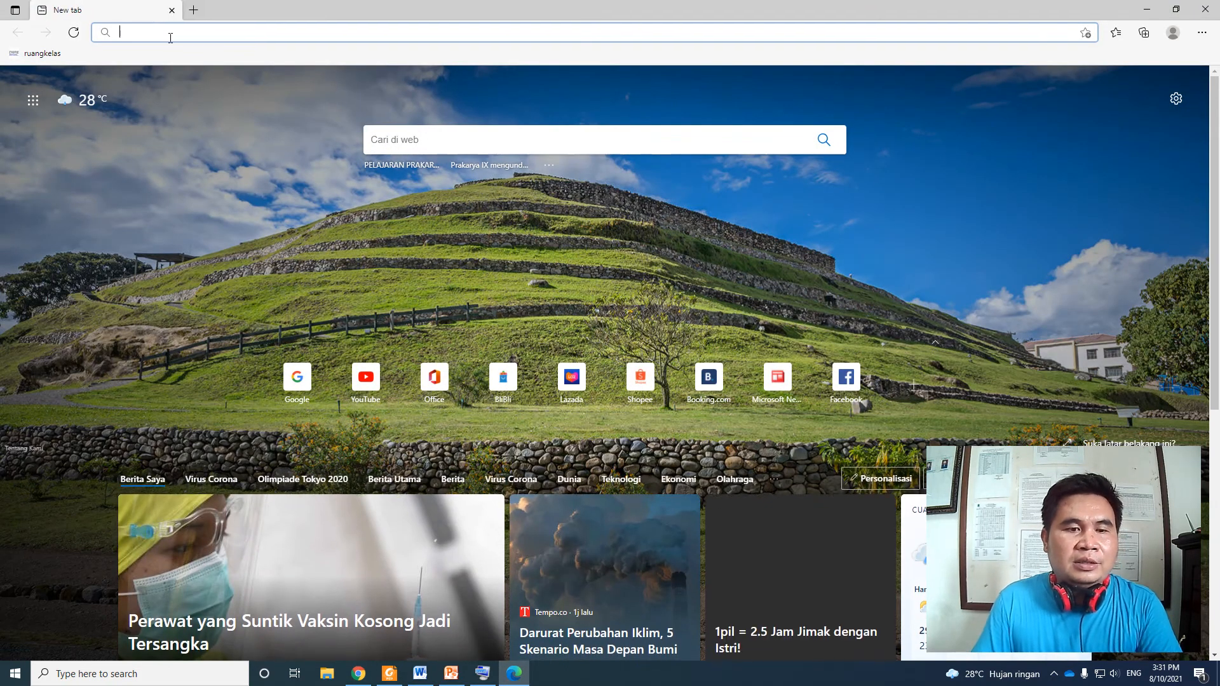
{"action": "key", "text": "ctrl+v"}
{"action": "key", "text": "Return"}
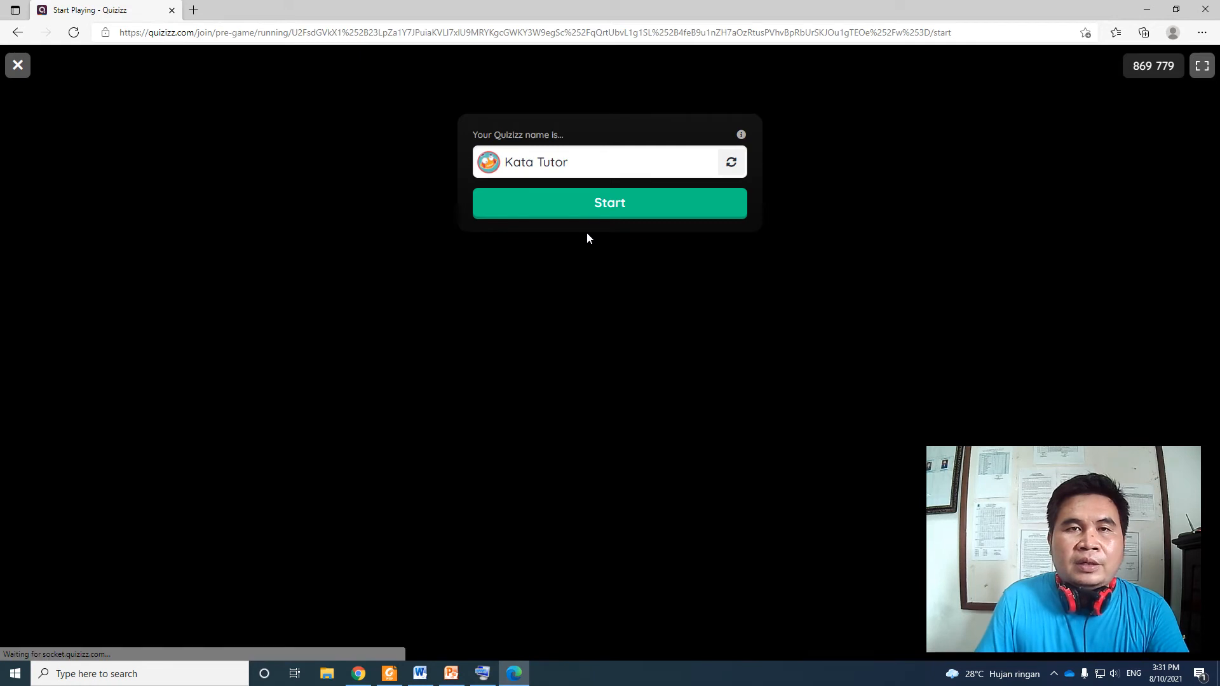
{"action": "left_click", "coordinate": [596, 215]}
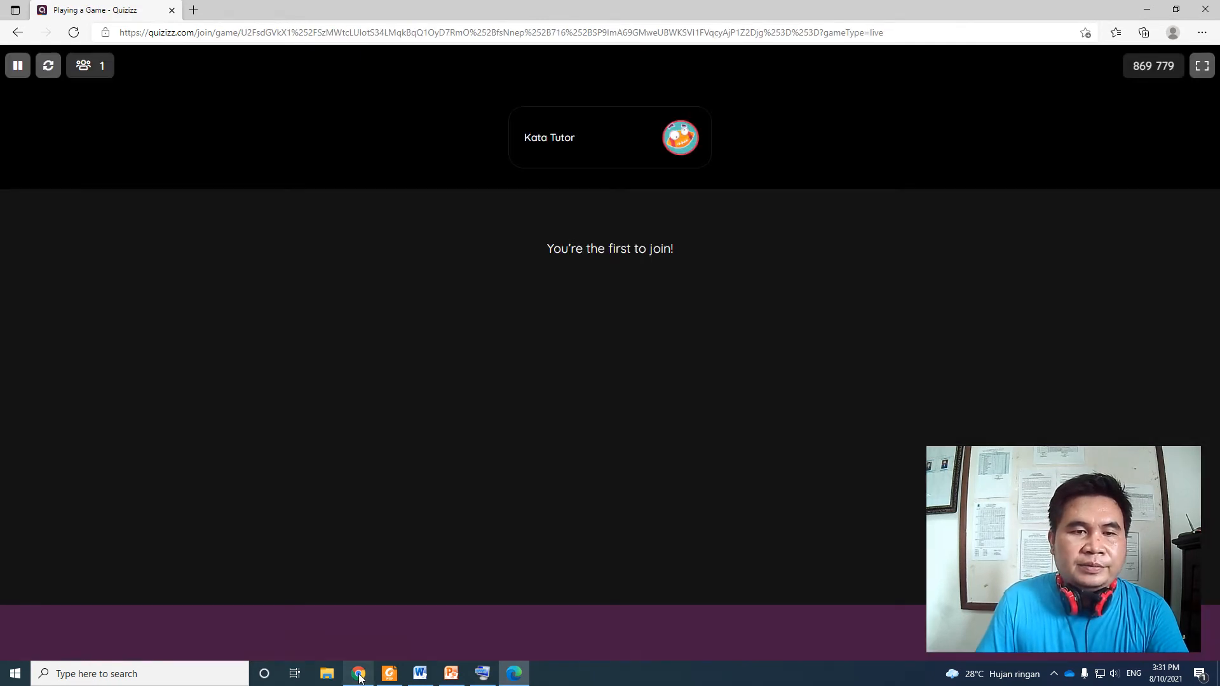
Start the live lesson as host in Chrome, check the opening slide in the participant's Edge window, and return to Chrome
{"action": "left_click", "coordinate": [359, 675]}
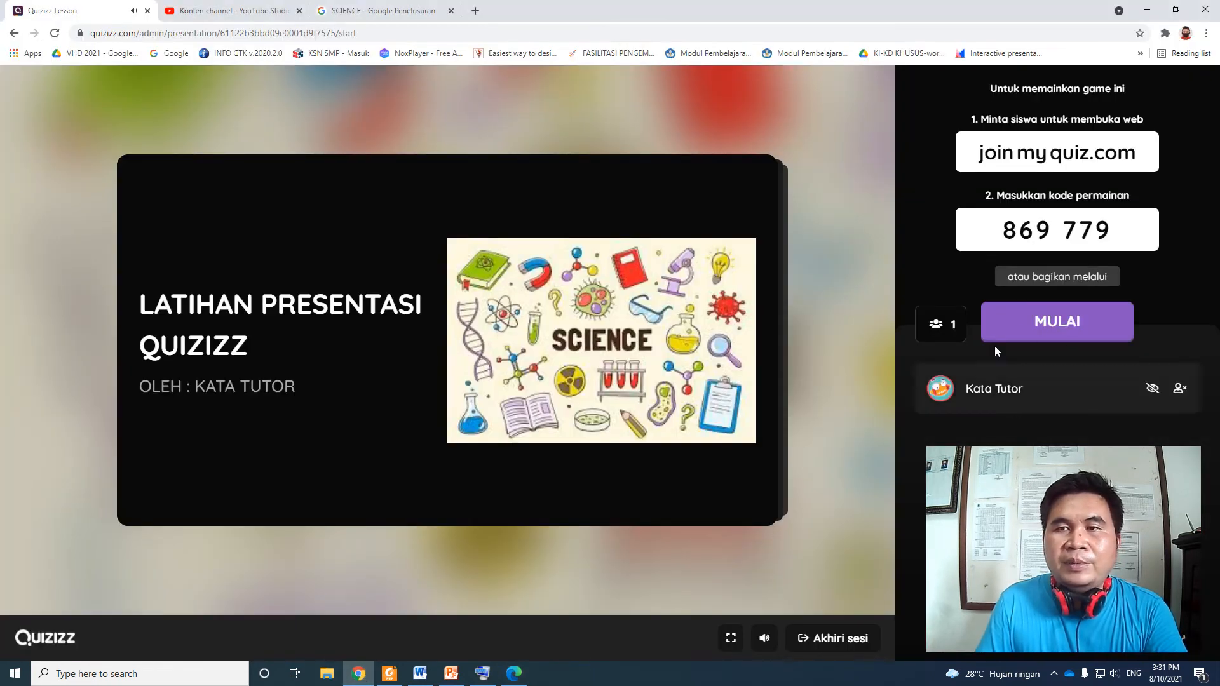
{"action": "left_click", "coordinate": [1031, 324]}
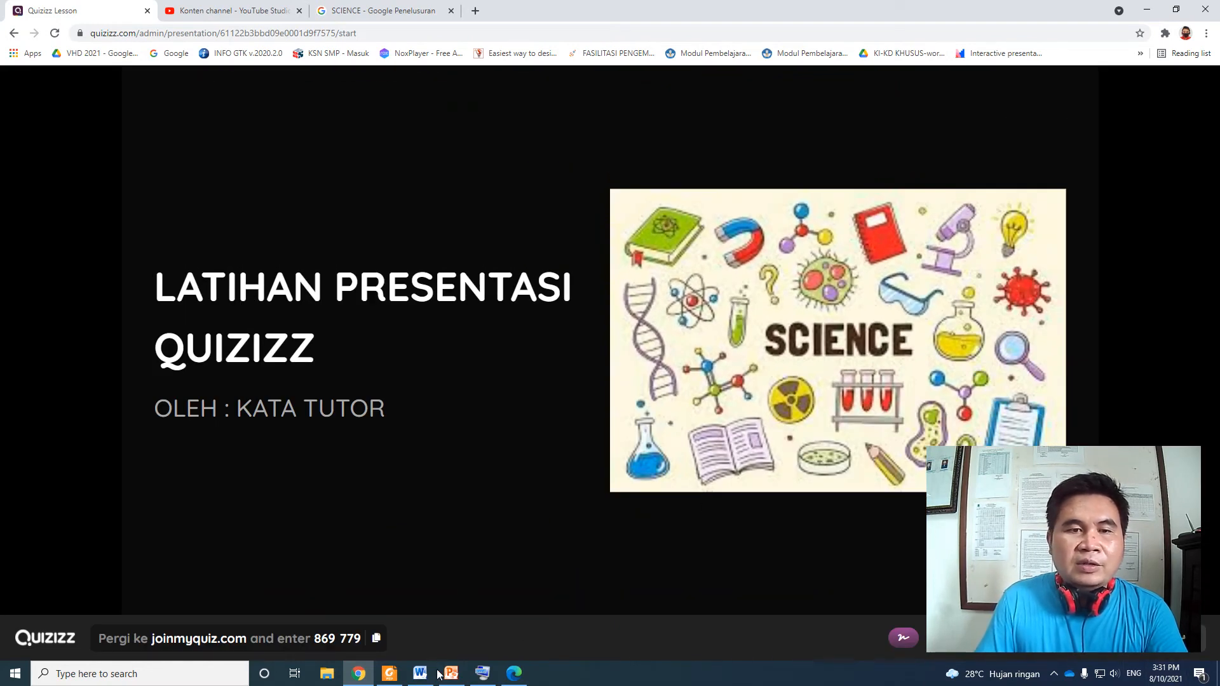
{"action": "left_click", "coordinate": [515, 673]}
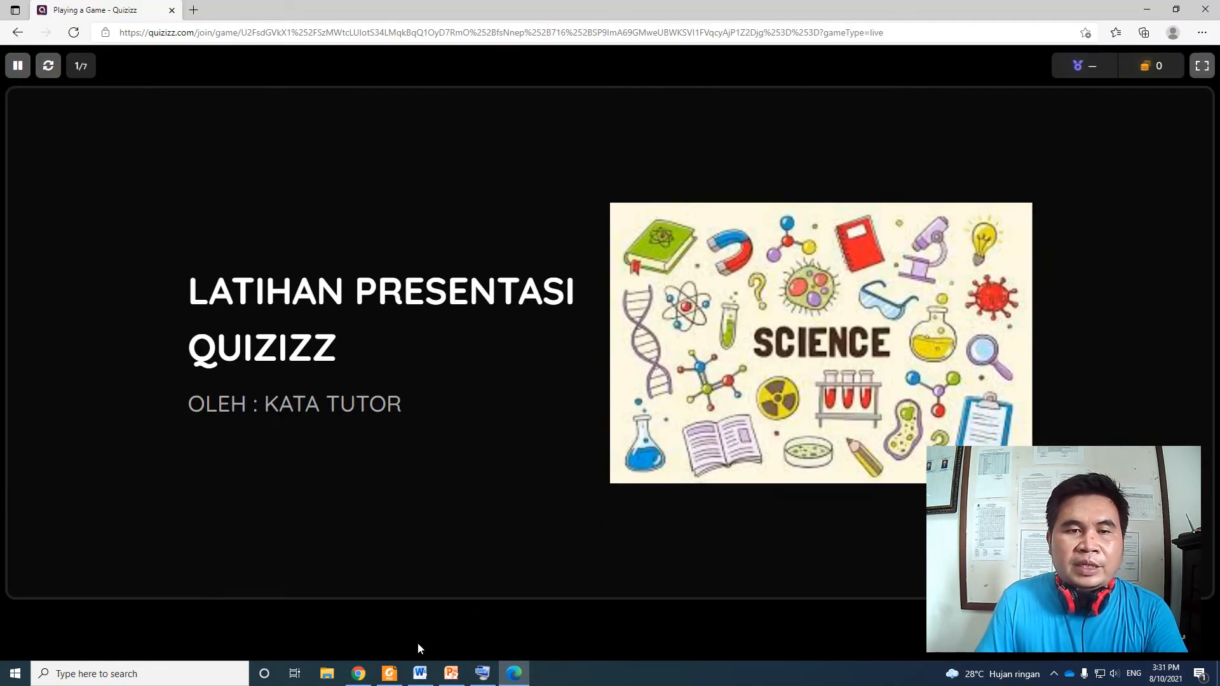
{"action": "left_click", "coordinate": [359, 674]}
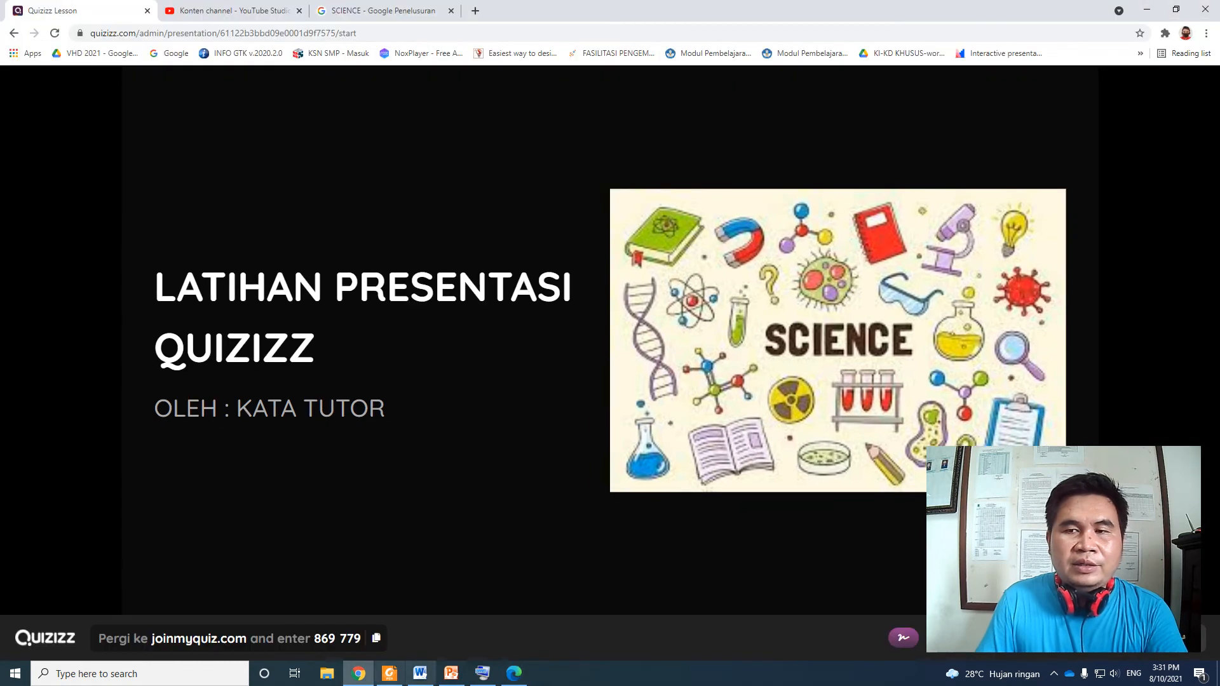
Advance the host's lesson to the KONTRAK PENILAIAN & PENGENALAN MATERI slide, check it in Edge, and return to Chrome
{"action": "left_click", "coordinate": [1206, 646]}
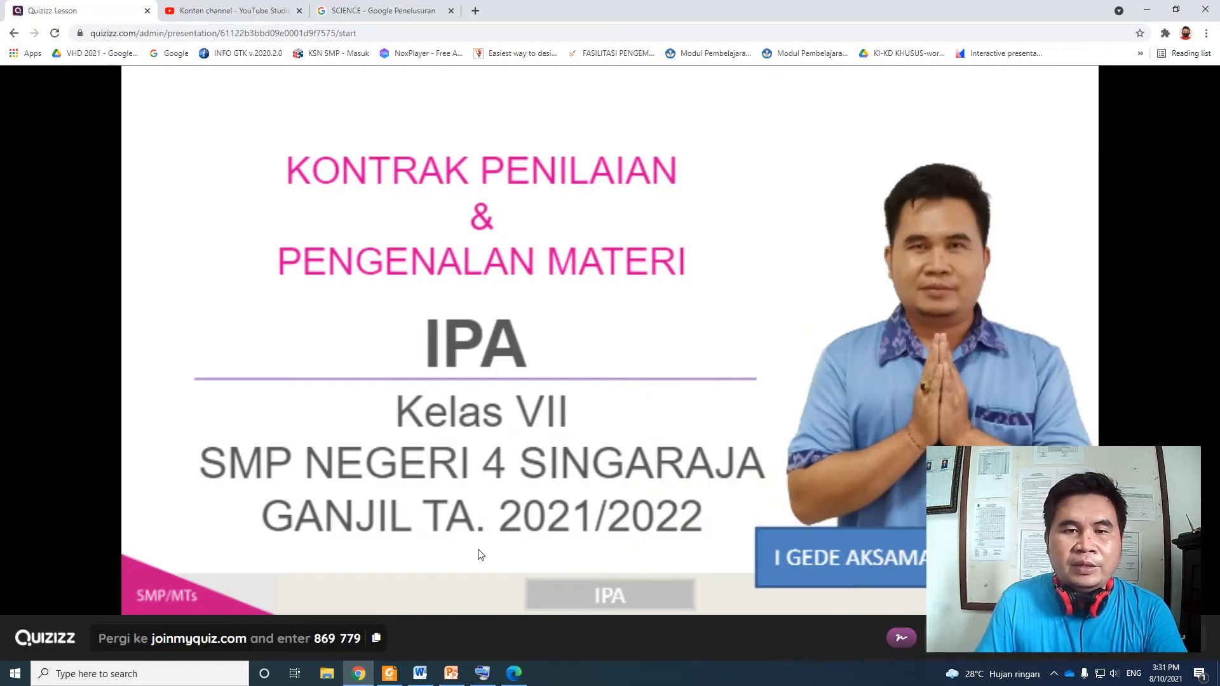
{"action": "left_click", "coordinate": [514, 673]}
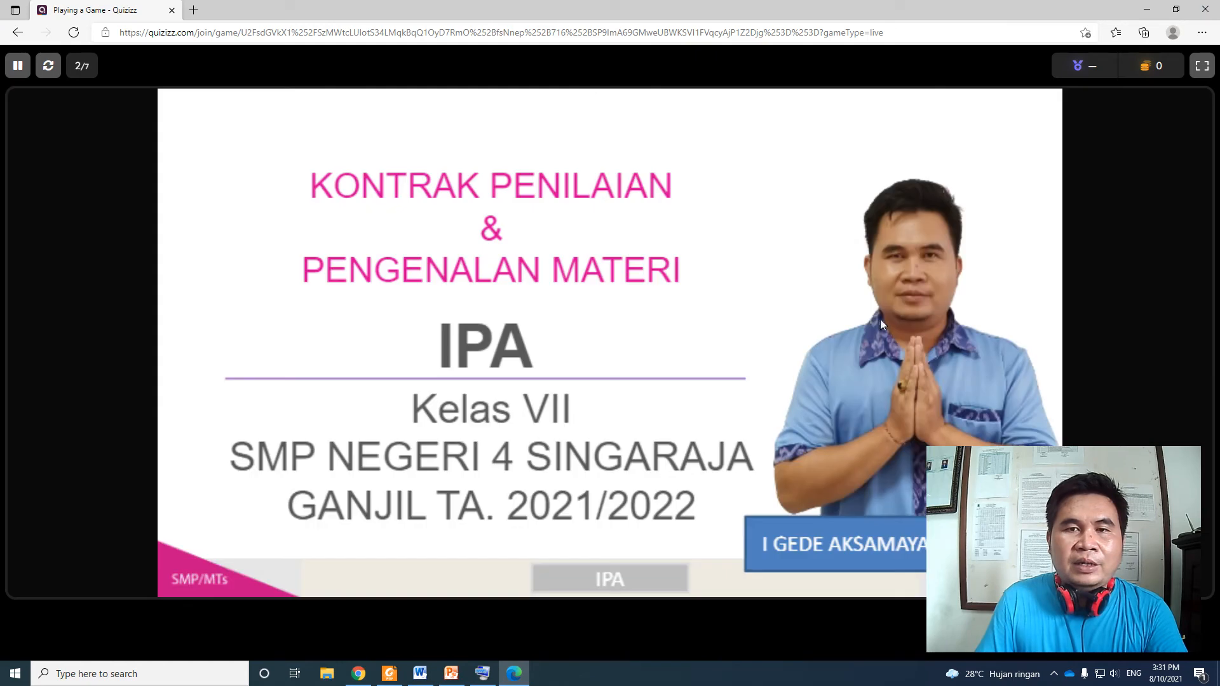
{"action": "left_click", "coordinate": [359, 674]}
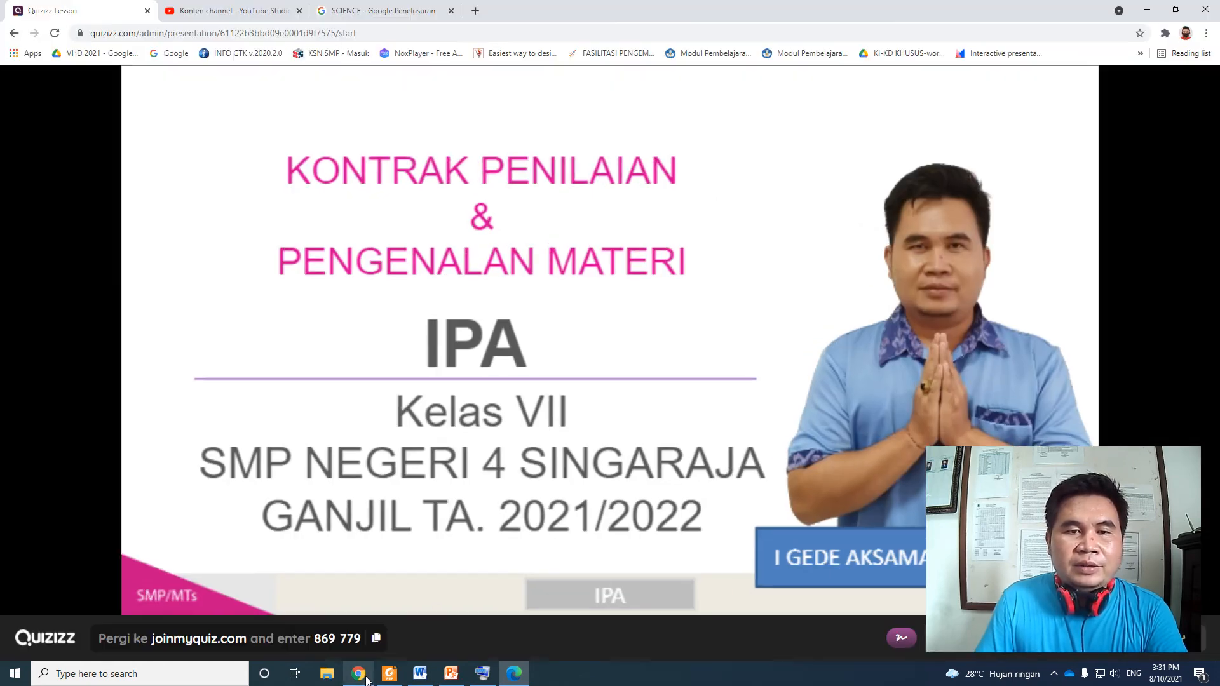
Advance the lesson to the BAB 5 ENERGI slide, check it in the participant's Edge window, and return to the host view
{"action": "left_click", "coordinate": [1207, 642]}
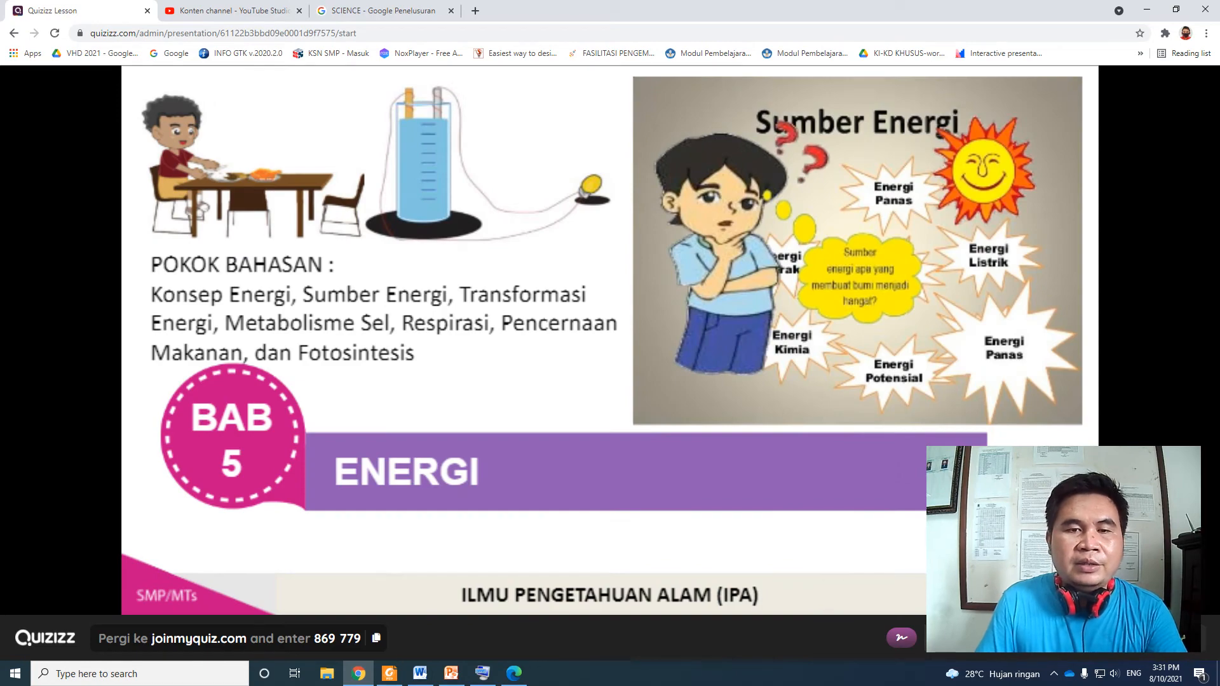
{"action": "left_click", "coordinate": [514, 674]}
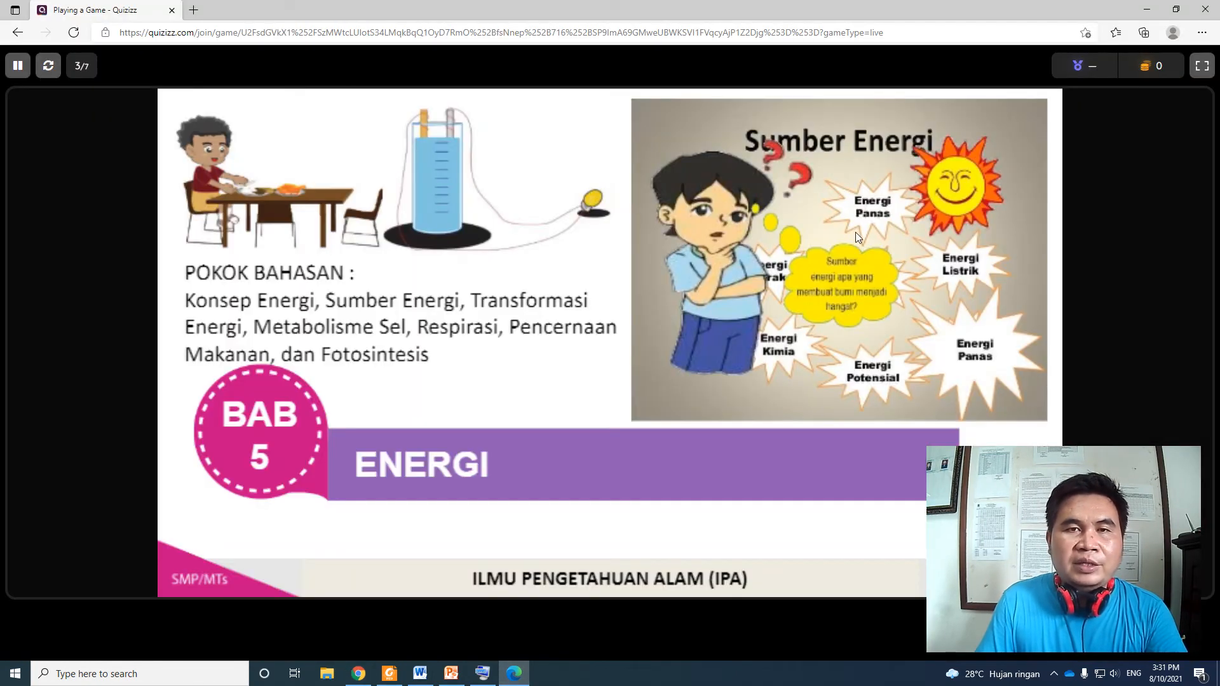
{"action": "left_click", "coordinate": [359, 673]}
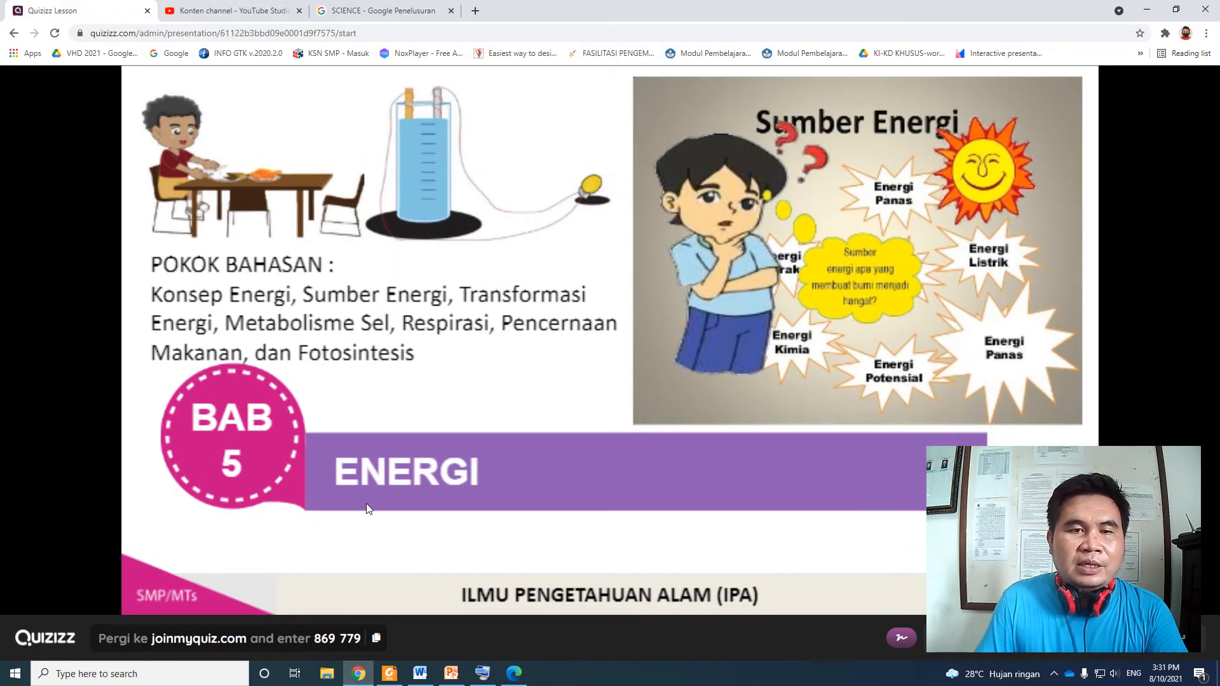
Advance the lesson to the LATIHAN SOAL slide, compare it with the participant's view in Edge, and go back to Chrome
{"action": "left_click", "coordinate": [1206, 643]}
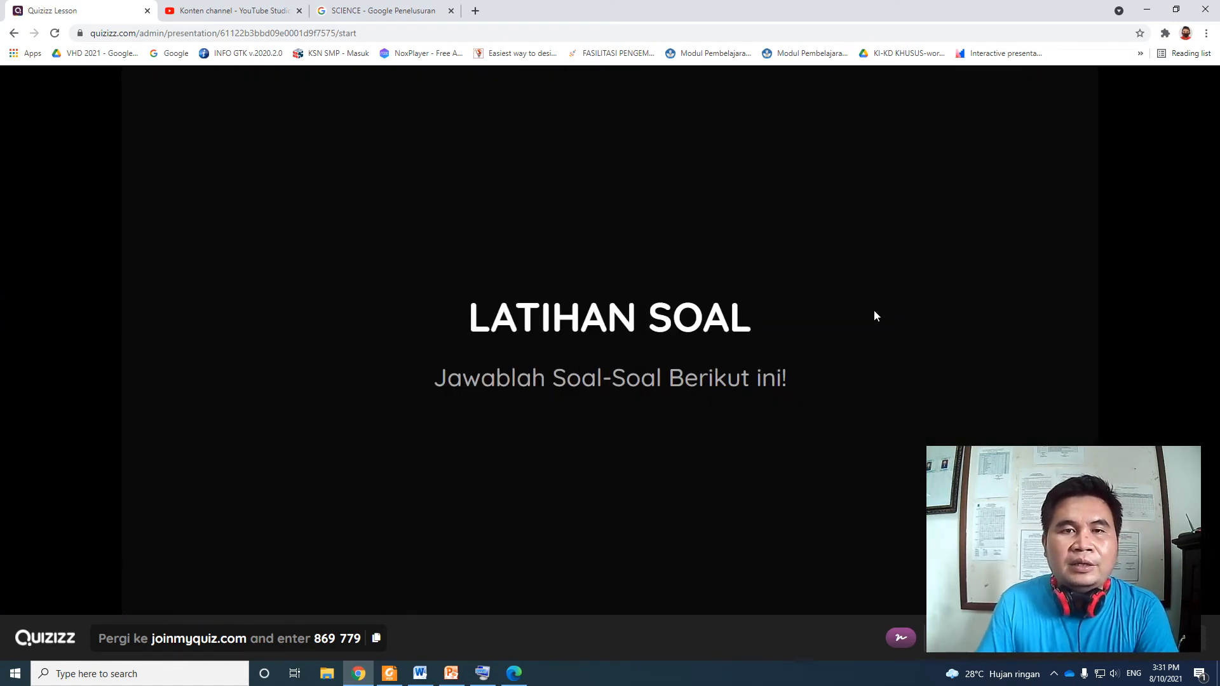
{"action": "left_click", "coordinate": [514, 674]}
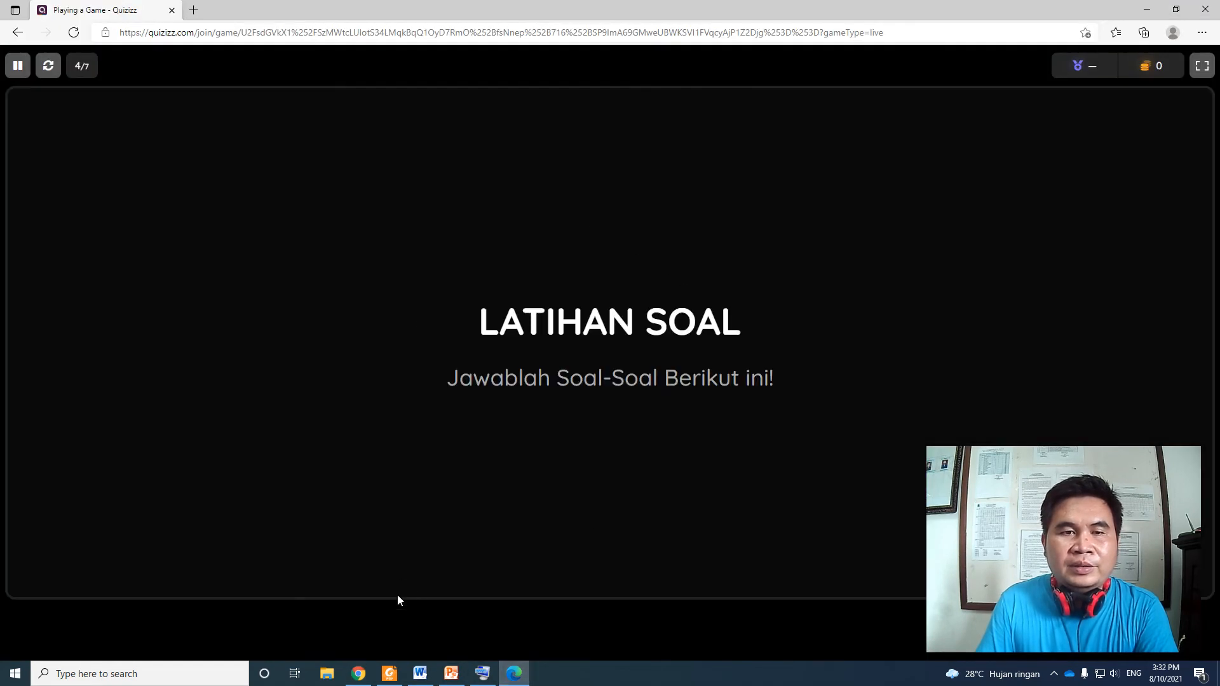
{"action": "left_click", "coordinate": [360, 675]}
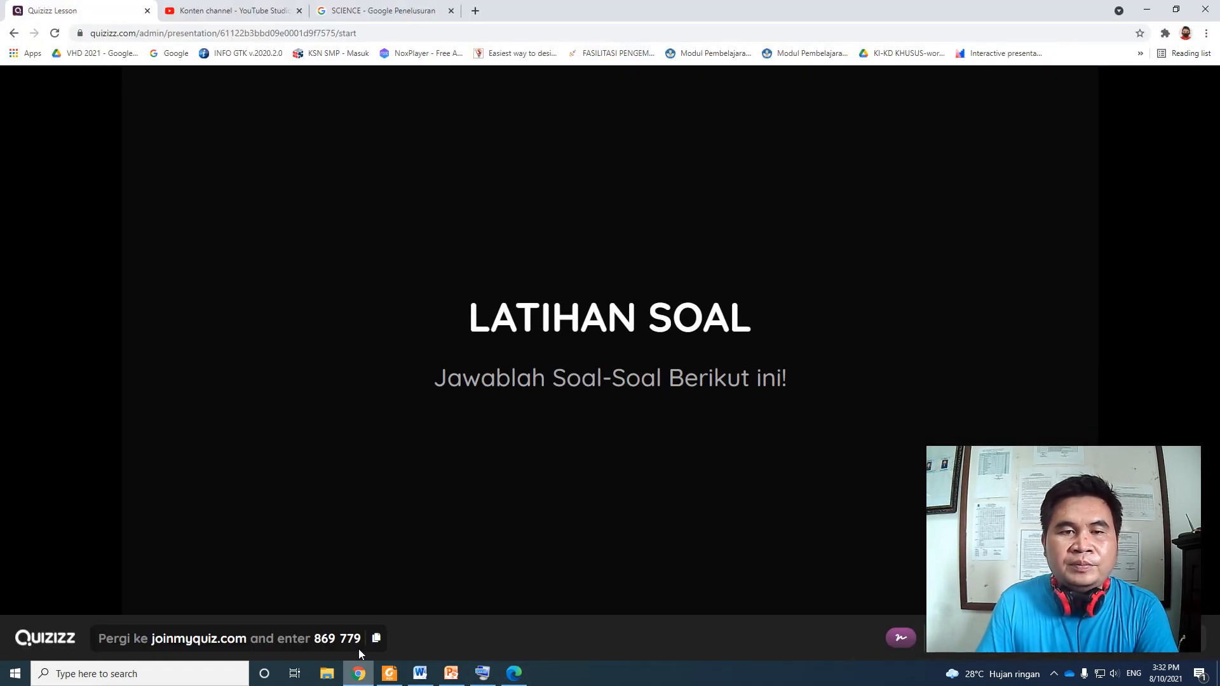
Advance the host to the 1+ 1 question, answer it with 2 as the participant in Edge, and view the answer's result there
{"action": "left_click", "coordinate": [1205, 643]}
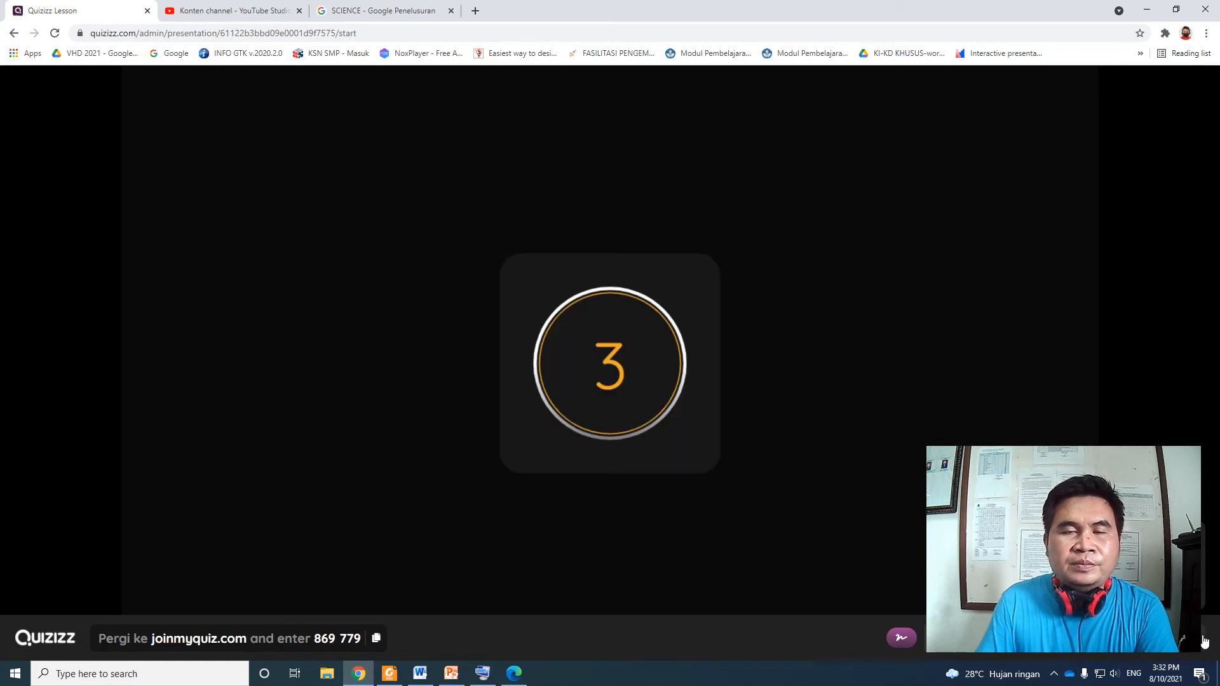
{"action": "left_click", "coordinate": [513, 674]}
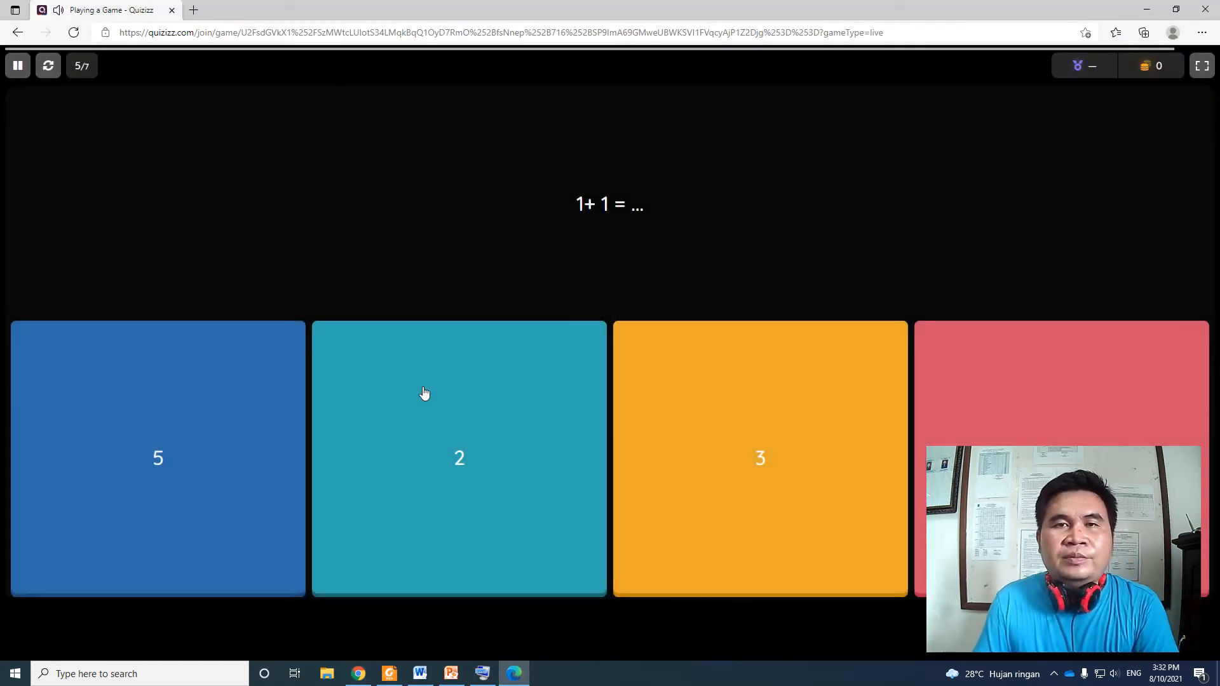
{"action": "left_click", "coordinate": [445, 466]}
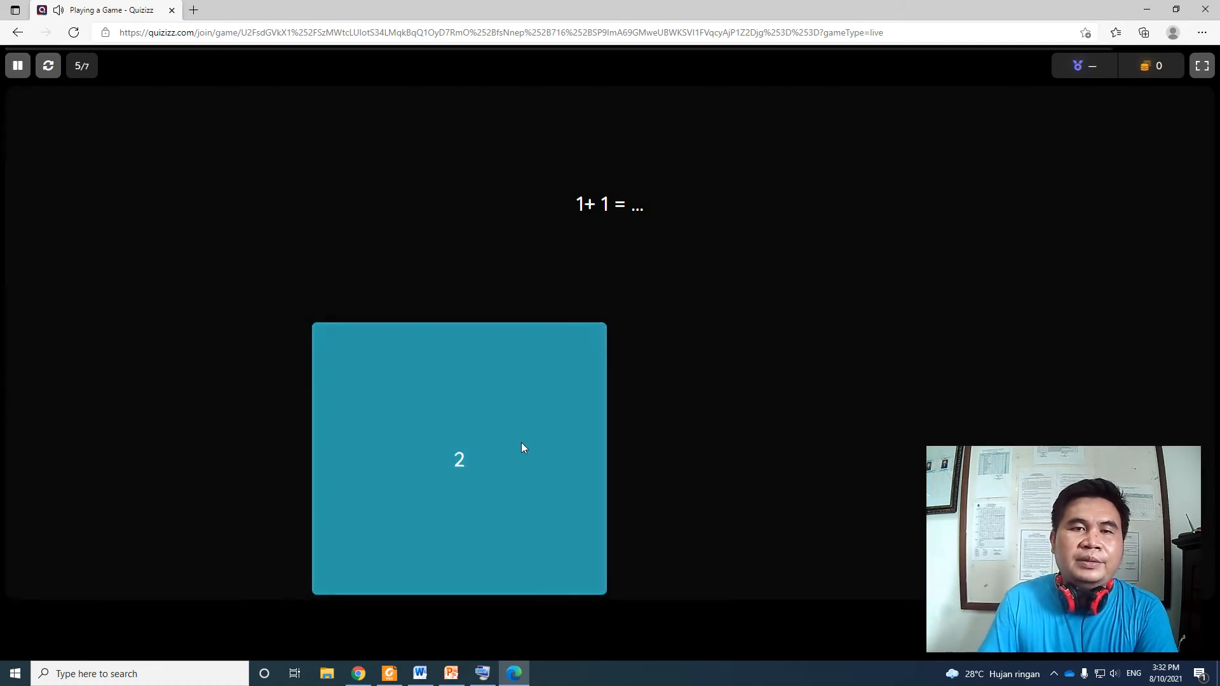
{"action": "left_click", "coordinate": [366, 680]}
{"action": "left_click", "coordinate": [514, 674]}
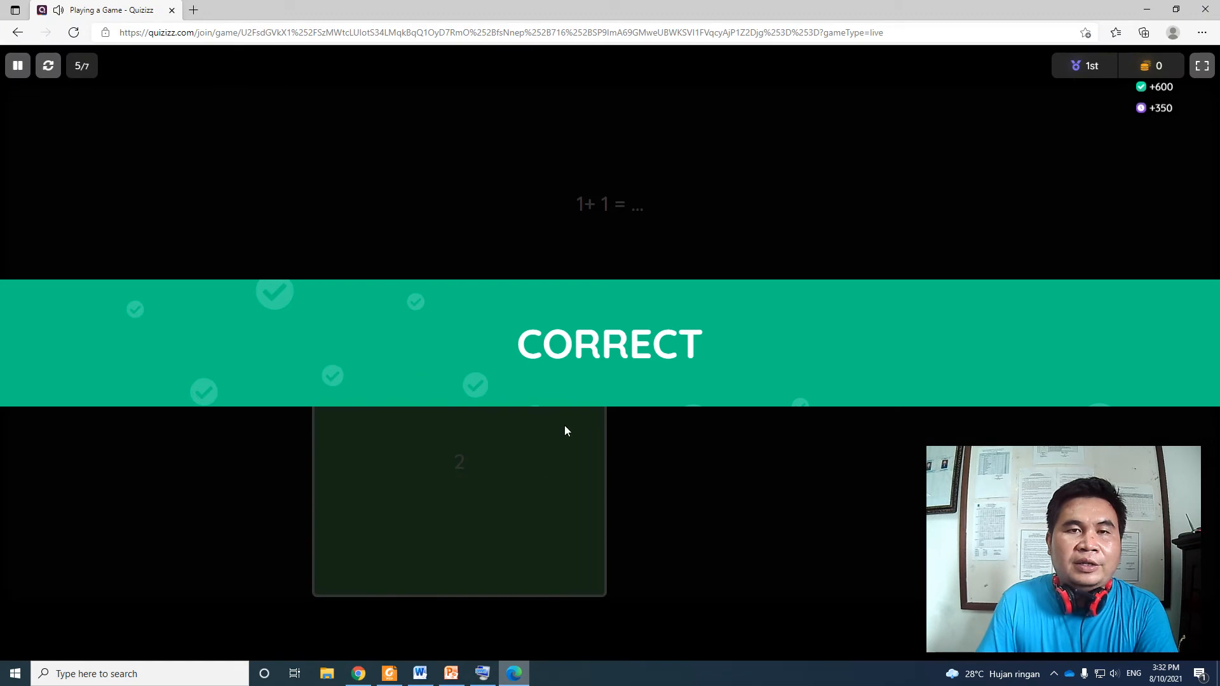
Advance the host to the benda mati question, then submit Meja and the last option as the participant in Edge
{"action": "left_click", "coordinate": [359, 674]}
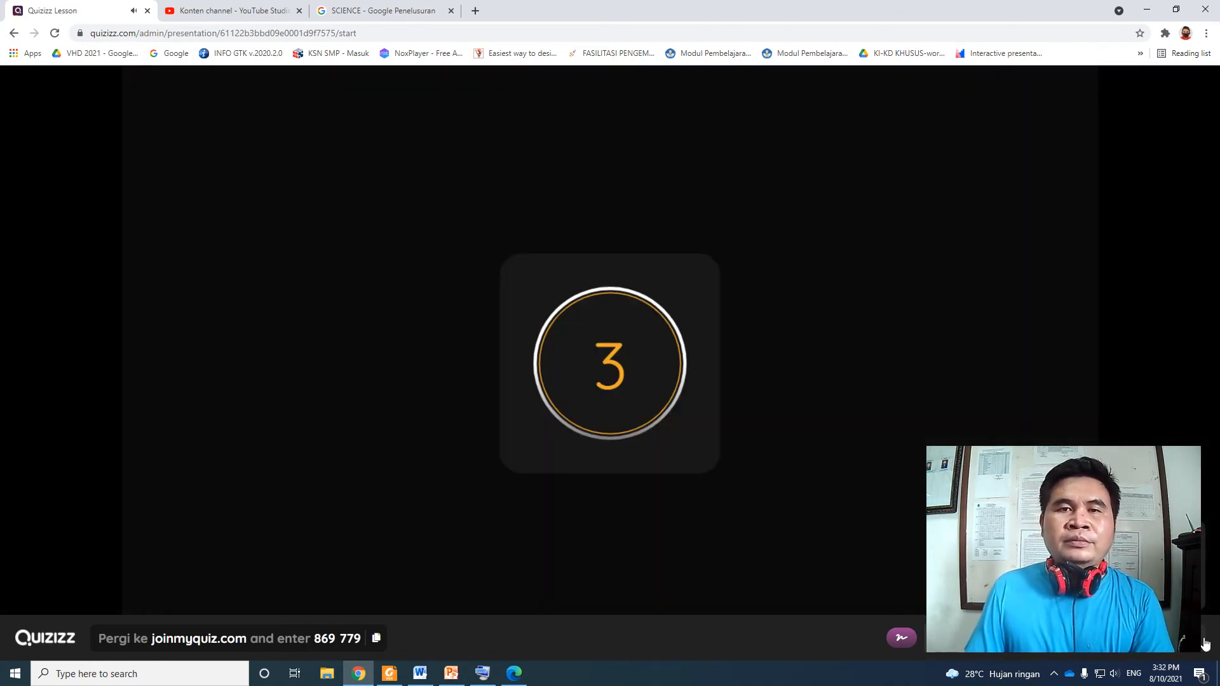
{"action": "left_click", "coordinate": [514, 675]}
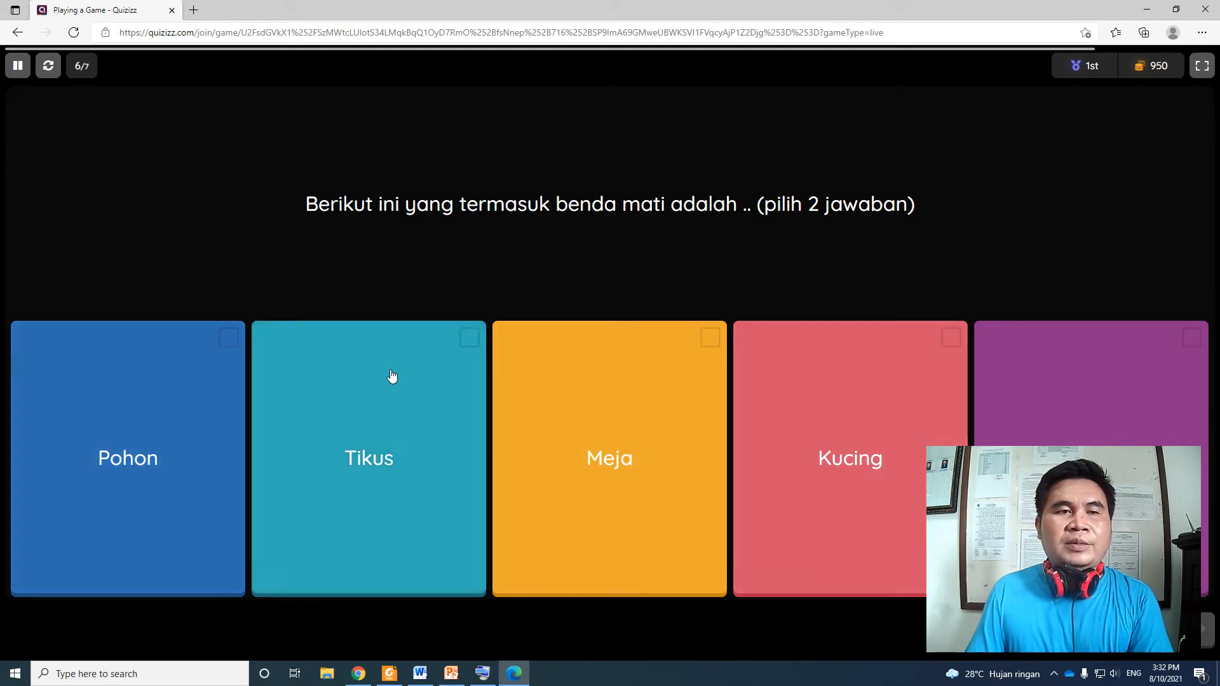
{"action": "left_click", "coordinate": [715, 341]}
{"action": "left_click", "coordinate": [1043, 352]}
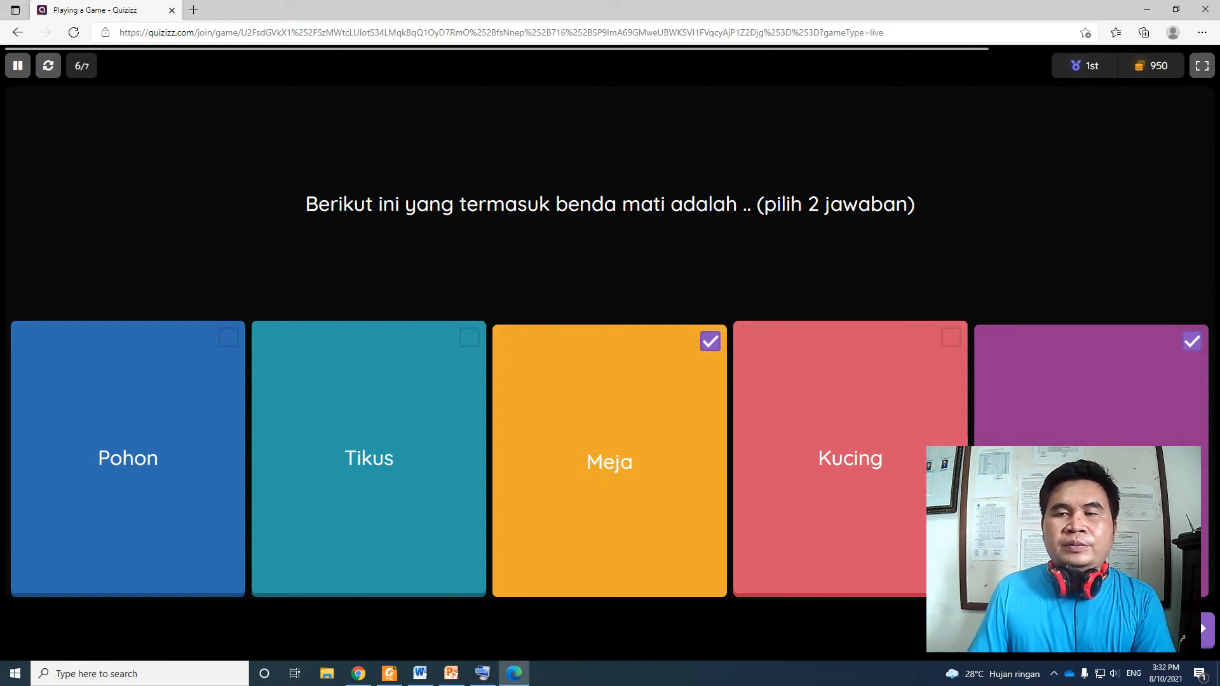
{"action": "left_click", "coordinate": [1206, 641]}
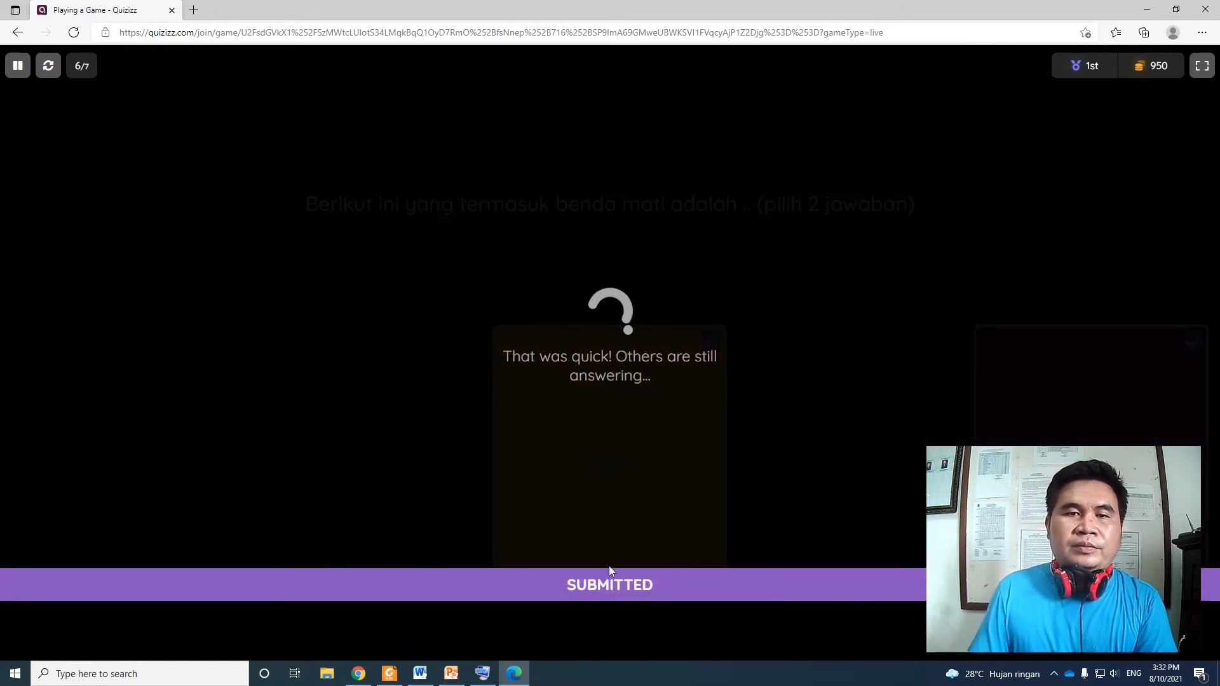
Advance the host's lesson to the SEKIAN slide, check it in the participant's Edge window, and return to Chrome
{"action": "left_click", "coordinate": [359, 673]}
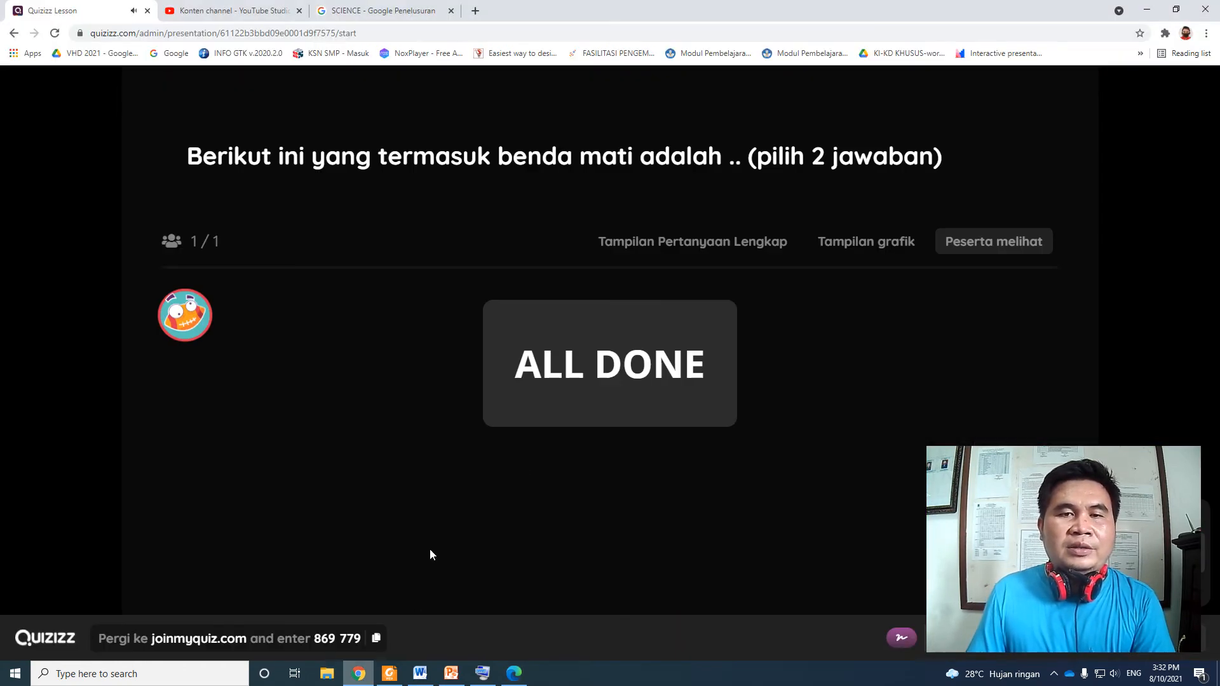
{"action": "left_click", "coordinate": [1204, 638]}
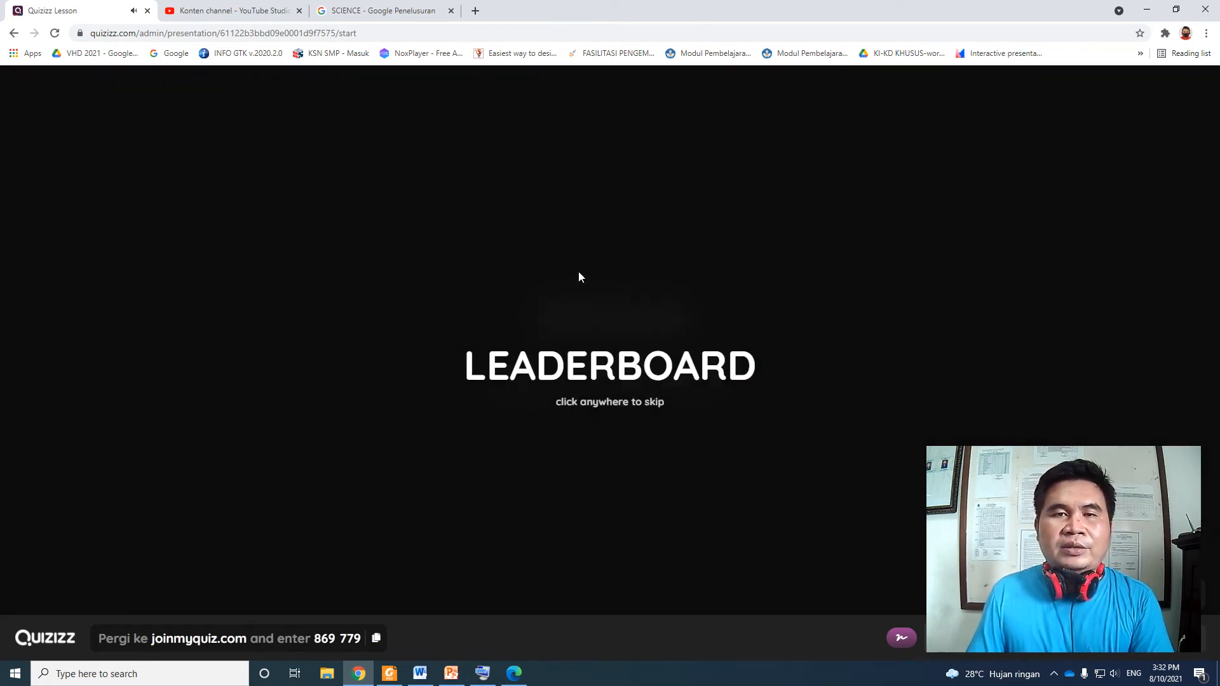
{"action": "left_click", "coordinate": [520, 675]}
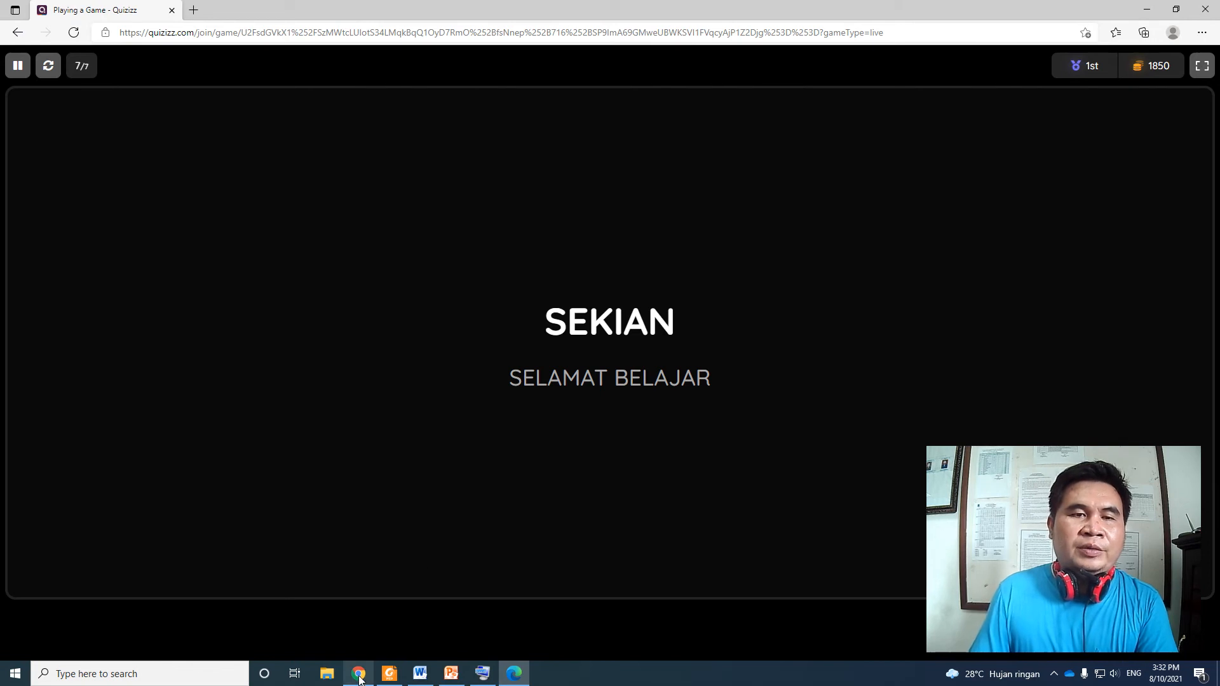
{"action": "left_click", "coordinate": [359, 614]}
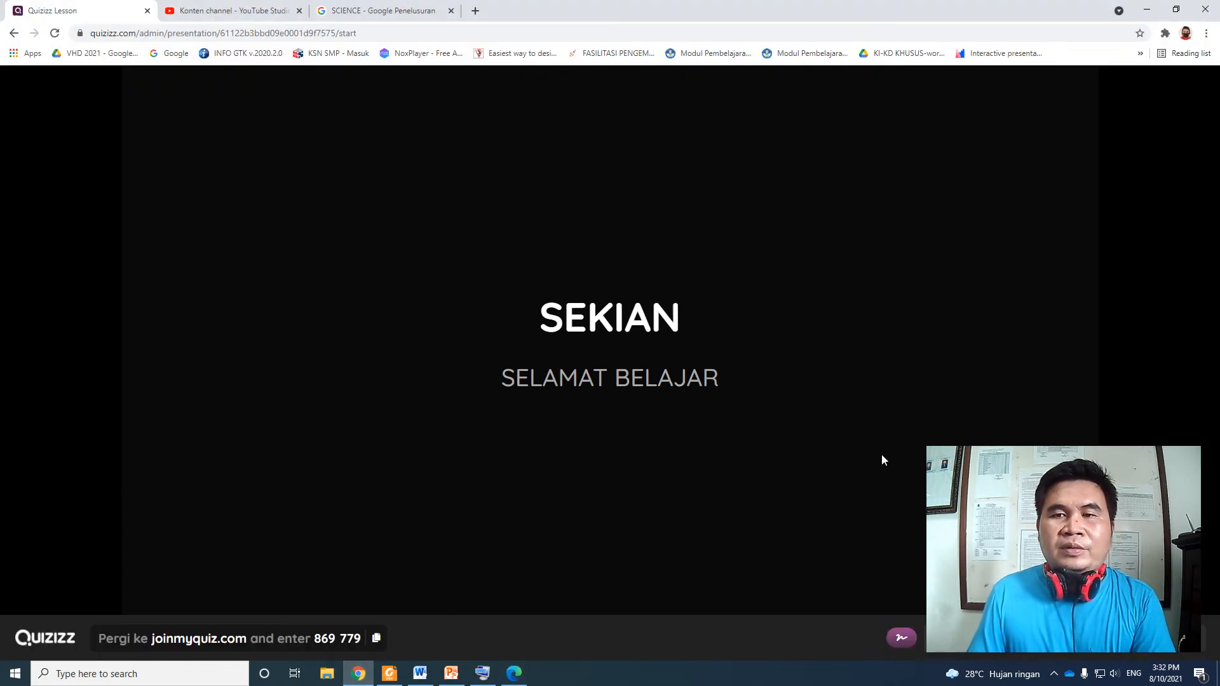
End the live lesson after its last slide and leave the final ranking for the lesson's page
{"action": "left_click", "coordinate": [1203, 644]}
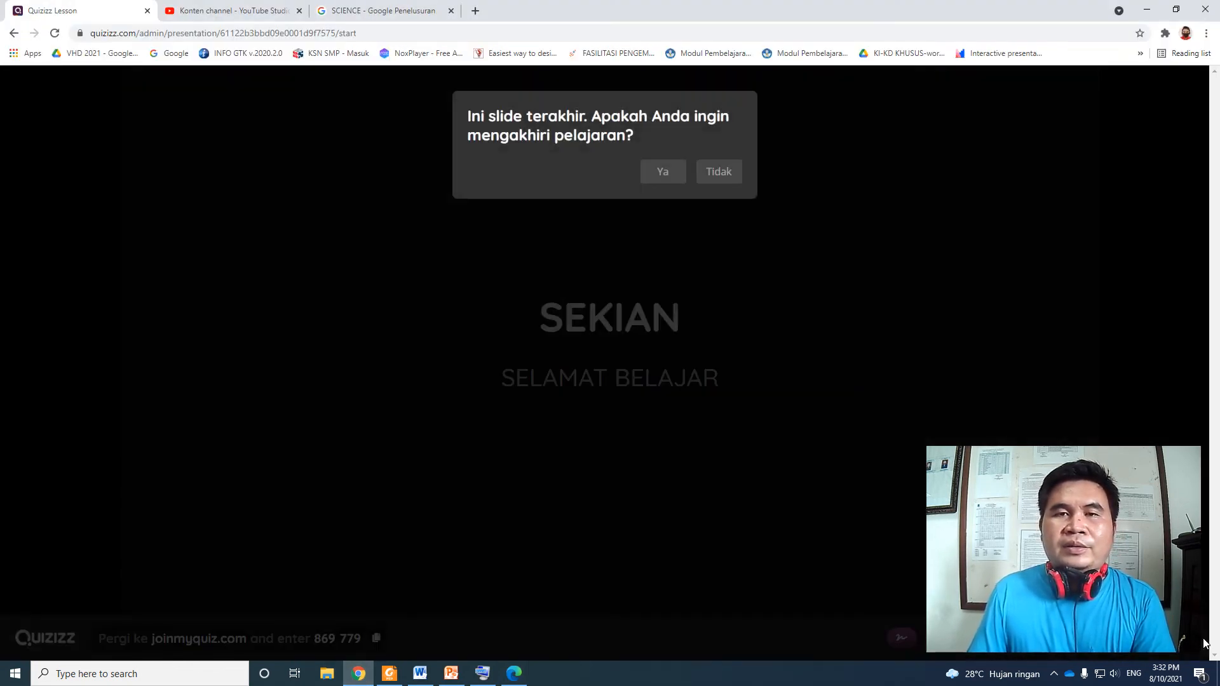
{"action": "left_click", "coordinate": [651, 178]}
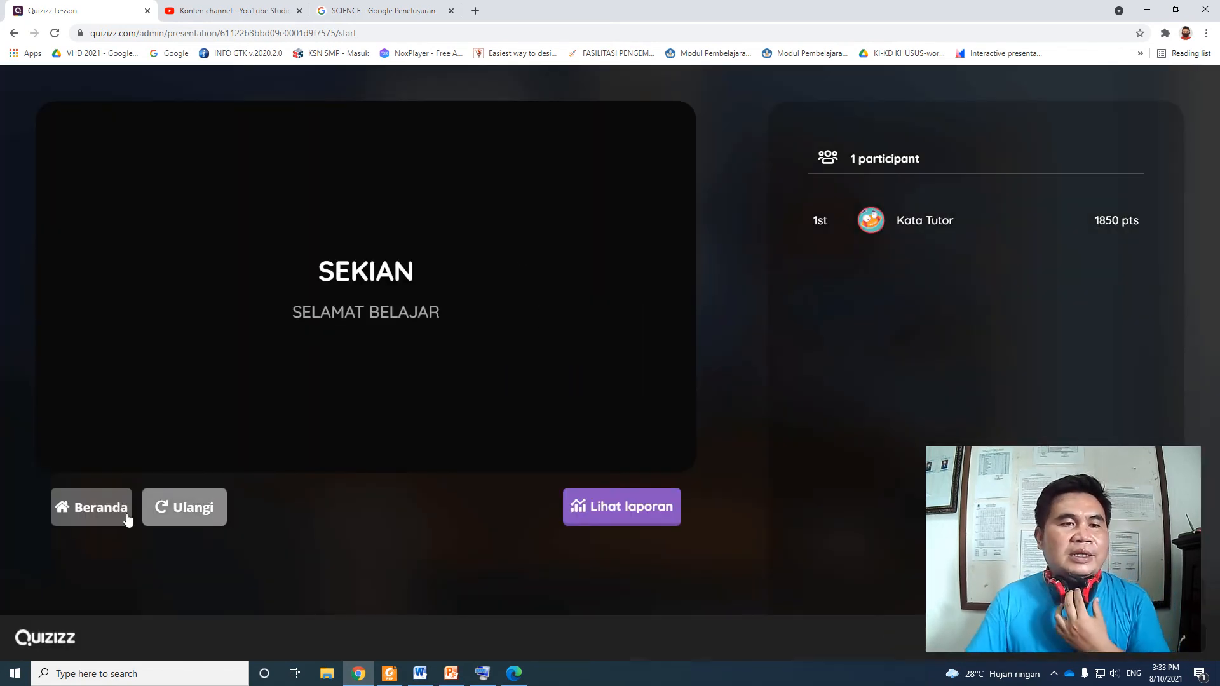
{"action": "left_click", "coordinate": [94, 518]}
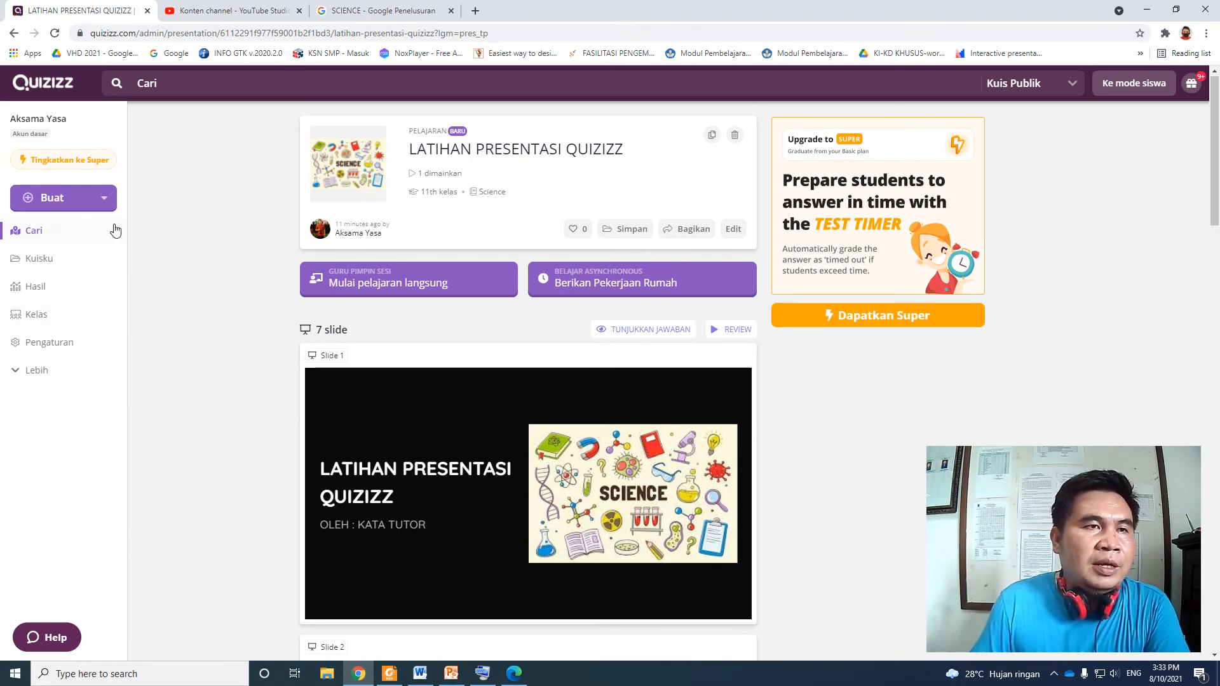
Go to the Quizizz home page and reopen the LATIHAN PRESENTASI QUIZIZZ lesson from the Kuisku collection
{"action": "left_click", "coordinate": [42, 88]}
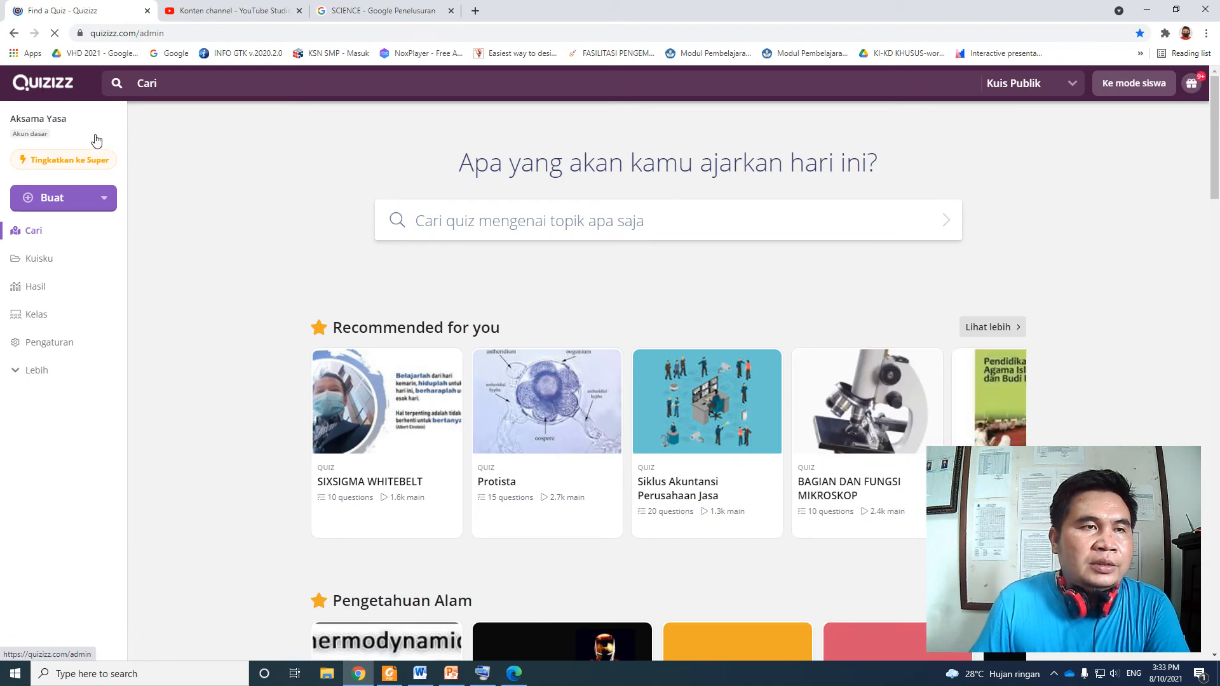
{"action": "left_click", "coordinate": [36, 261]}
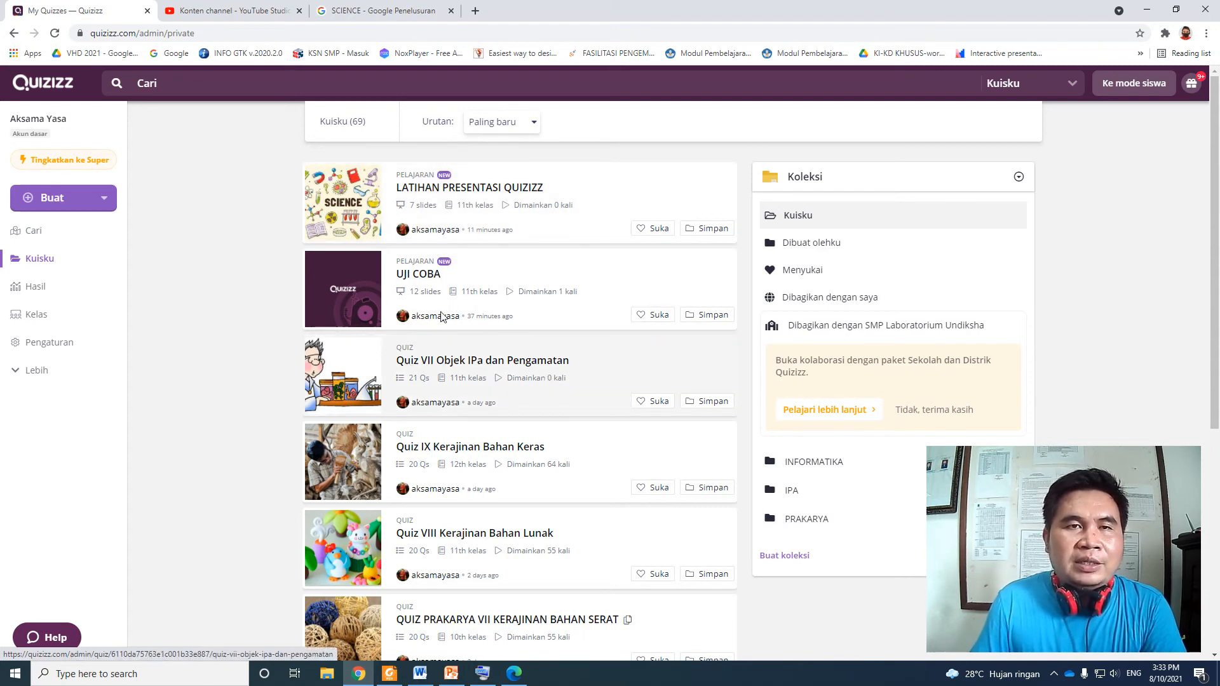
{"action": "left_click", "coordinate": [420, 188]}
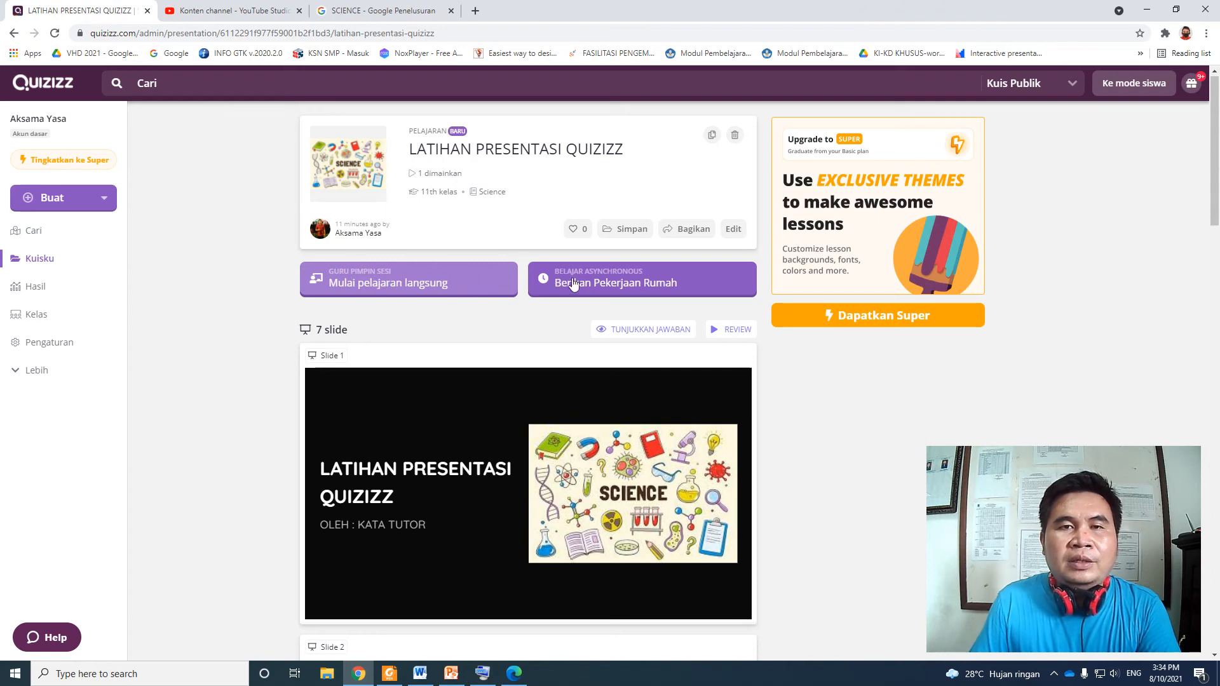
Start assigning the lesson as homework and set its deadline to Wednesday, August 18, with the hour at 11 PM
{"action": "left_click", "coordinate": [642, 282]}
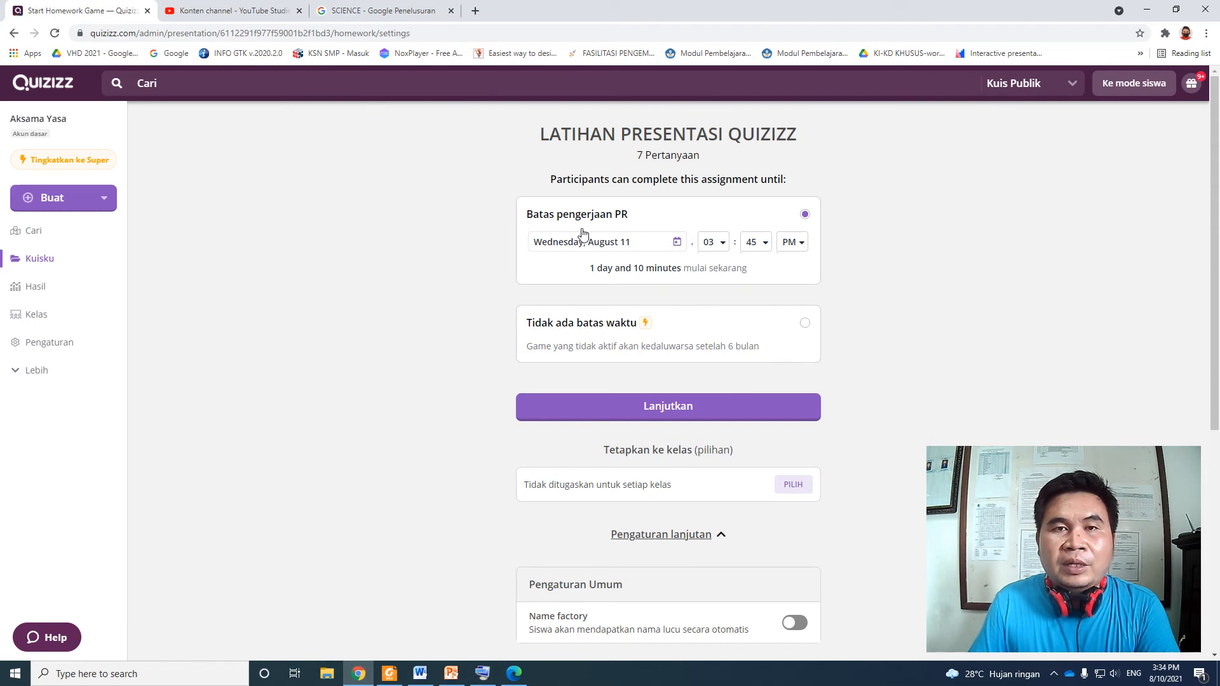
{"action": "left_click", "coordinate": [678, 246]}
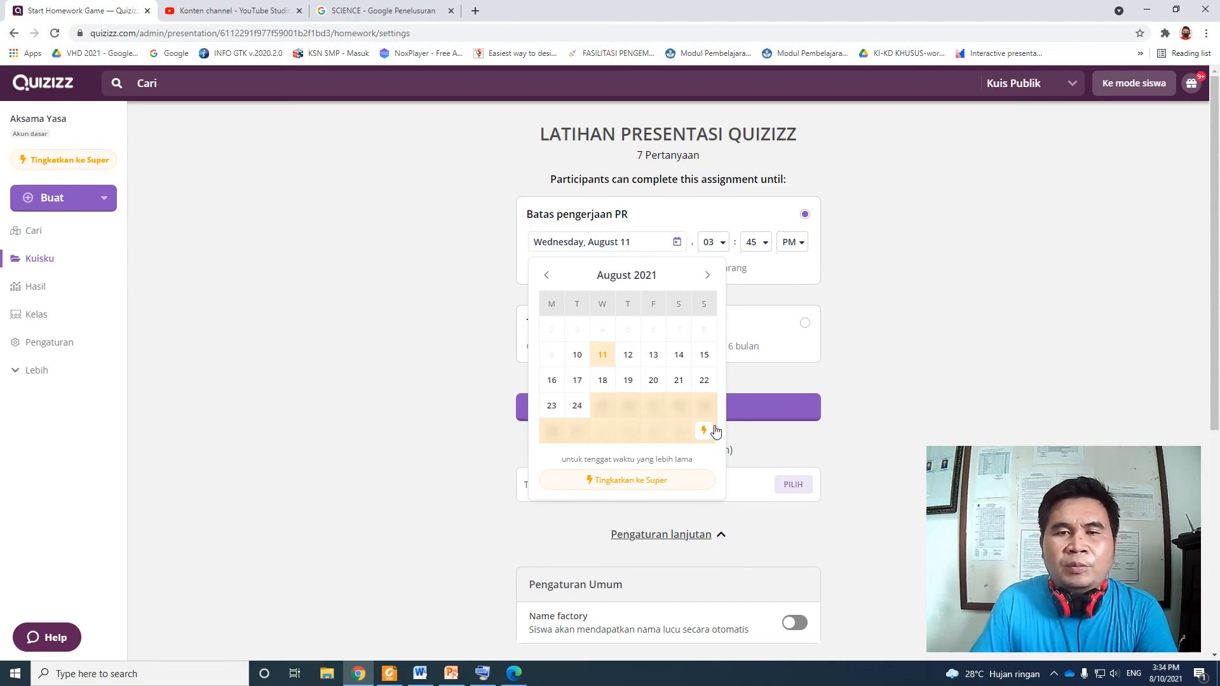
{"action": "left_click", "coordinate": [603, 380]}
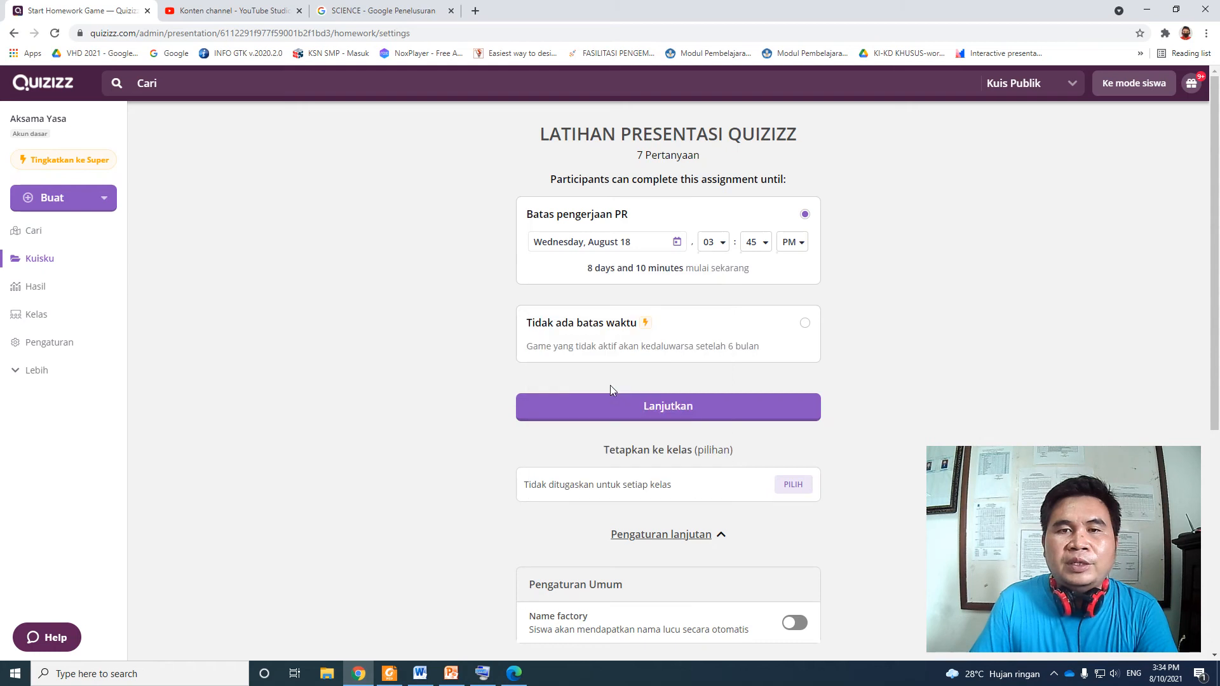
{"action": "left_click", "coordinate": [726, 243]}
{"action": "scroll", "coordinate": [738, 317], "scroll_direction": "down", "scroll_amount": 3}
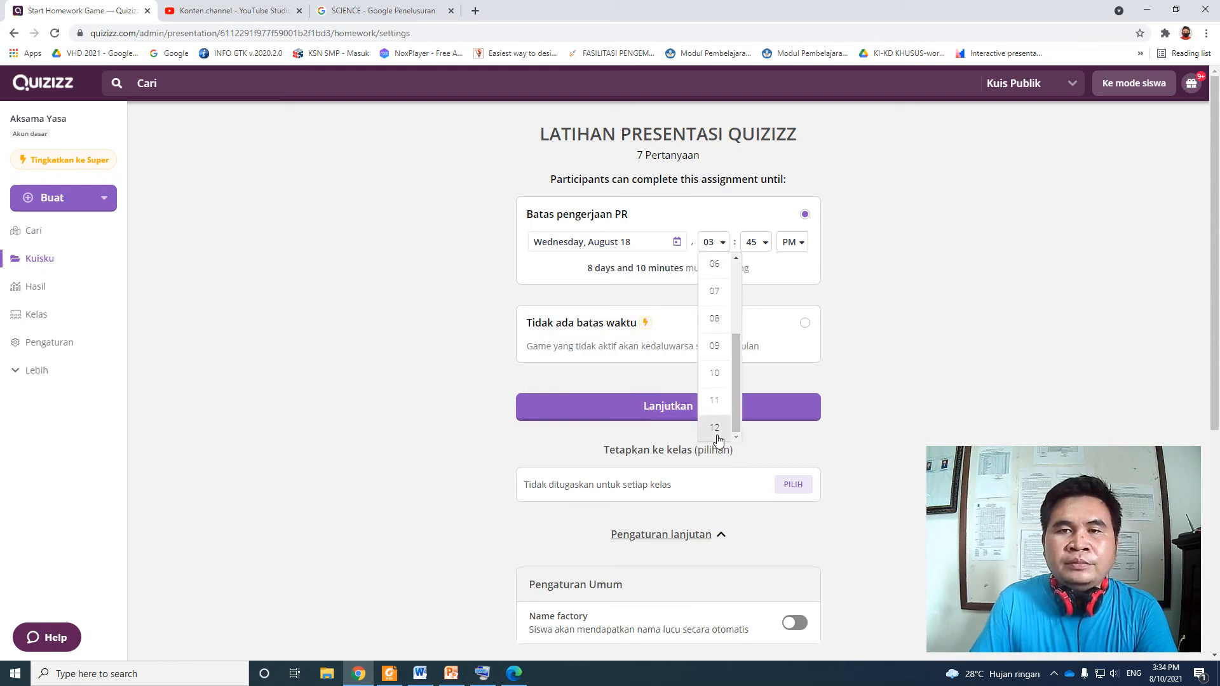
{"action": "left_click", "coordinate": [717, 401]}
{"action": "scroll", "coordinate": [830, 324], "scroll_direction": "down", "scroll_amount": 2}
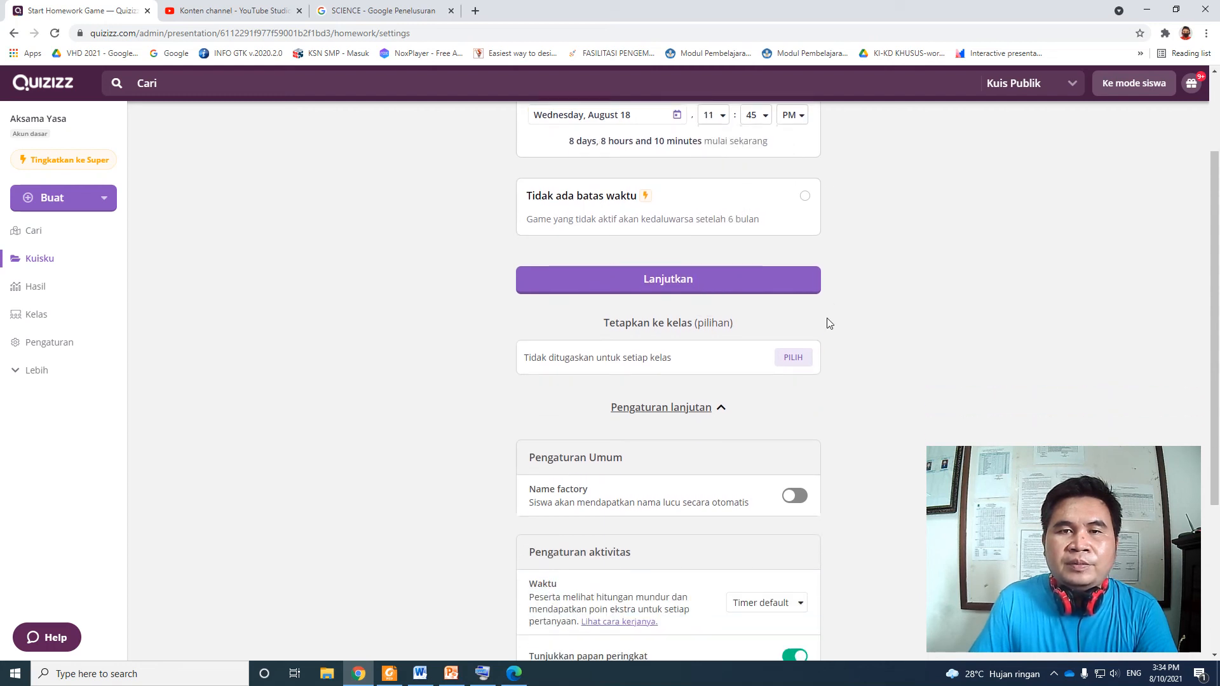
Enable shuffled answer options (Pilihan jawaban diacak) for the homework and create the assignment
{"action": "scroll", "coordinate": [829, 324], "scroll_direction": "down", "scroll_amount": 4}
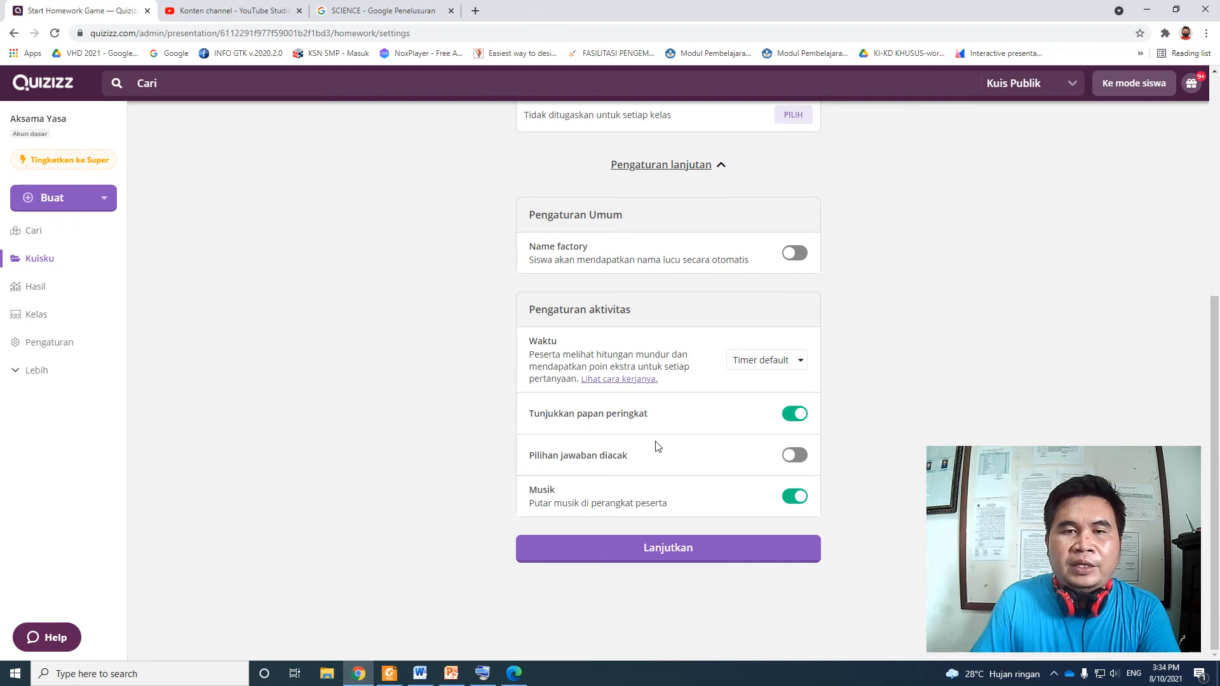
{"action": "left_click", "coordinate": [799, 456]}
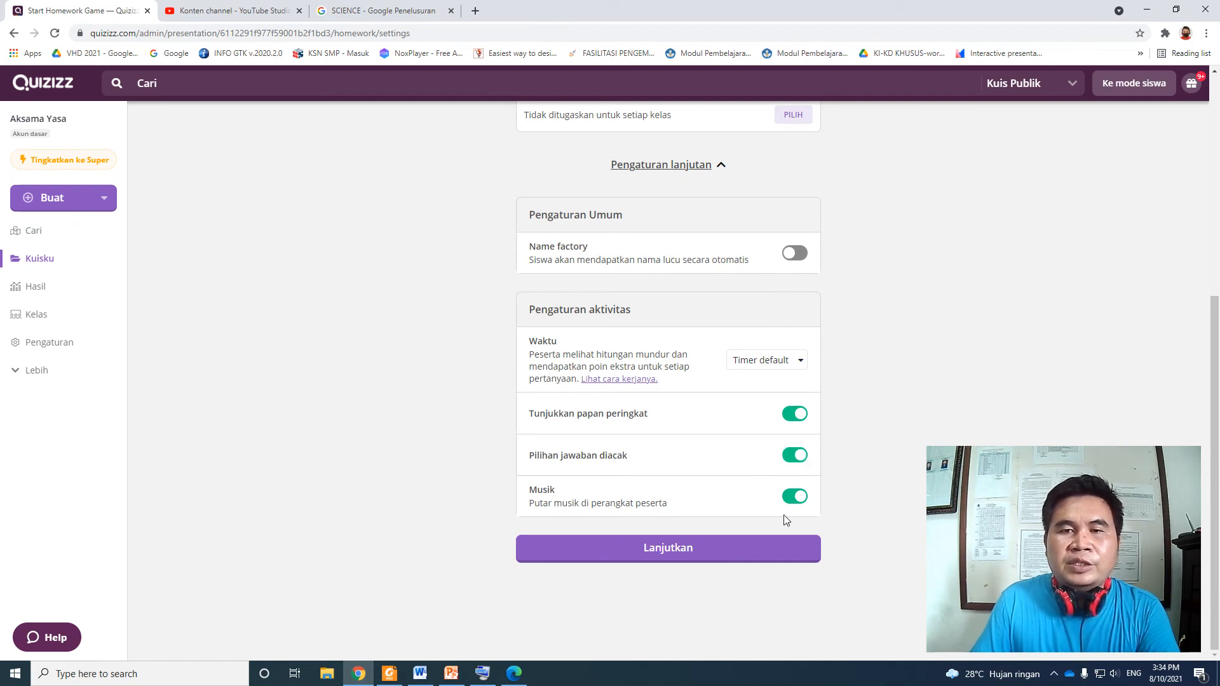
{"action": "scroll", "coordinate": [825, 405], "scroll_direction": "up", "scroll_amount": 3}
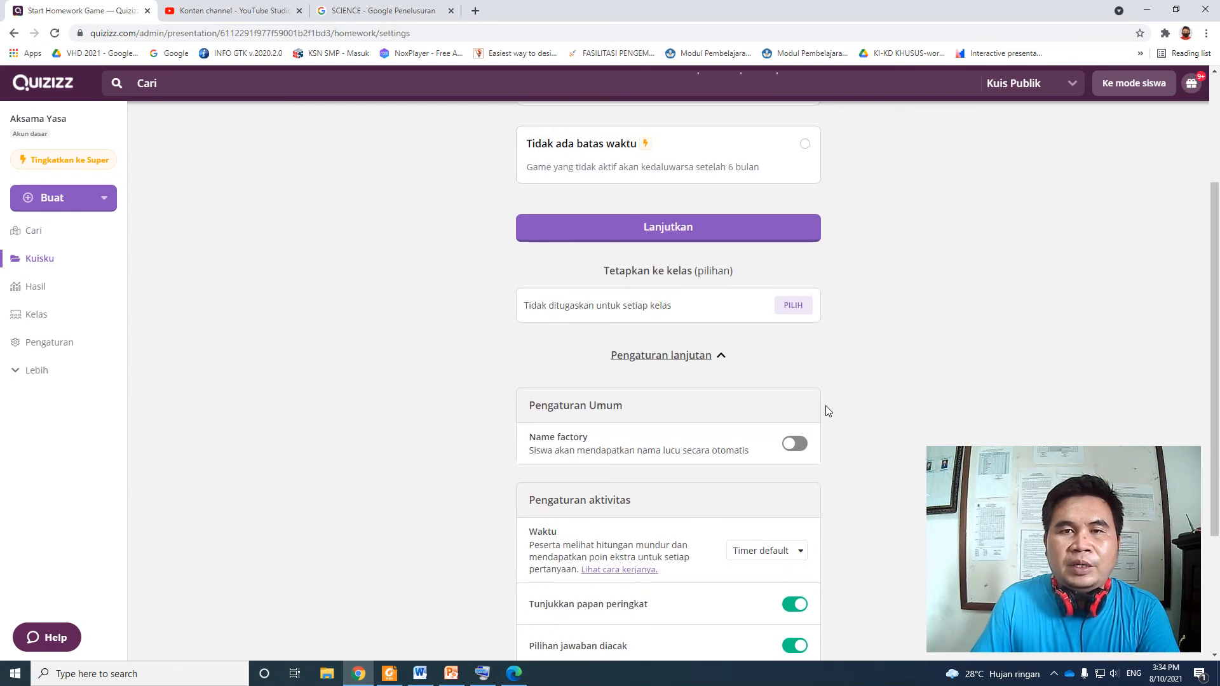
{"action": "scroll", "coordinate": [828, 410], "scroll_direction": "up", "scroll_amount": 2}
{"action": "scroll", "coordinate": [826, 405], "scroll_direction": "up", "scroll_amount": 1}
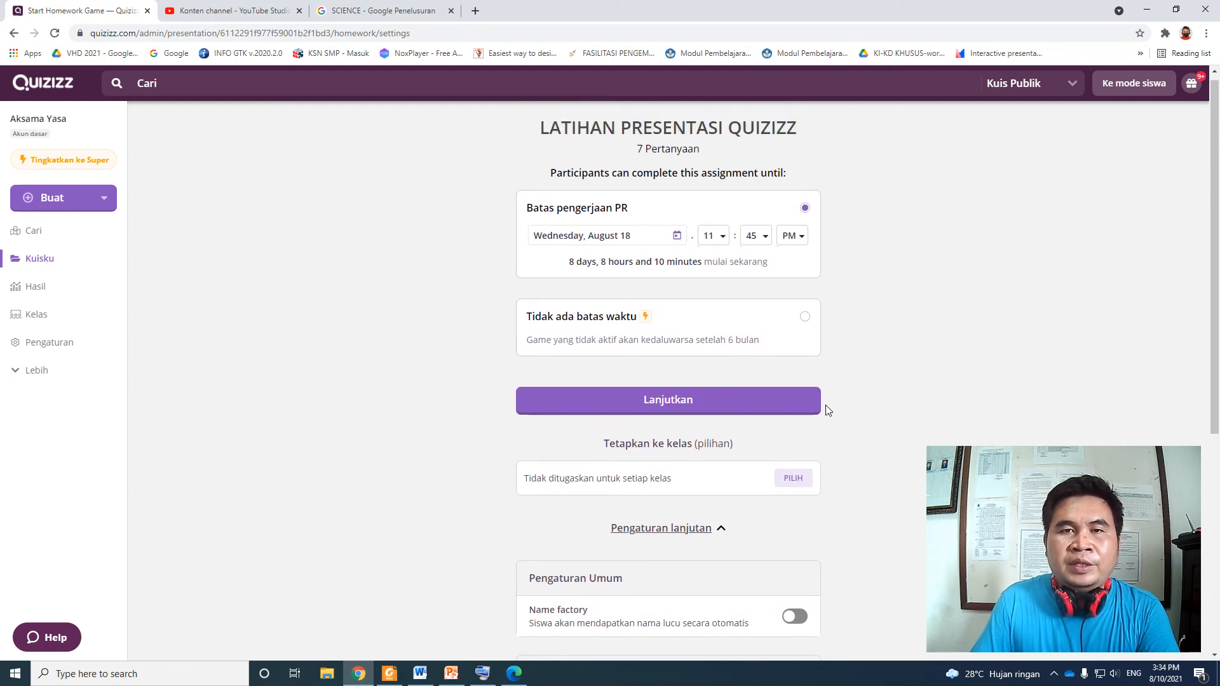
{"action": "left_click", "coordinate": [672, 419]}
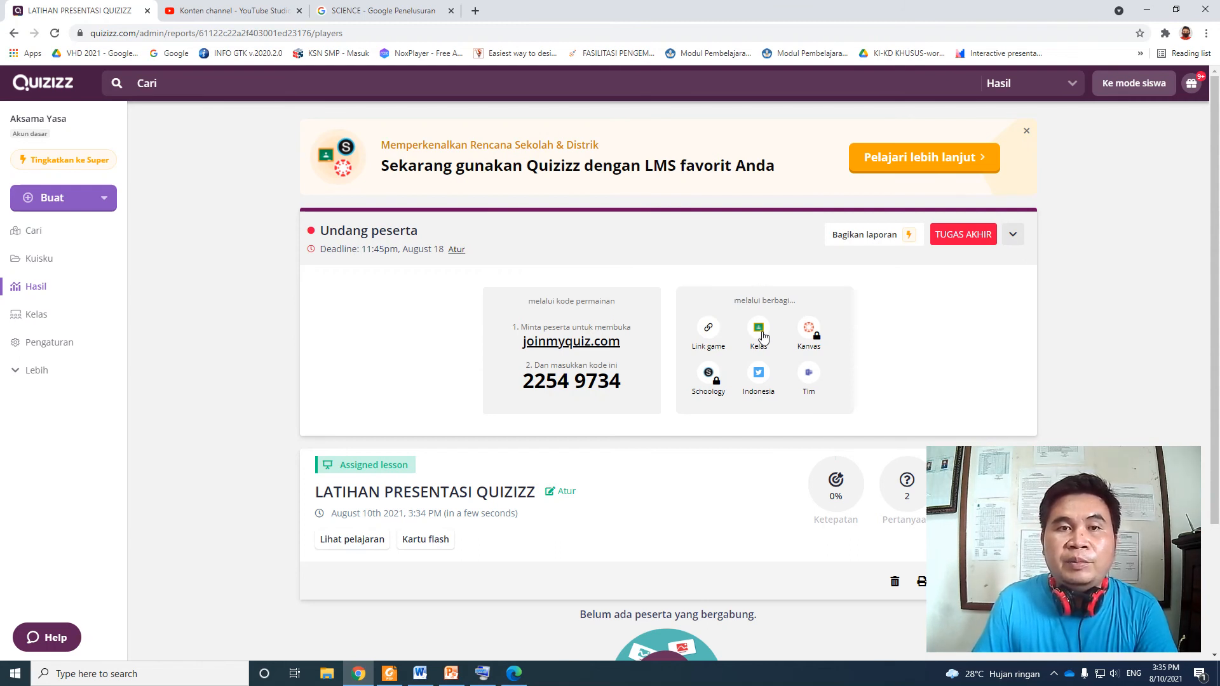
Copy the homework's game link and open it in a new Edge tab as the participant
{"action": "left_click", "coordinate": [708, 327]}
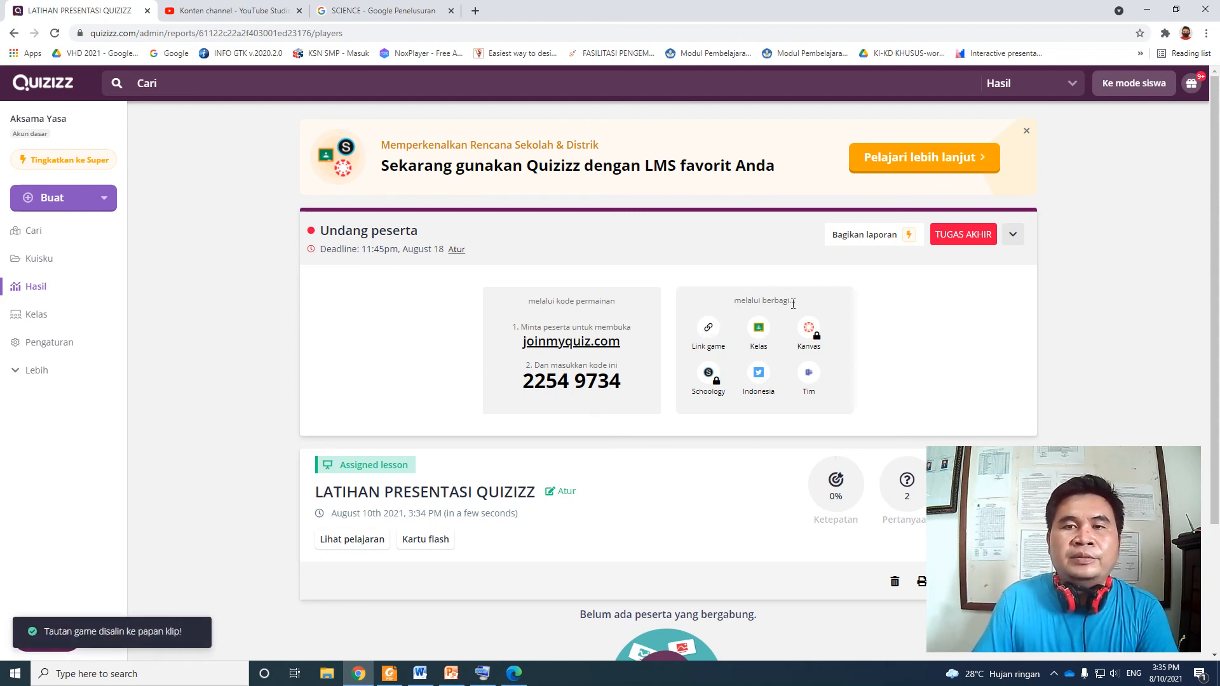
{"action": "left_click", "coordinate": [522, 673]}
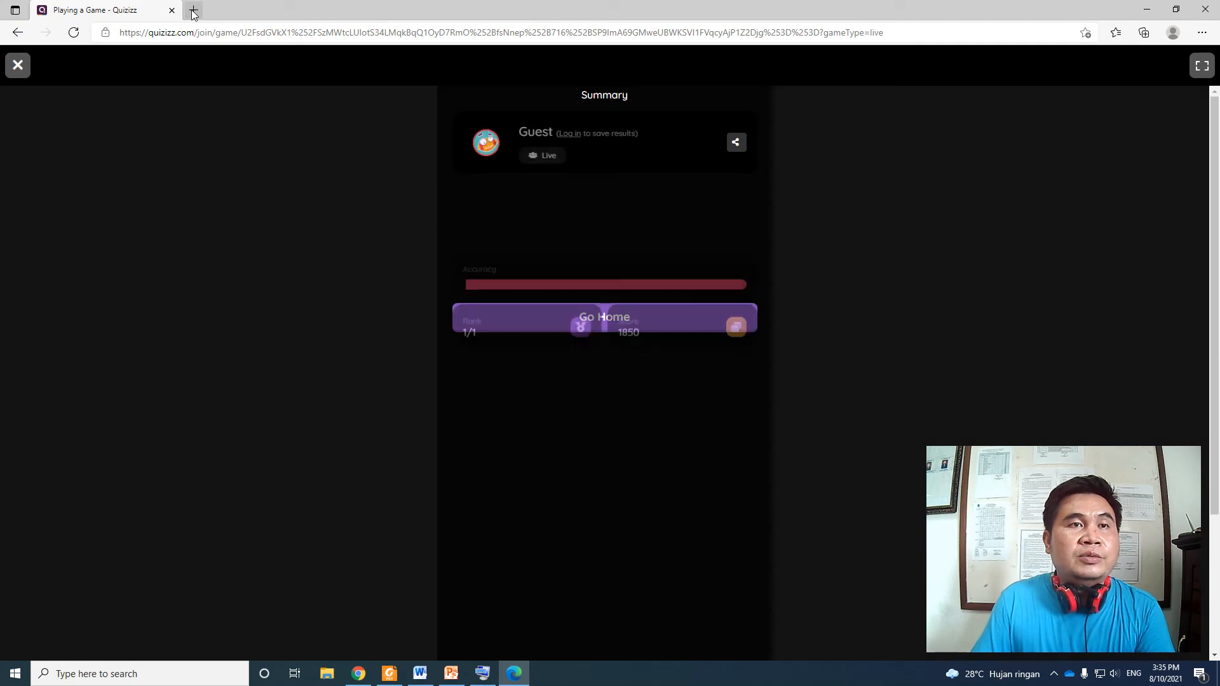
{"action": "left_click", "coordinate": [193, 10]}
{"action": "key", "text": "ctrl+v"}
{"action": "key", "text": "Return"}
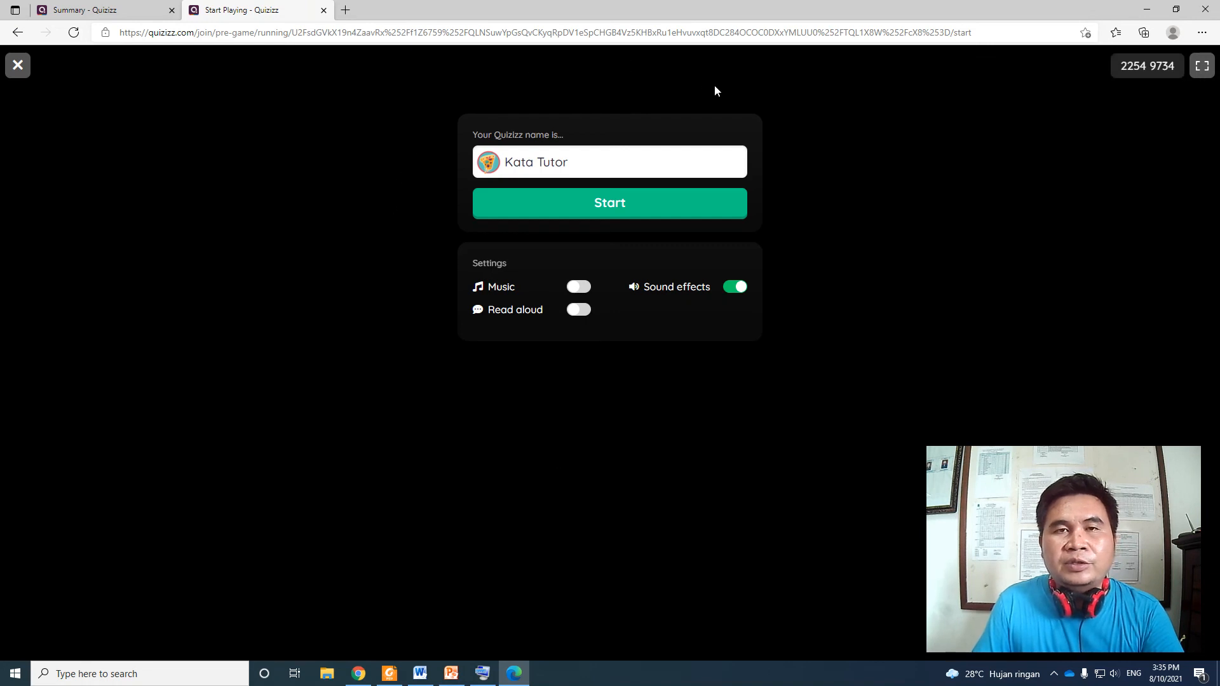
Start the assigned lesson as the participant and advance through the slides to the 1+ 1 question
{"action": "left_click", "coordinate": [615, 204]}
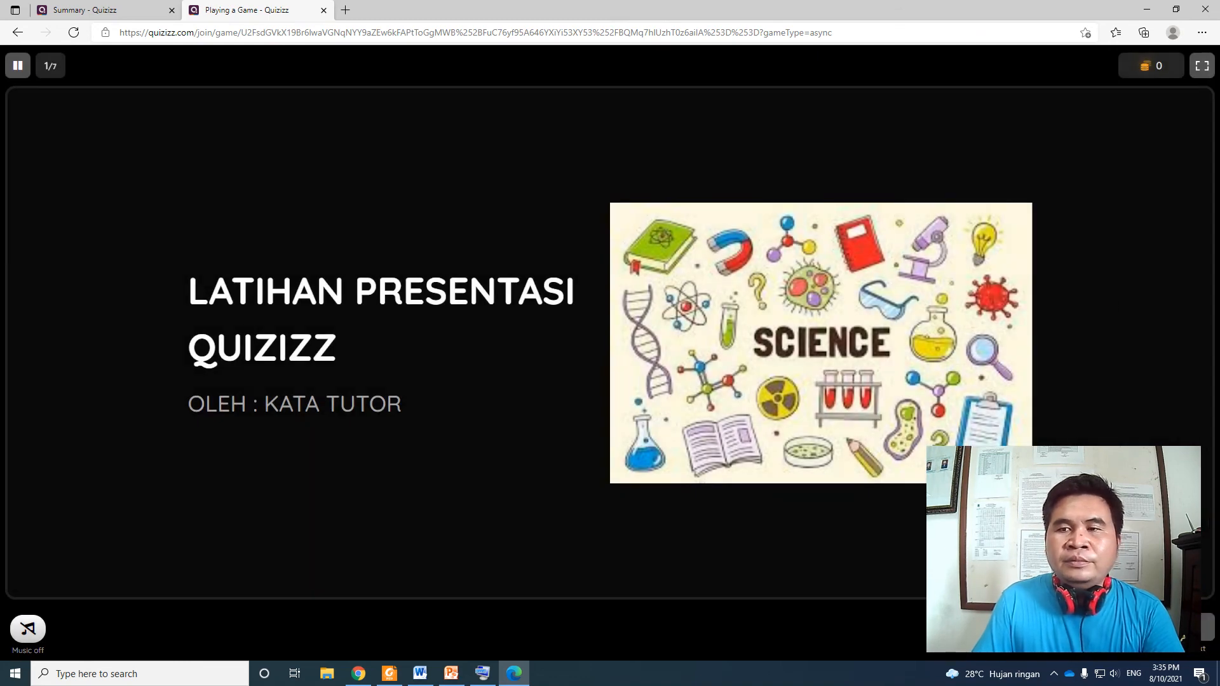
{"action": "left_click", "coordinate": [1212, 630]}
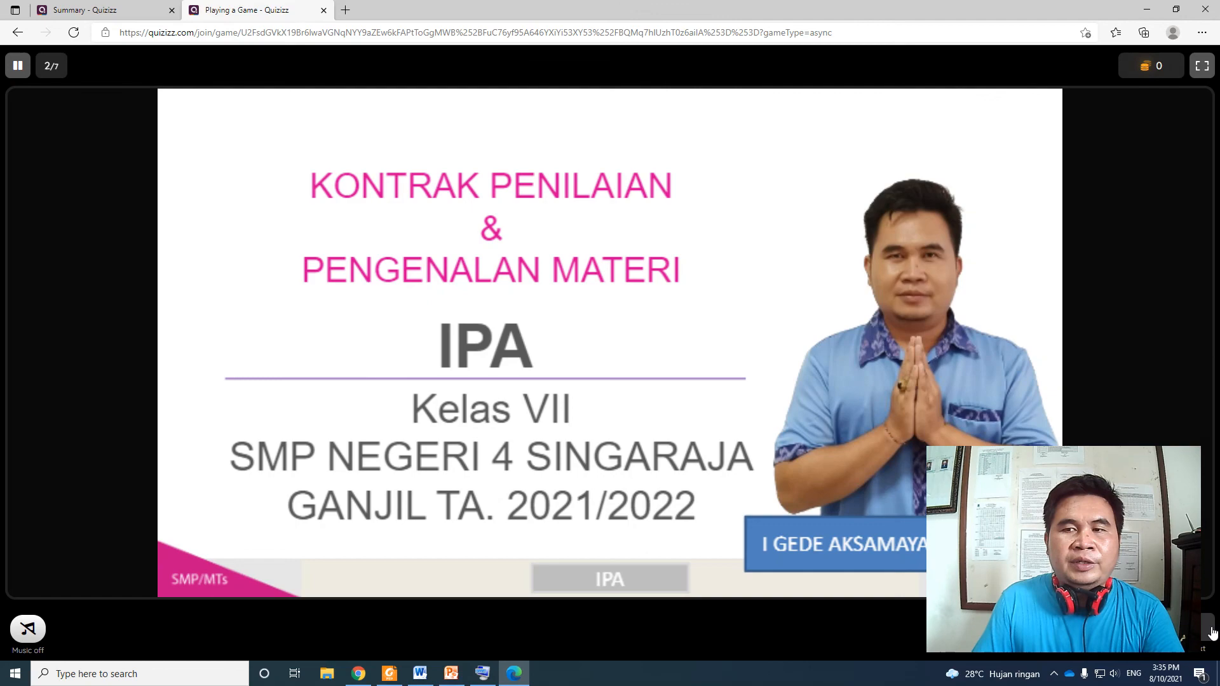
{"action": "left_click", "coordinate": [1212, 629]}
{"action": "left_click", "coordinate": [1212, 629]}
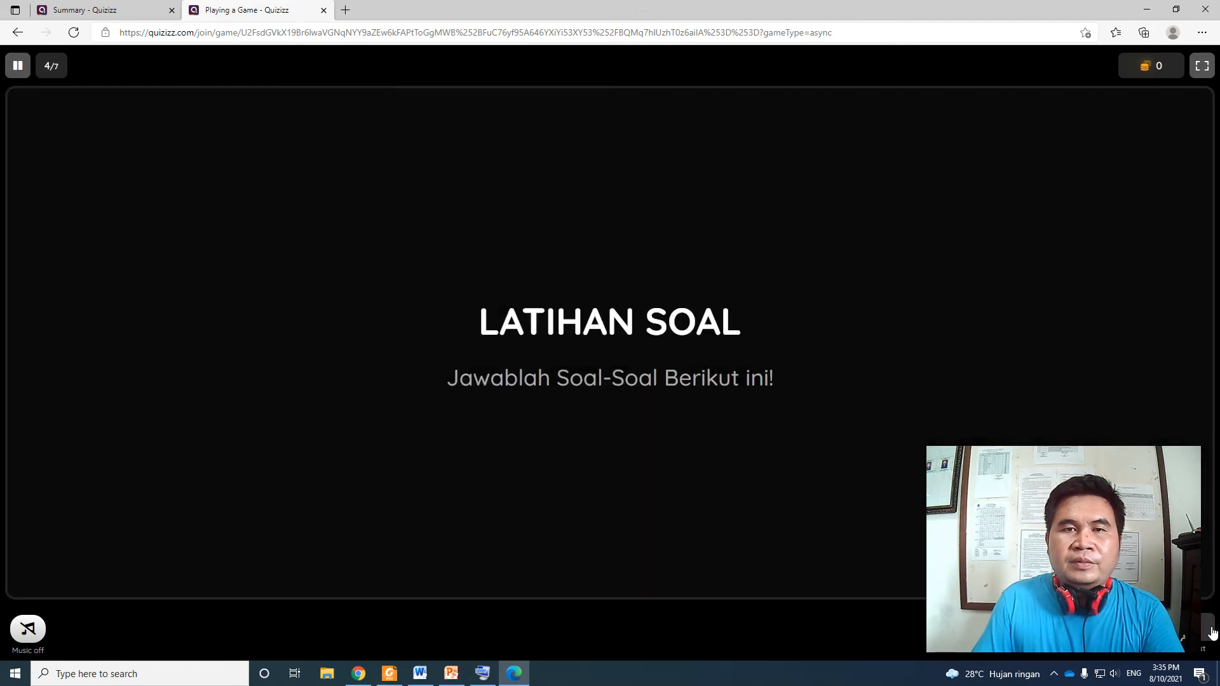
{"action": "left_click", "coordinate": [1211, 629]}
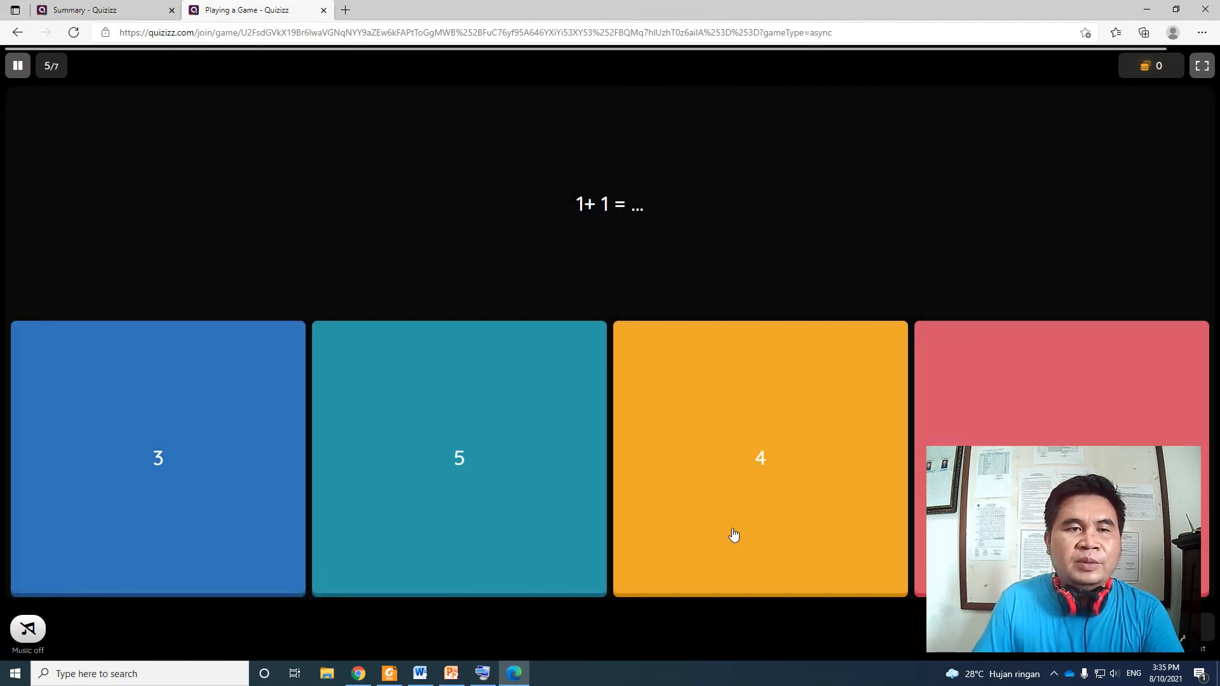
Switch back to Chrome, reopen LATIHAN PRESENTASI QUIZIZZ from Kuisku, and open its live lesson settings
{"action": "left_click", "coordinate": [371, 676]}
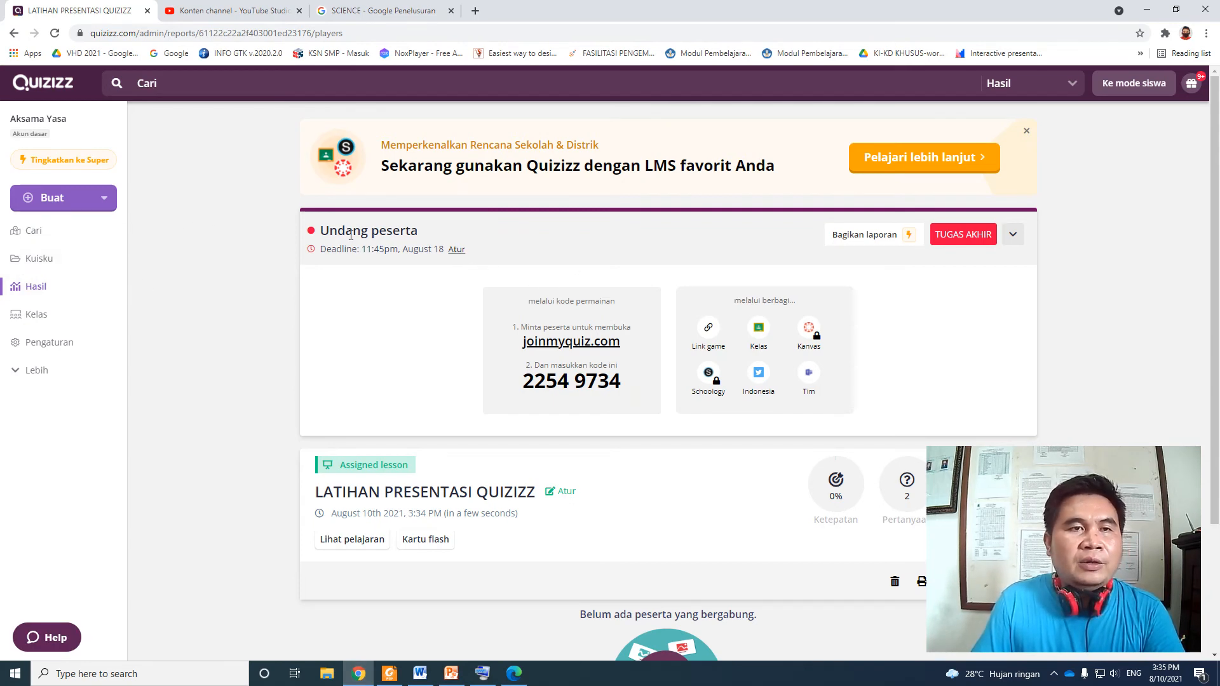
{"action": "left_click", "coordinate": [38, 259]}
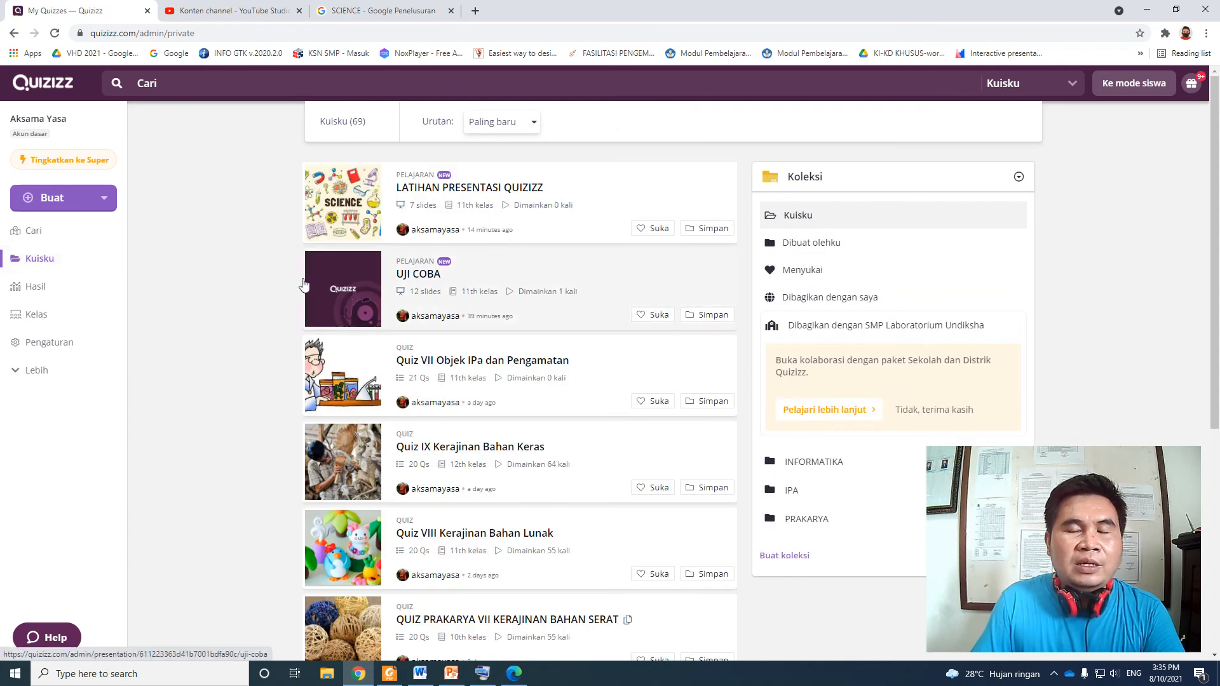
{"action": "left_click", "coordinate": [439, 190]}
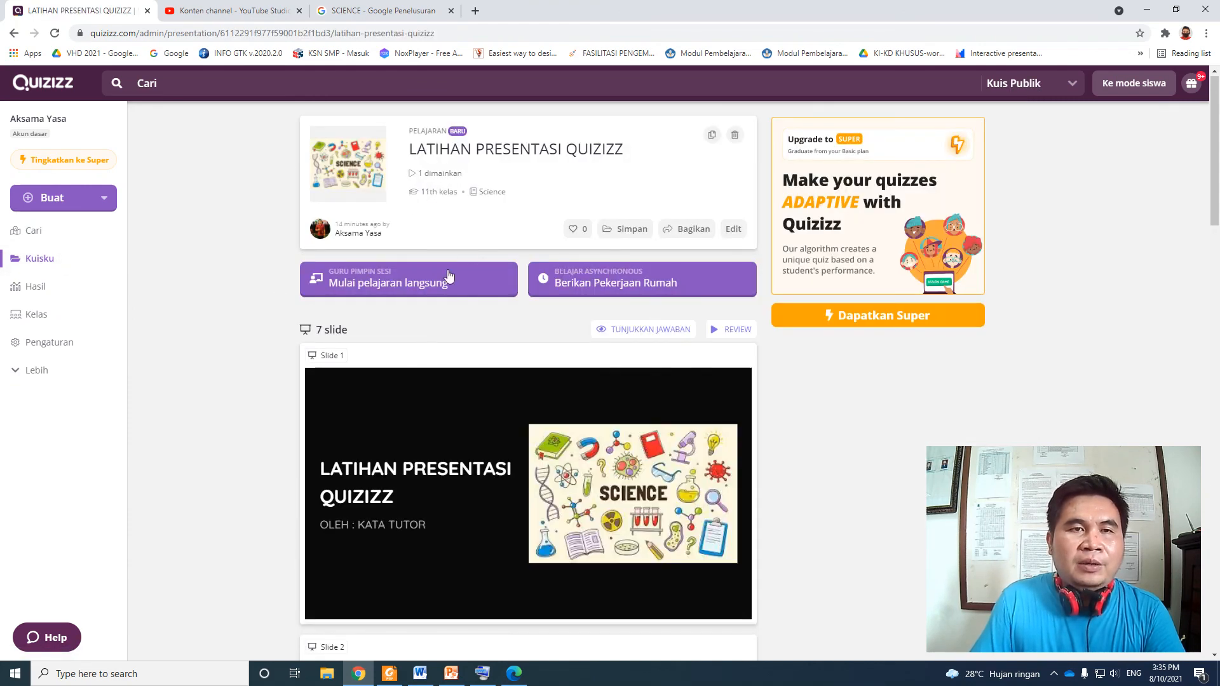
{"action": "left_click", "coordinate": [406, 283]}
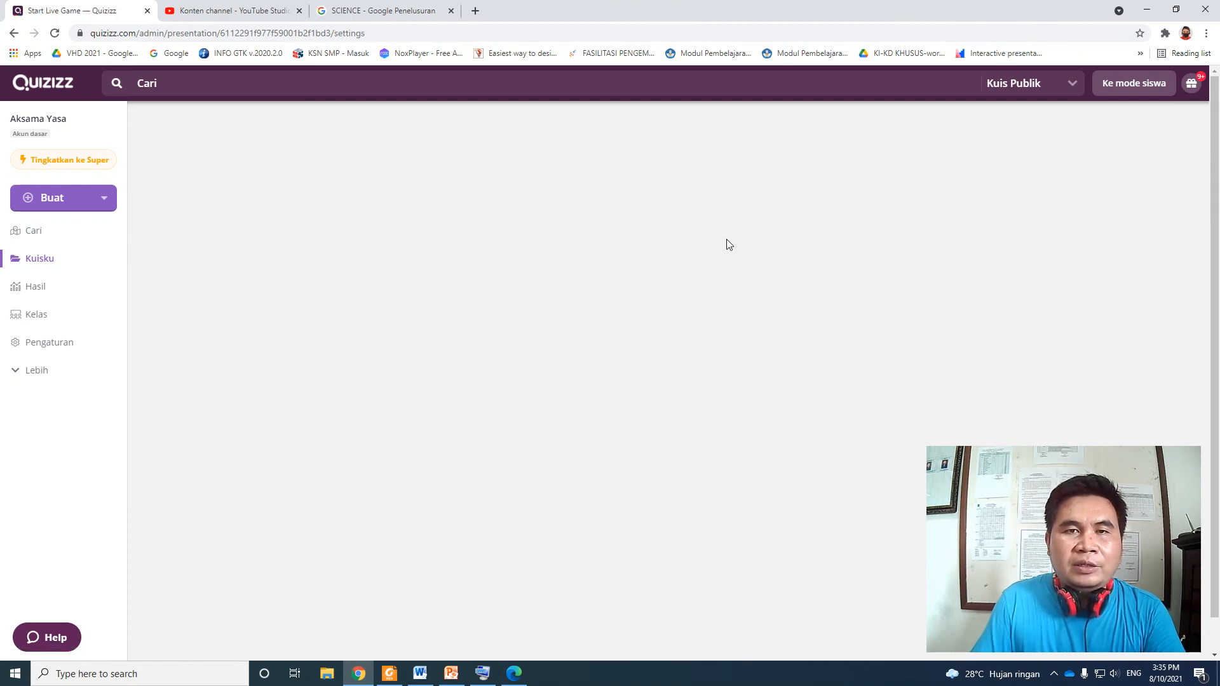
Review the live lesson's general and activity settings, then leave them for the Quizizz home page
{"action": "scroll", "coordinate": [757, 253], "scroll_direction": "down", "scroll_amount": 2}
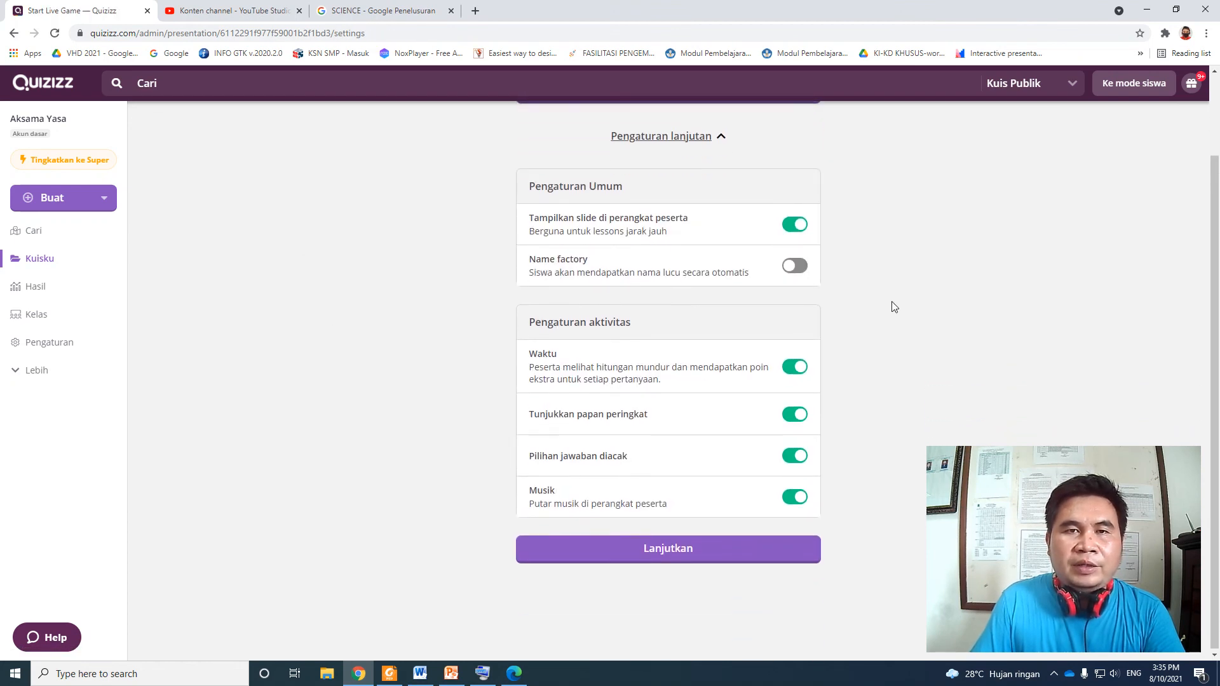
{"action": "scroll", "coordinate": [884, 302], "scroll_direction": "up", "scroll_amount": 1}
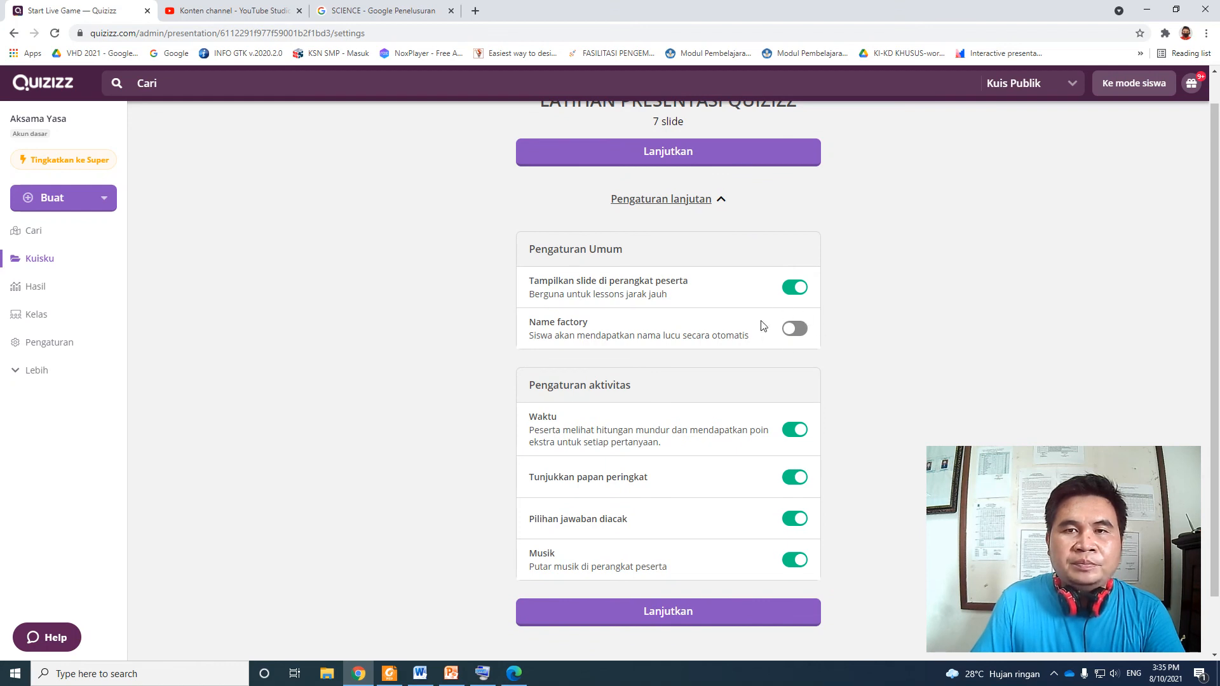
{"action": "scroll", "coordinate": [811, 358], "scroll_direction": "down", "scroll_amount": 1}
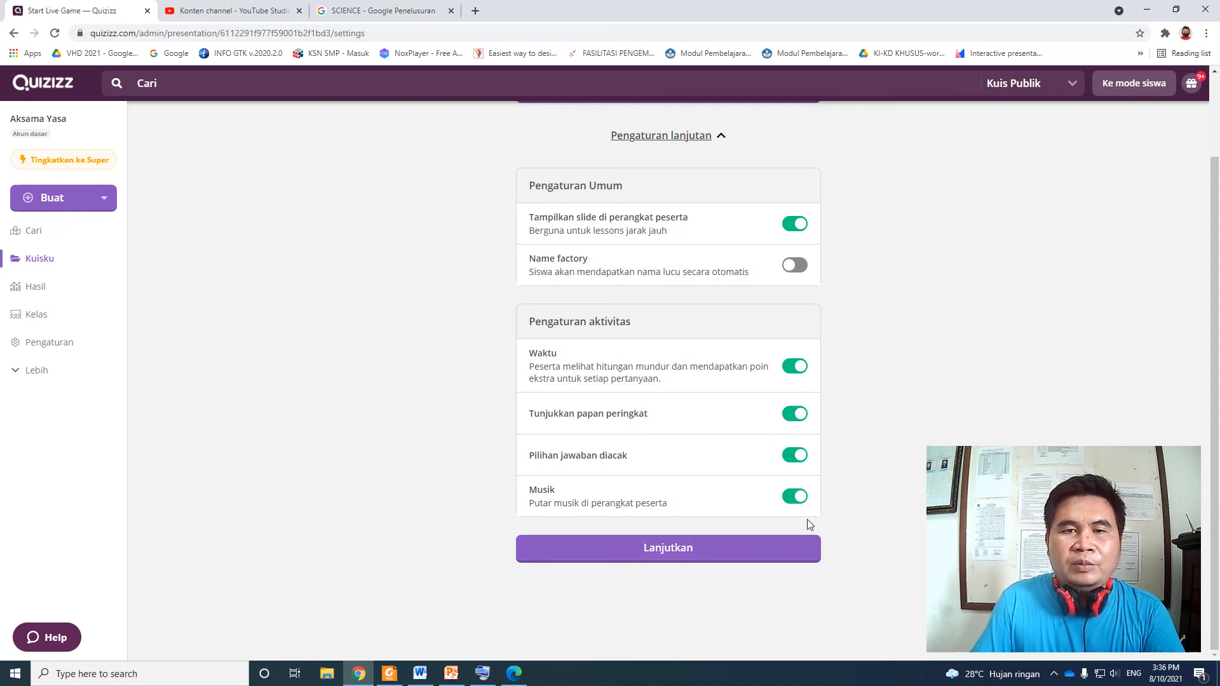
{"action": "scroll", "coordinate": [721, 384], "scroll_direction": "up", "scroll_amount": 1}
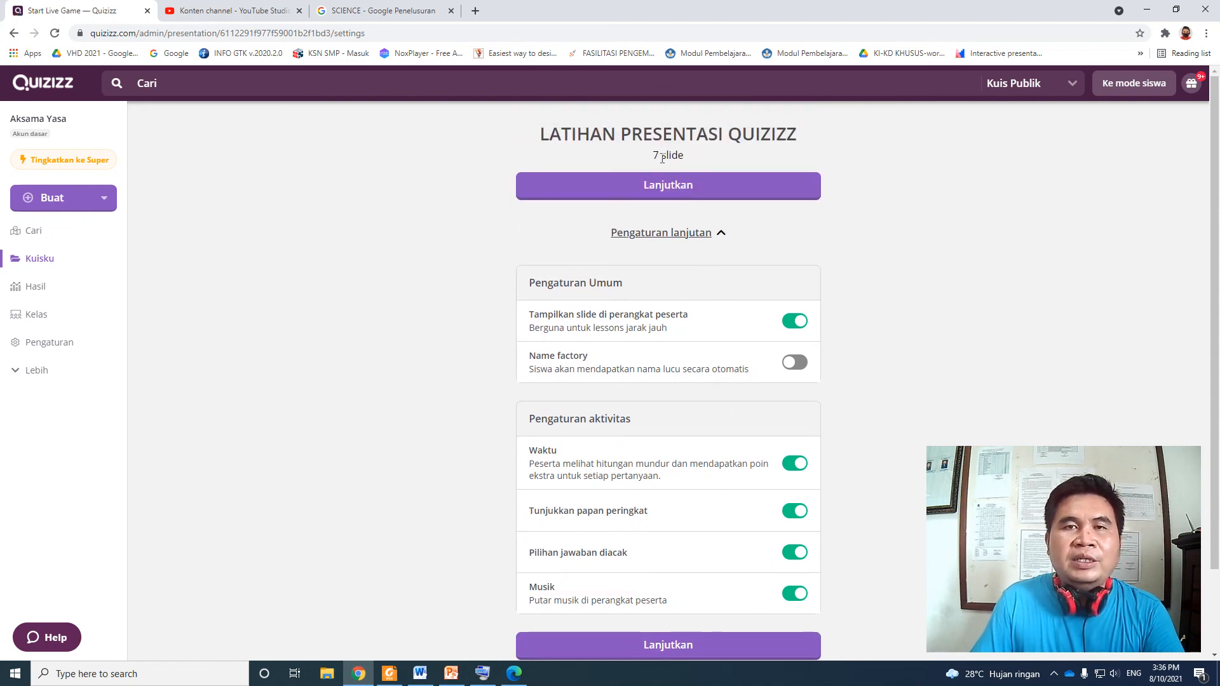
{"action": "left_click", "coordinate": [30, 89]}
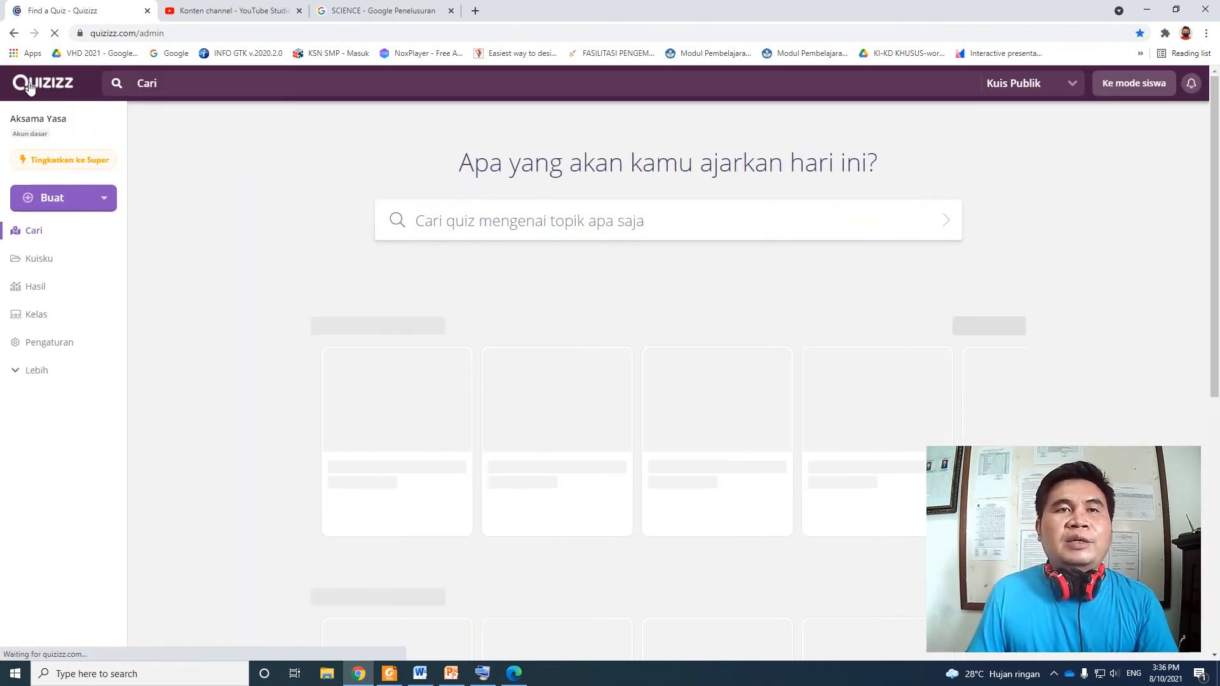